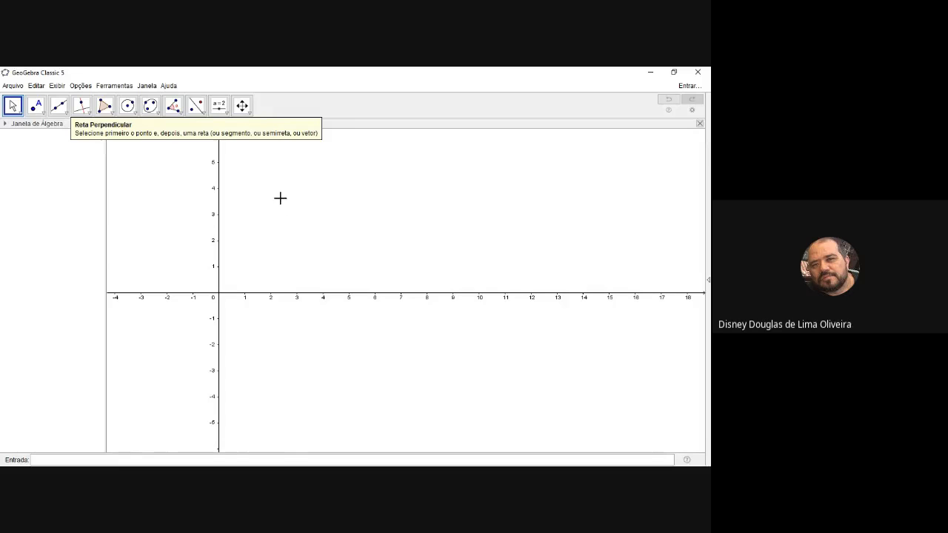
Hide the coordinate axes and start a new text object in the upper part of the graphics view
right_click(280, 197)
click(296, 221)
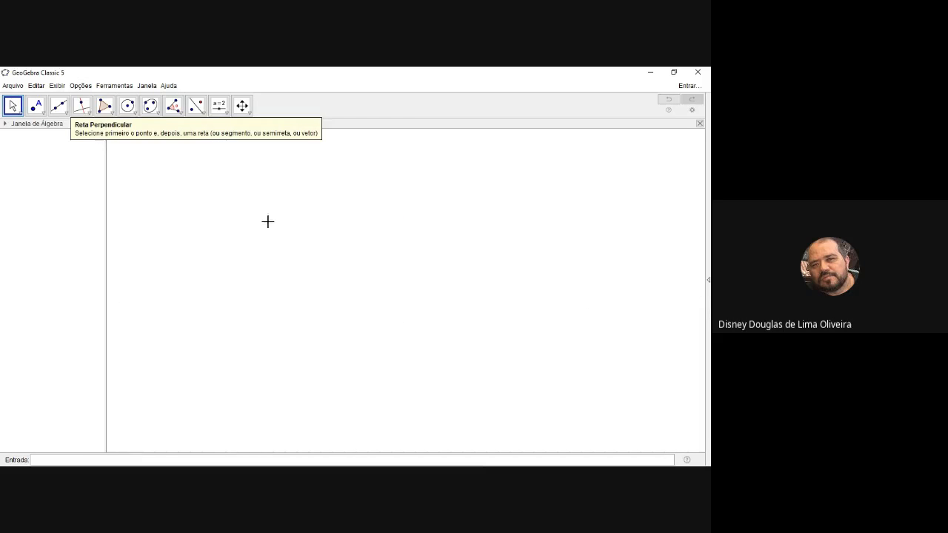
click(225, 111)
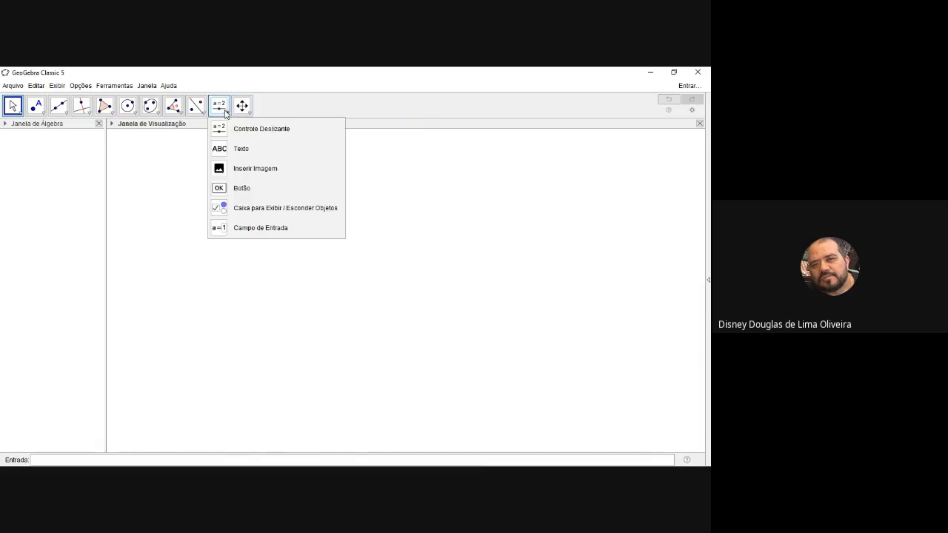
click(232, 149)
click(228, 205)
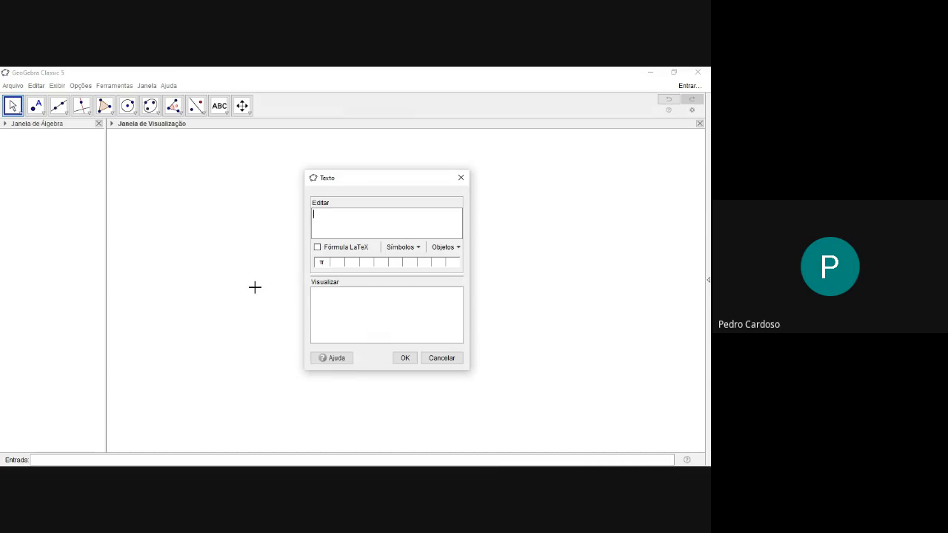
Enter the text "Para resolver o exercício 7, note que sendo $E$ o ponto médio de $AC$" and insert it in the graphics view
text(Para resolver o exerc)
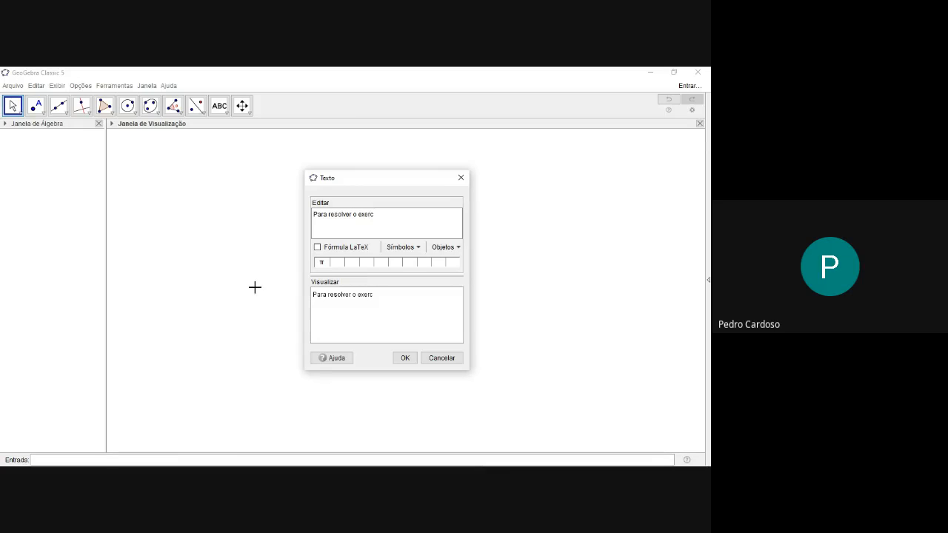
text(ício 7, note quew)
key(BackSpace)
text($)
key(BackSpace)
text(sendo )
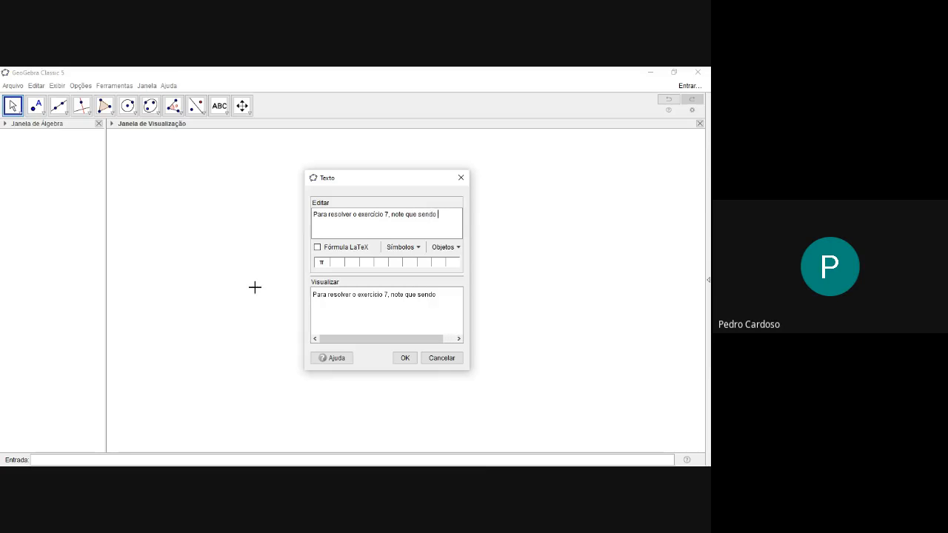
text($e)
key(BackSpace)
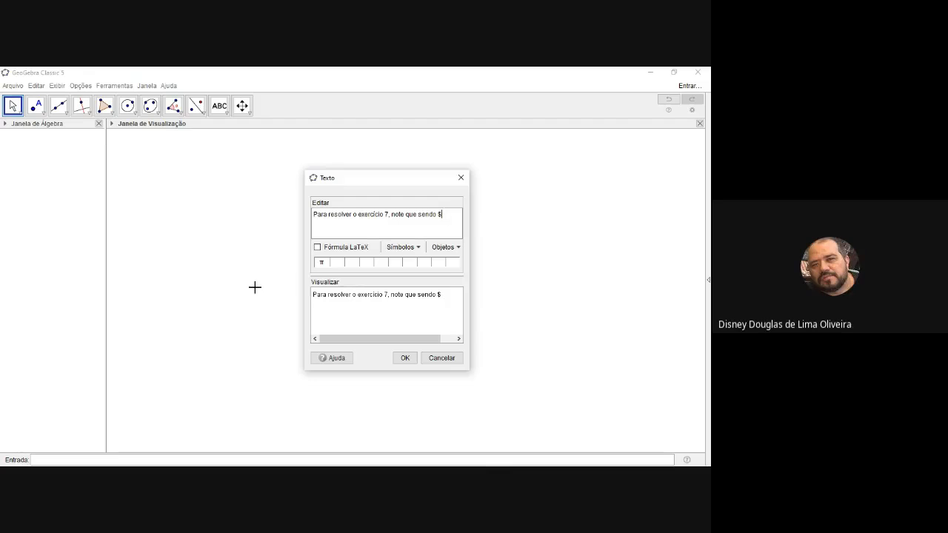
text(E)
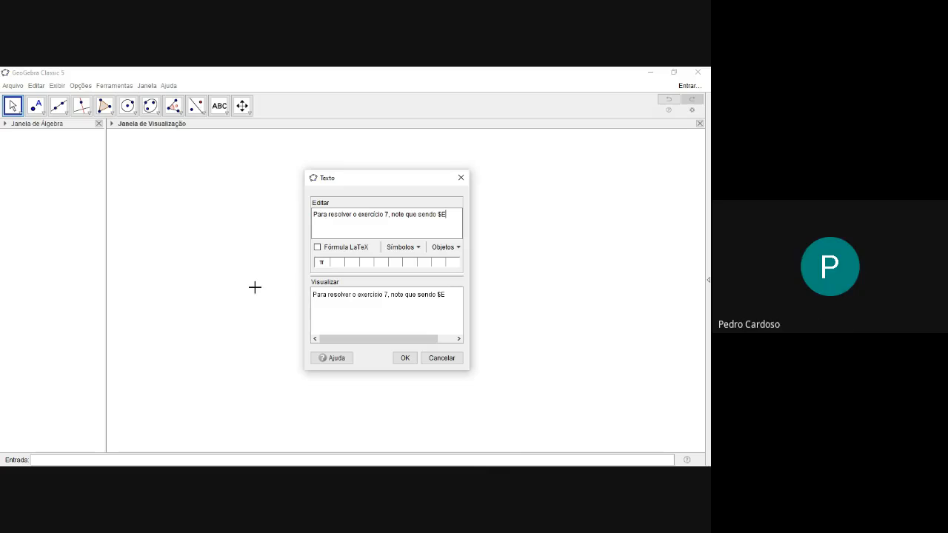
text($)
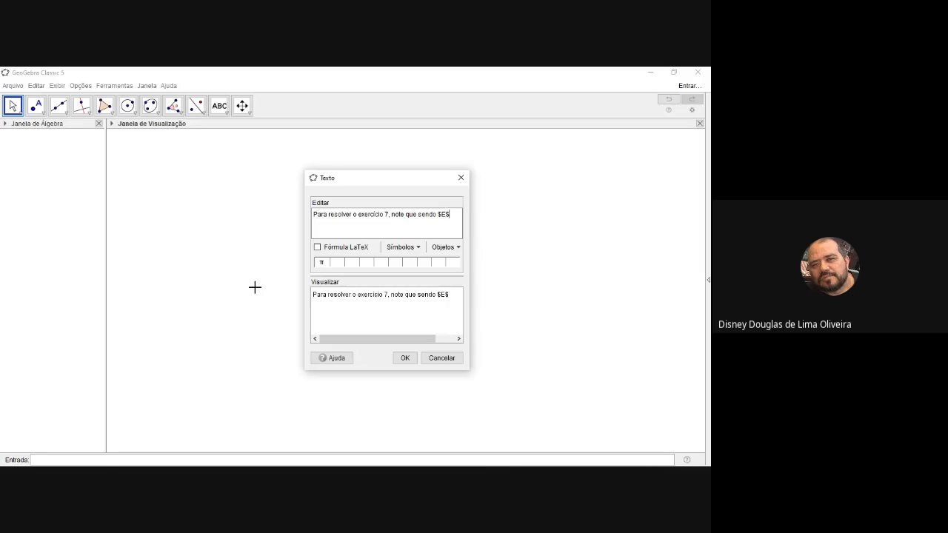
text( o po)
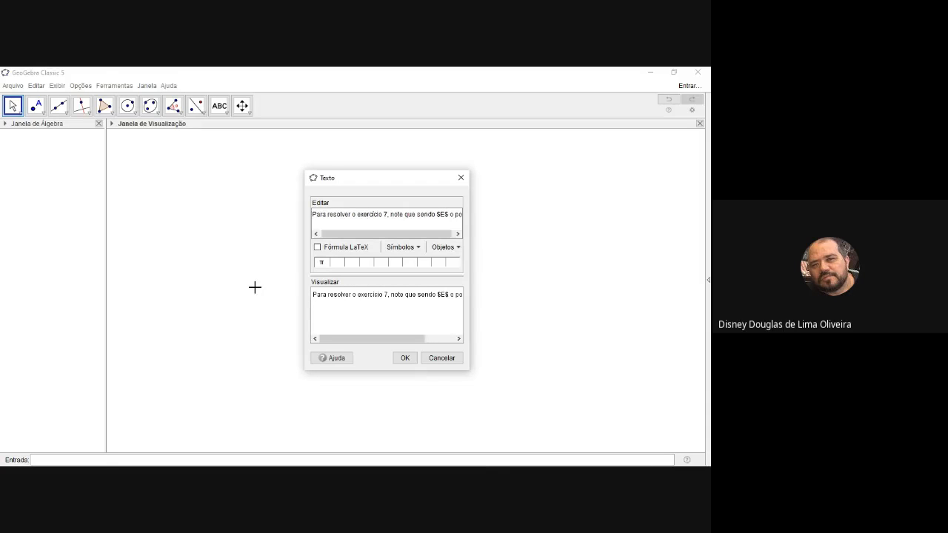
text(nto)
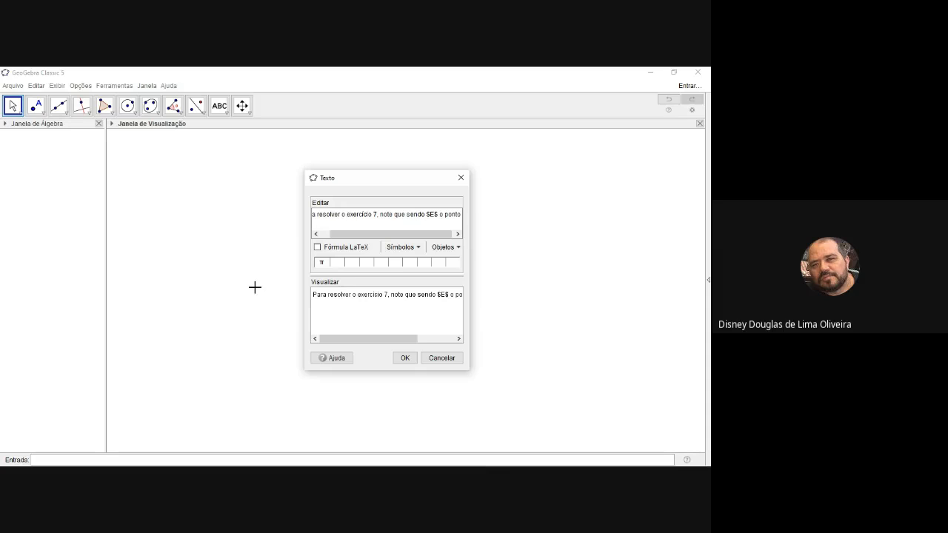
text( médio)
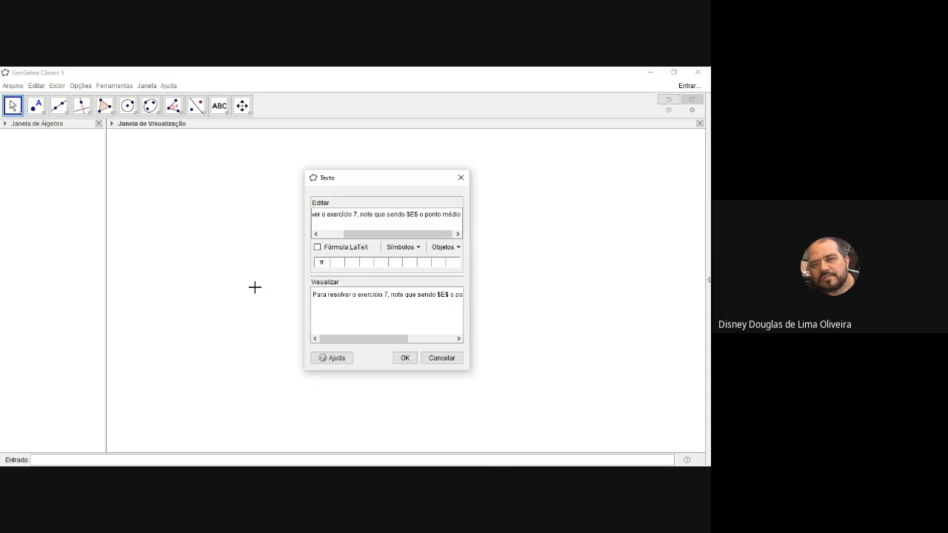
text( de $AC)
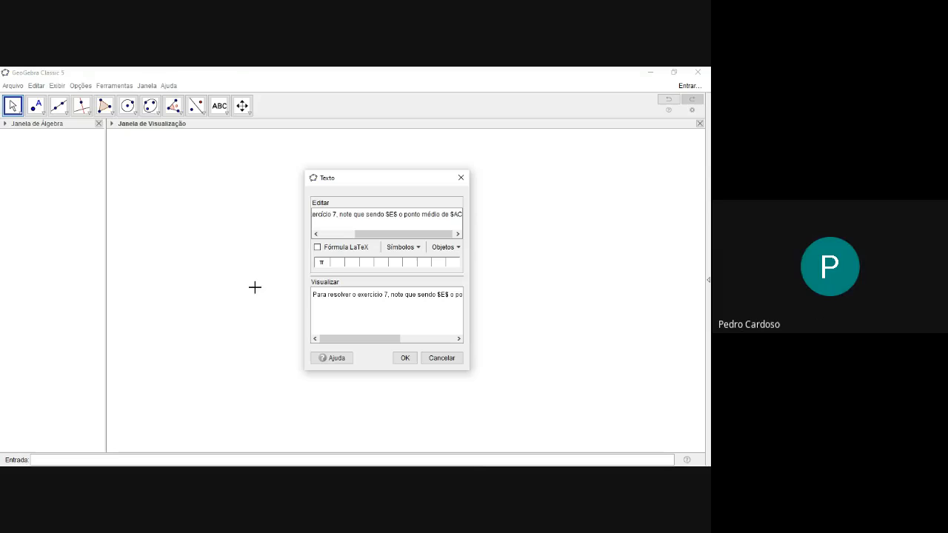
text($)
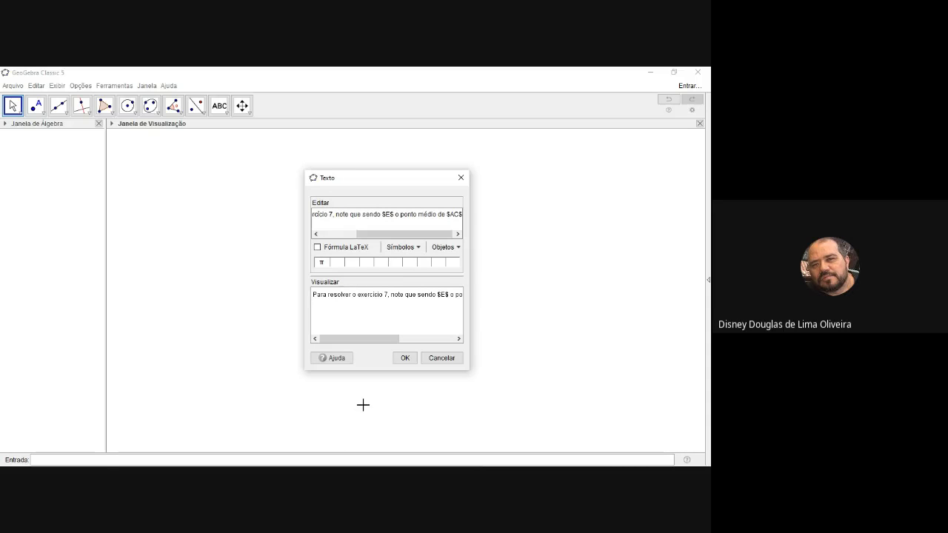
click(405, 358)
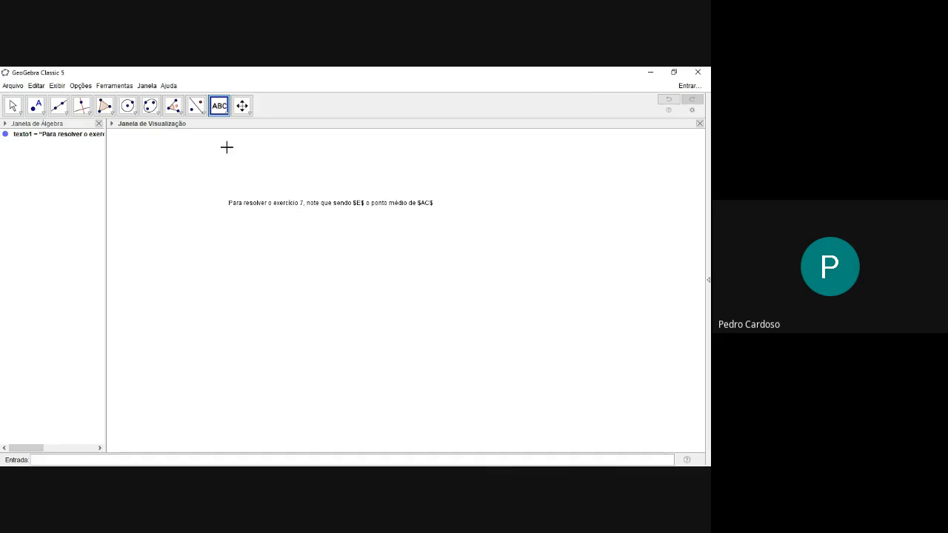
Try double dollar delimiters, $$E$$, around E in the exercise text and revert it to $E$
double_click(288, 206)
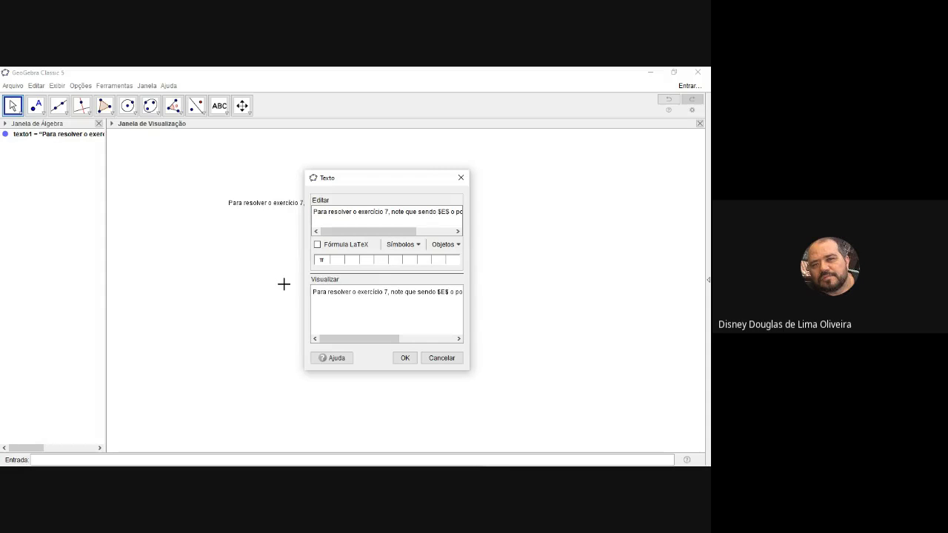
key(BackSpace)
key(BackSpace)
key(BackSpace)
text($$E)
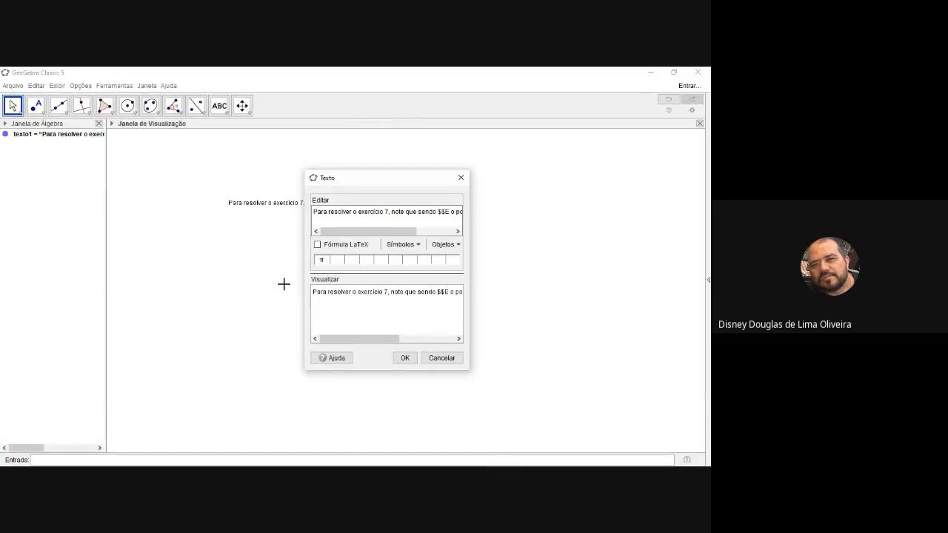
text($$)
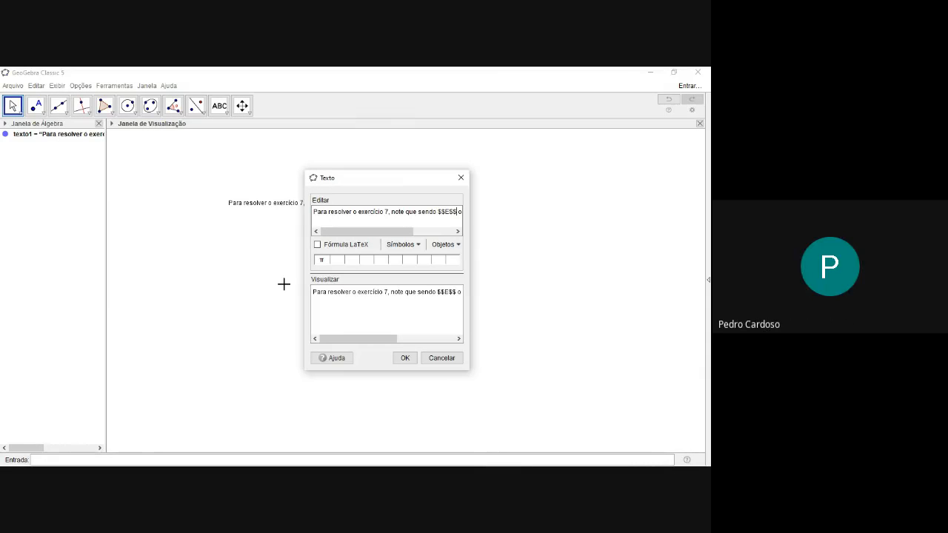
key(BackSpace)
key(BackSpace)
key(BackSpace)
key(BackSpace)
key(BackSpace)
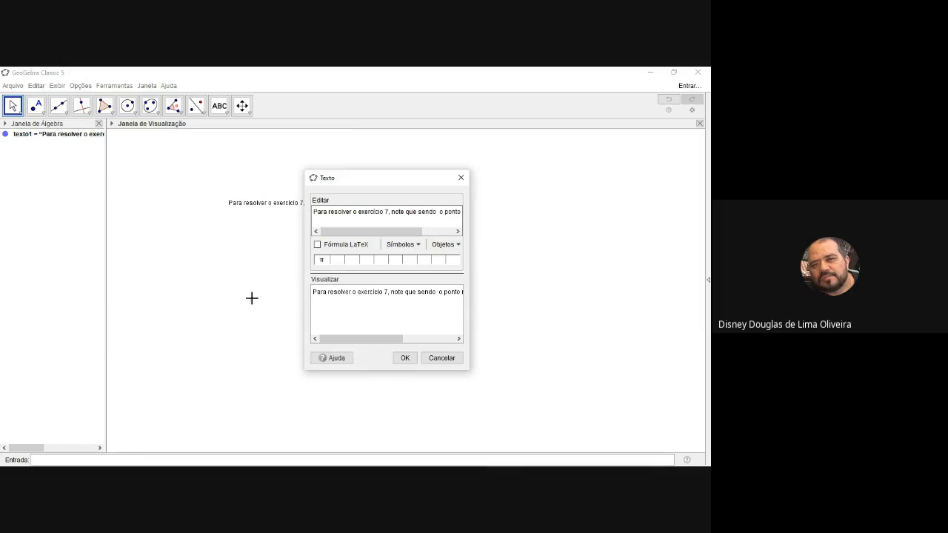
text($E$)
Enable LaTeX formula rendering for the exercise text and apply it
click(318, 245)
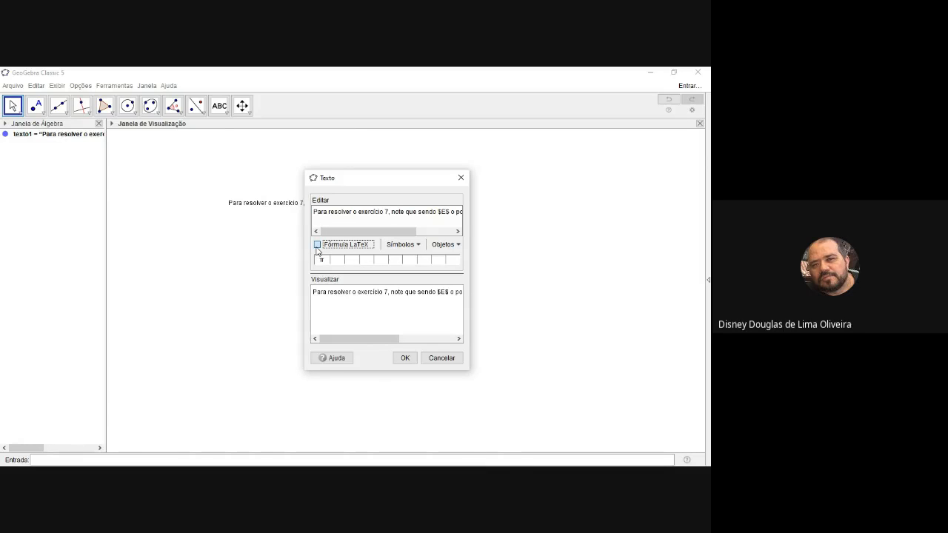
click(317, 245)
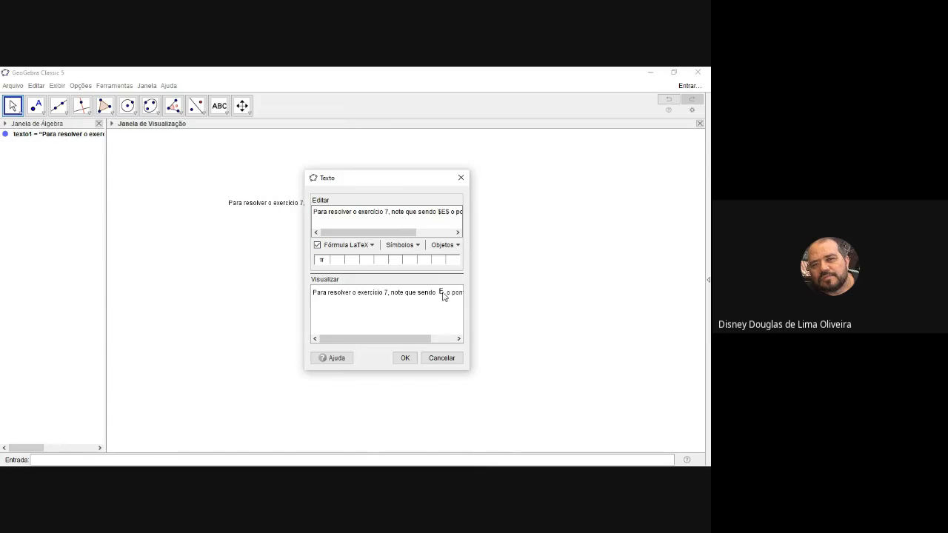
click(406, 359)
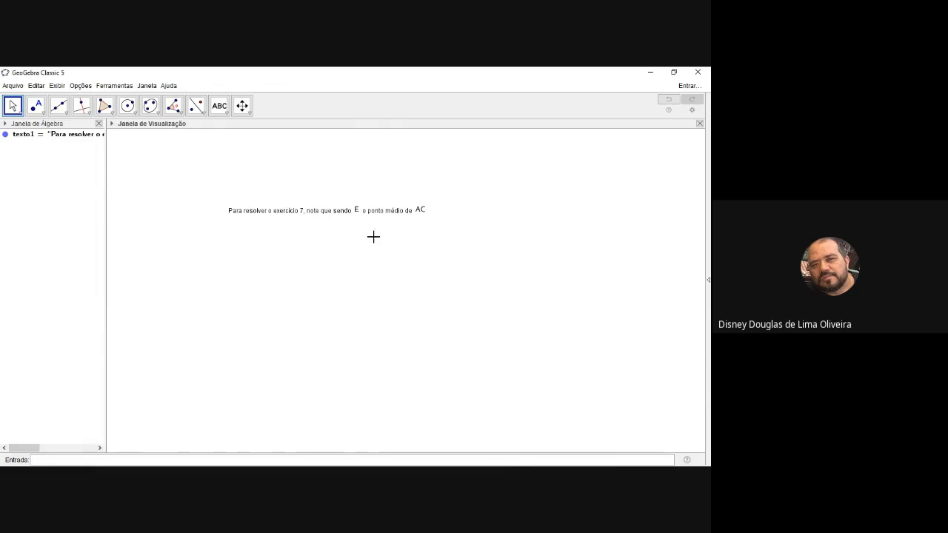
Try the LaTeX delimiters \(E\) instead of $E$ in the exercise text and apply the change
click(289, 209)
click(288, 209)
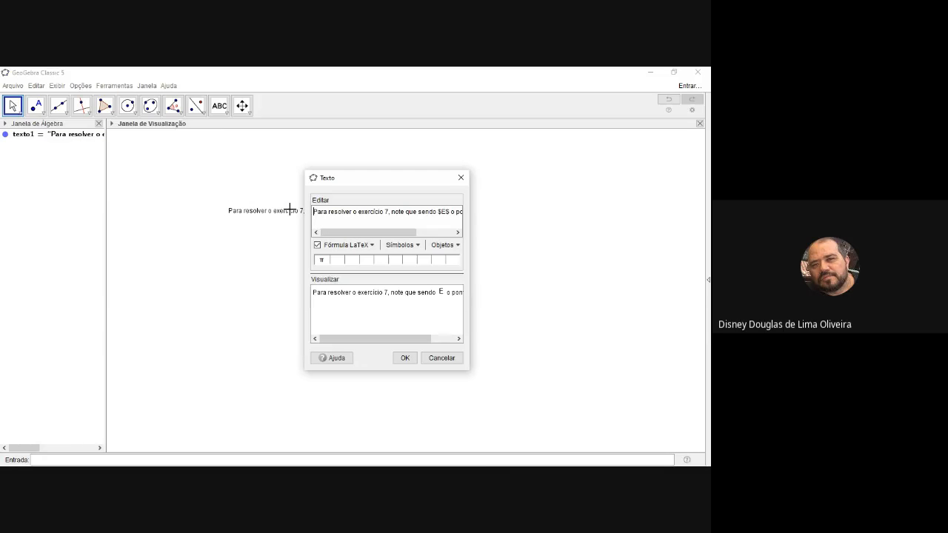
click(441, 211)
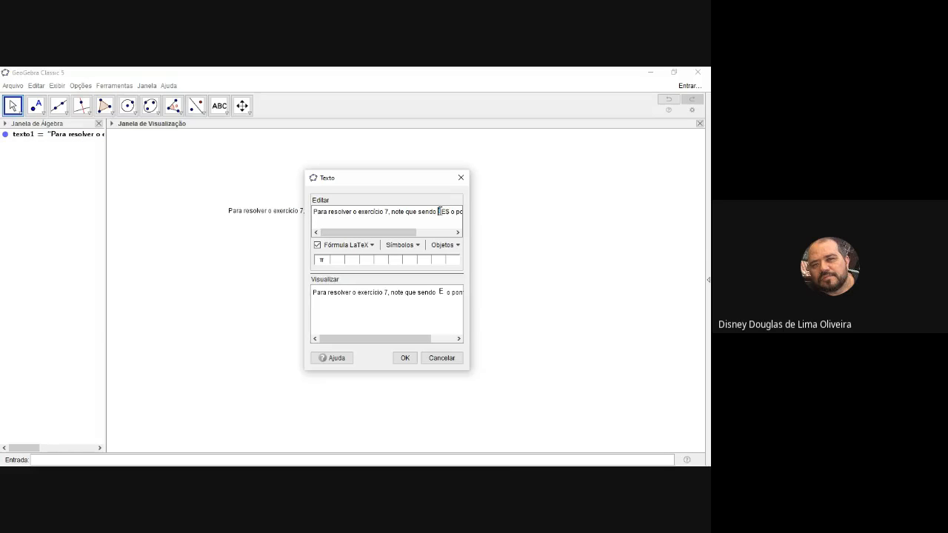
key(BackSpace)
text(\()
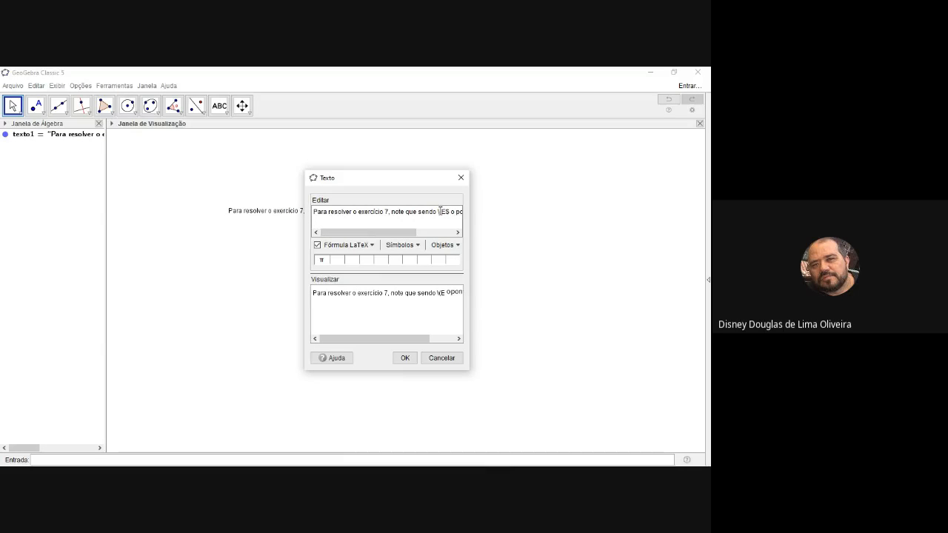
key(Delete)
key(Right)
text(\))
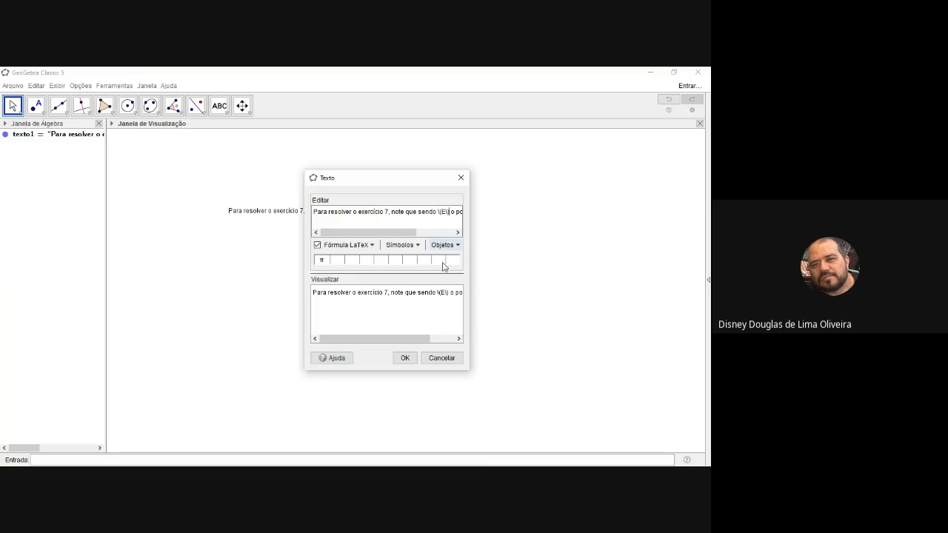
click(405, 359)
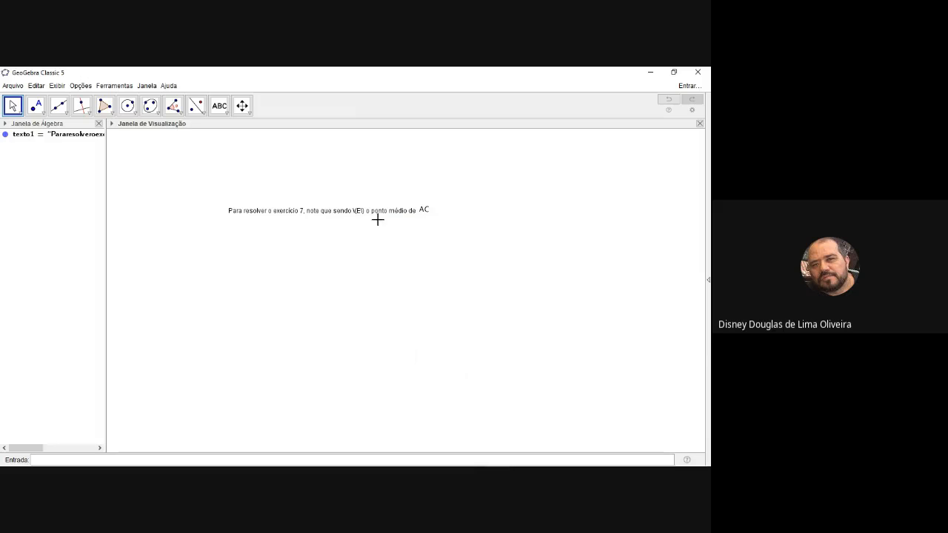
Reopen the exercise text for editing and replace \(E\) with $E$
double_click(361, 213)
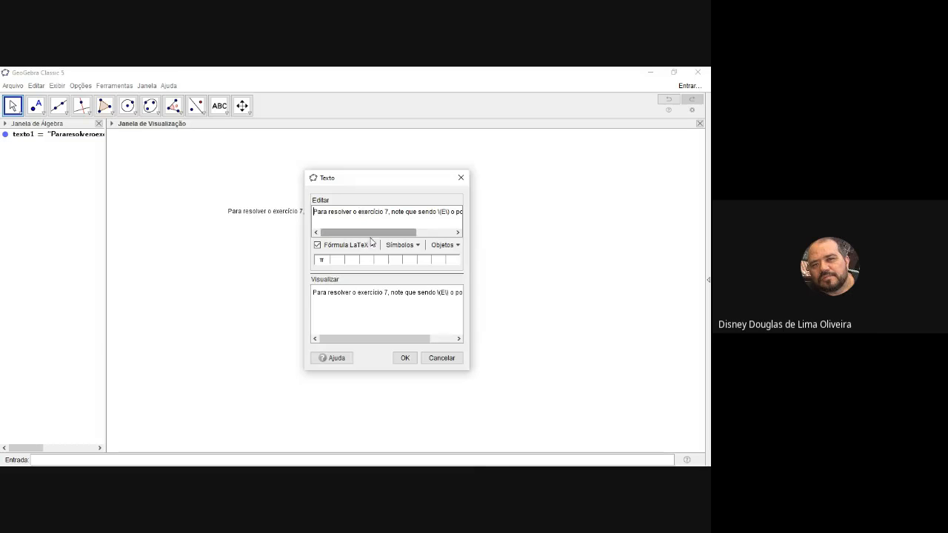
drag(436, 212, 450, 212)
key(BackSpace)
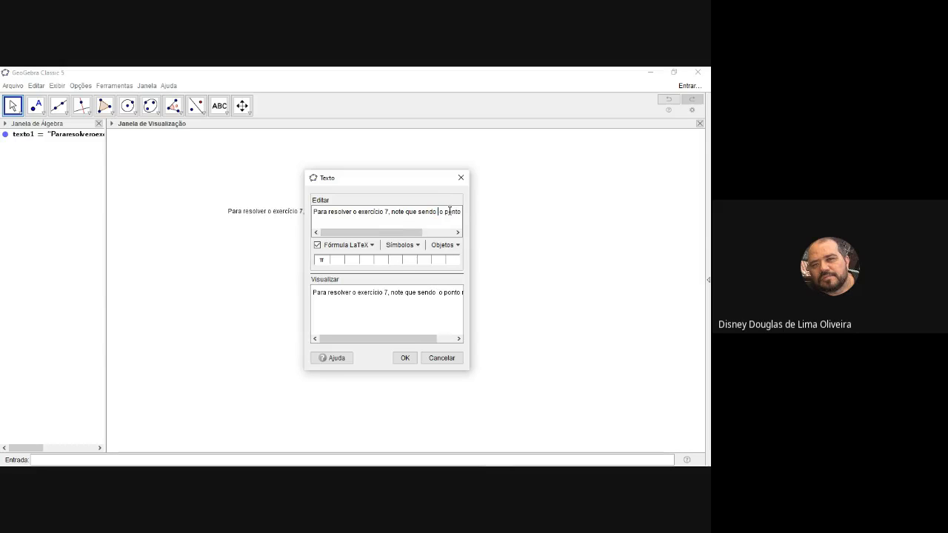
text($)
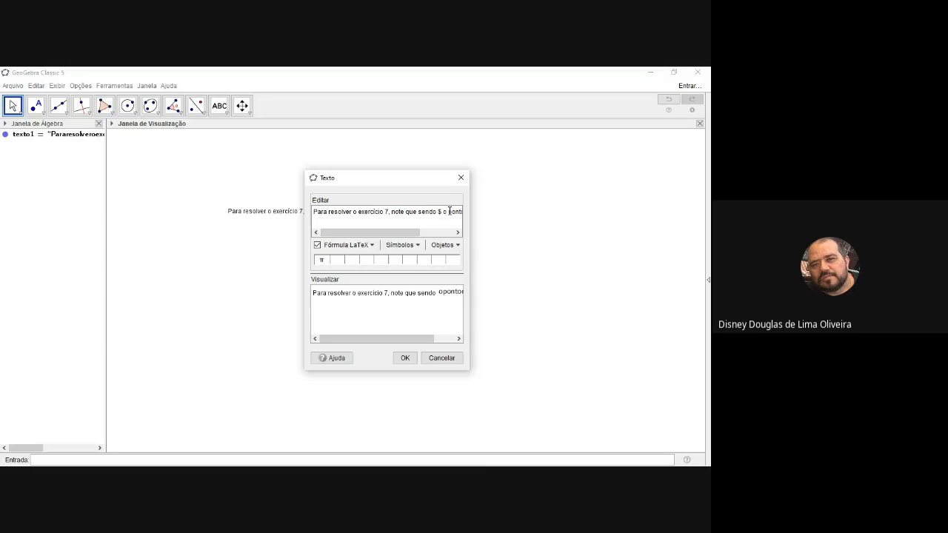
text(E$)
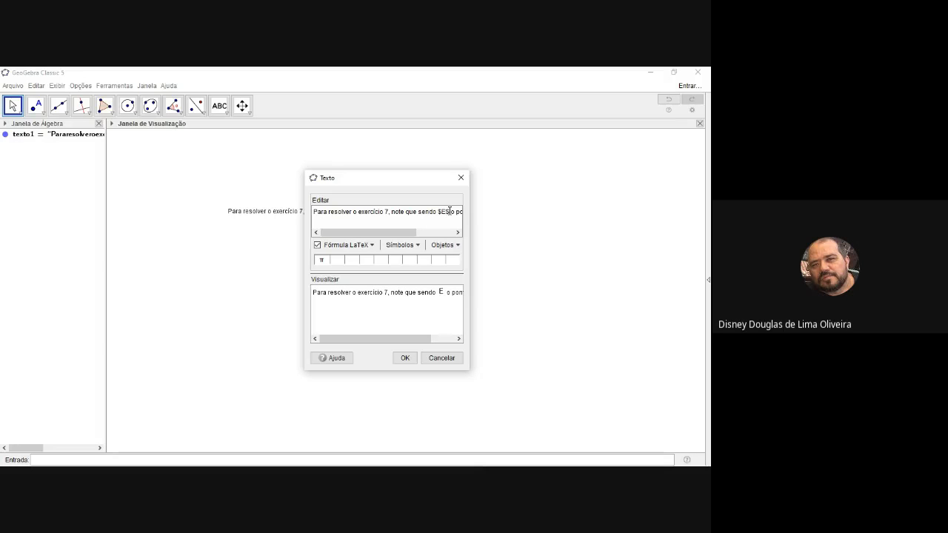
Remove "$E$ o ponto médio de $AC$" from the exercise text, leaving "Para resolver o exercício 7, note que sendo"
drag(437, 211, 478, 224)
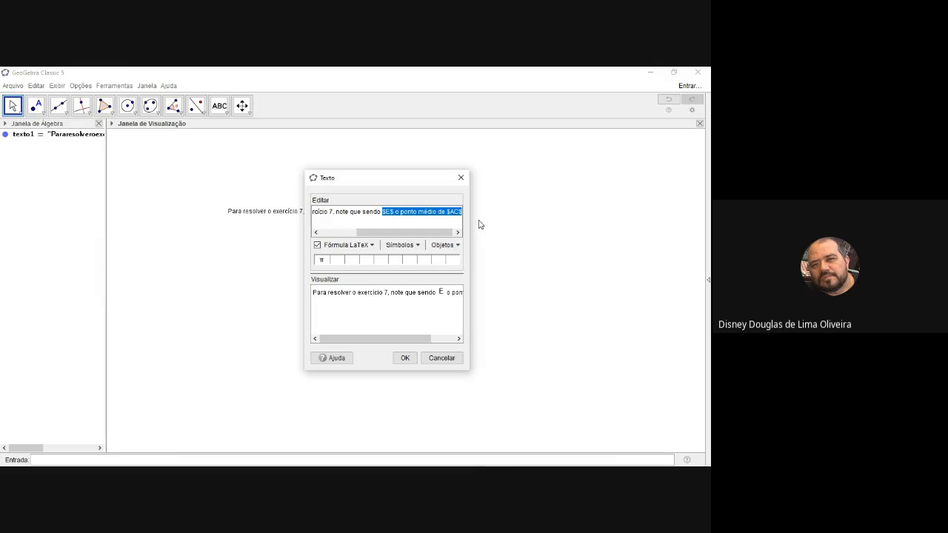
key(ctrl+z)
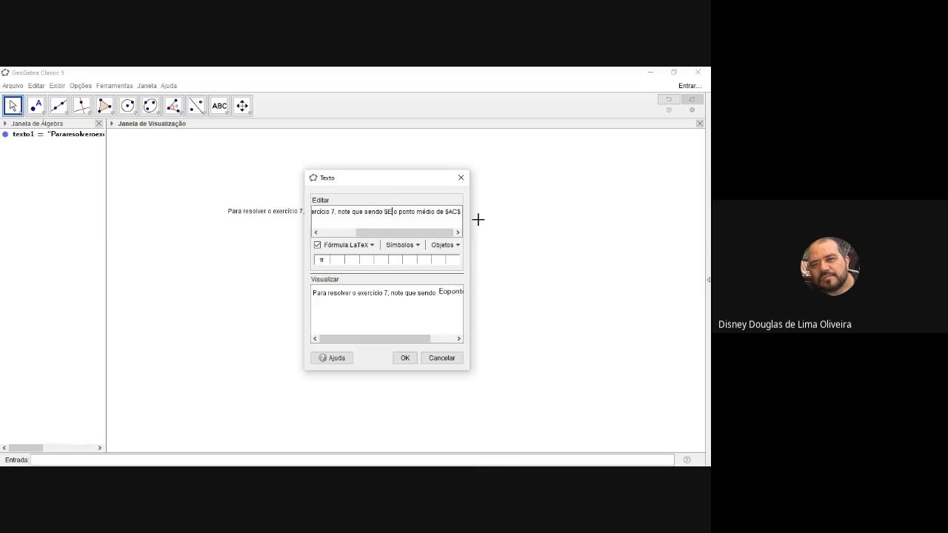
key(ctrl+z)
key(ctrl+z)
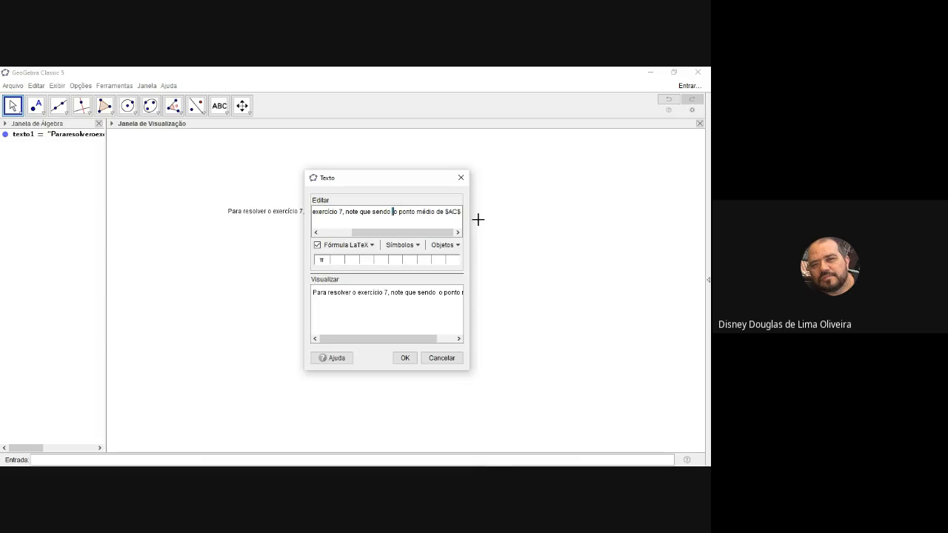
key(shift+Right)
key(shift+Right)
key(shift+Right)
key(shift+Right)
key(shift+Right)
key(shift+Right)
key(shift+Right)
key(shift+Right)
key(shift+Right)
key(shift+Right)
key(shift+Right)
key(shift+Right)
key(shift+Right)
key(shift+Right)
key(shift+Right)
key(shift+Right)
key(shift+Right)
key(shift+Right)
key(shift+Right)
key(shift+Right)
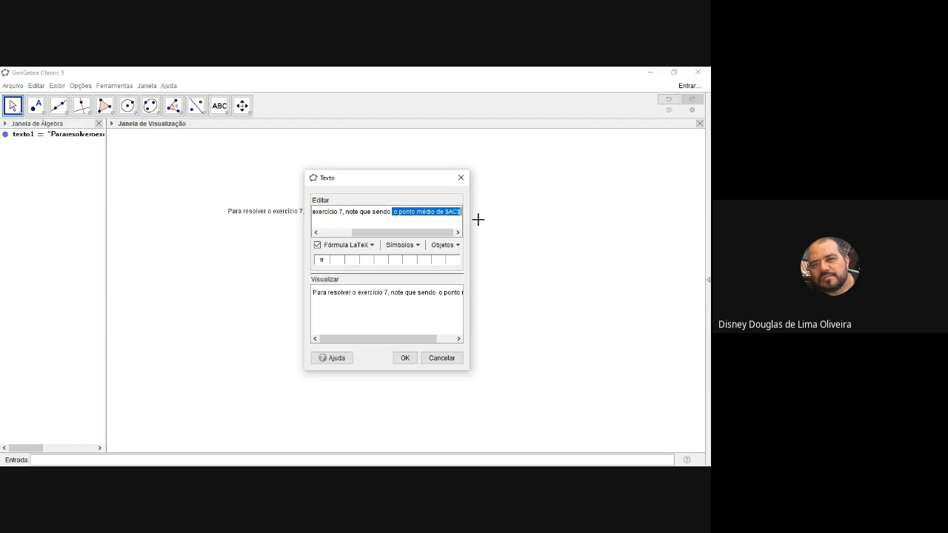
key(Delete)
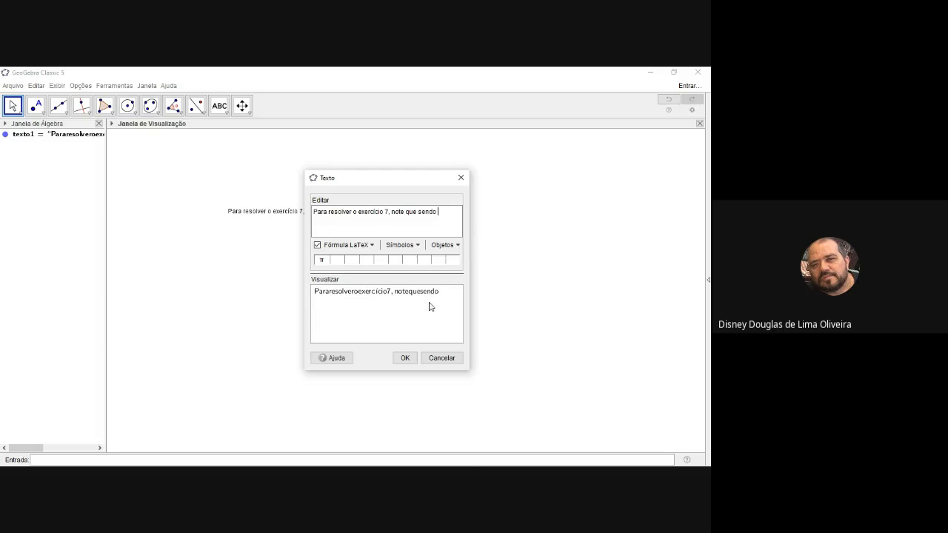
Turn off LaTeX rendering for the exercise text, apply it, and move the text toward the upper-left corner of the graphics view
click(407, 358)
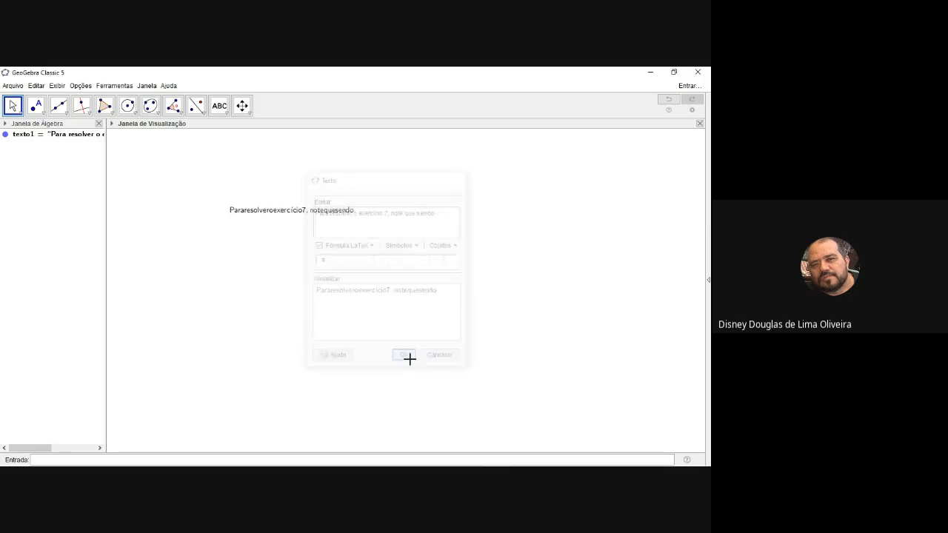
click(292, 212)
double_click(292, 212)
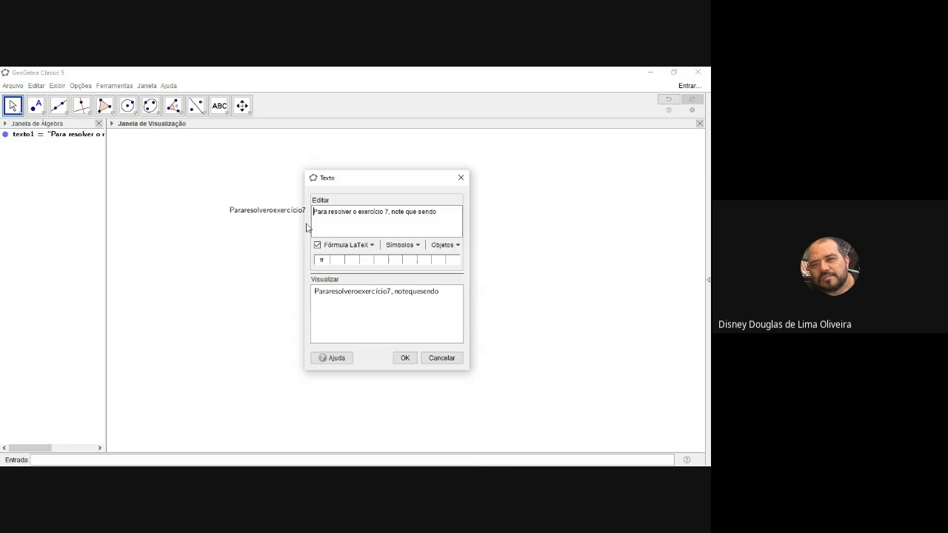
click(318, 244)
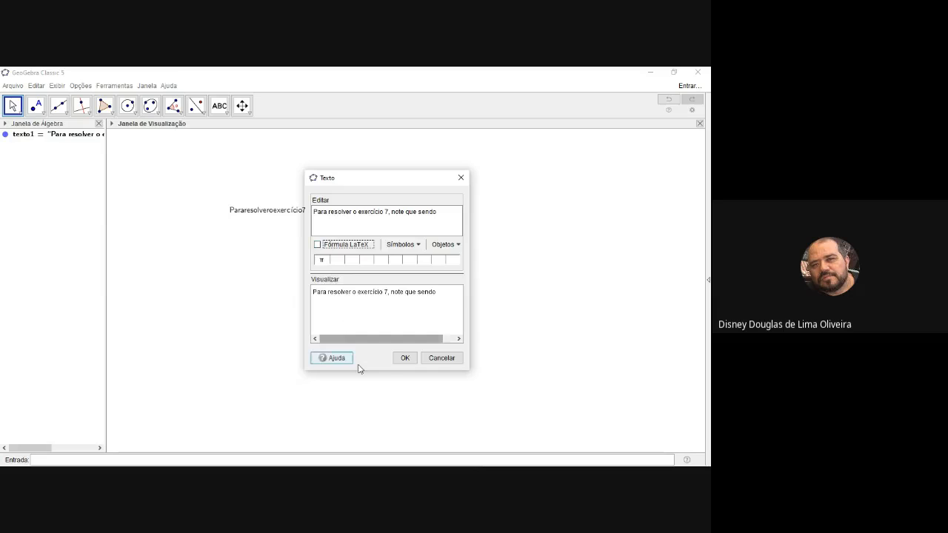
click(404, 359)
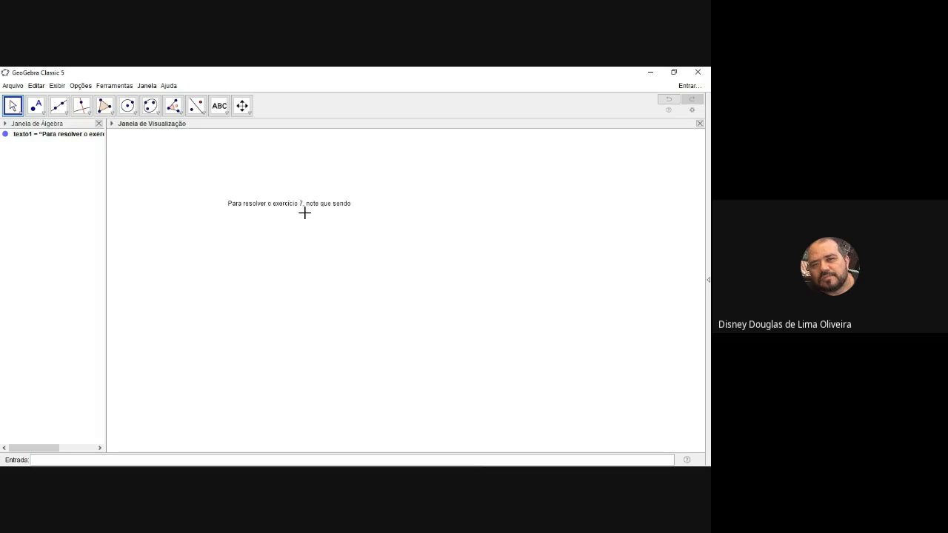
drag(290, 206, 195, 168)
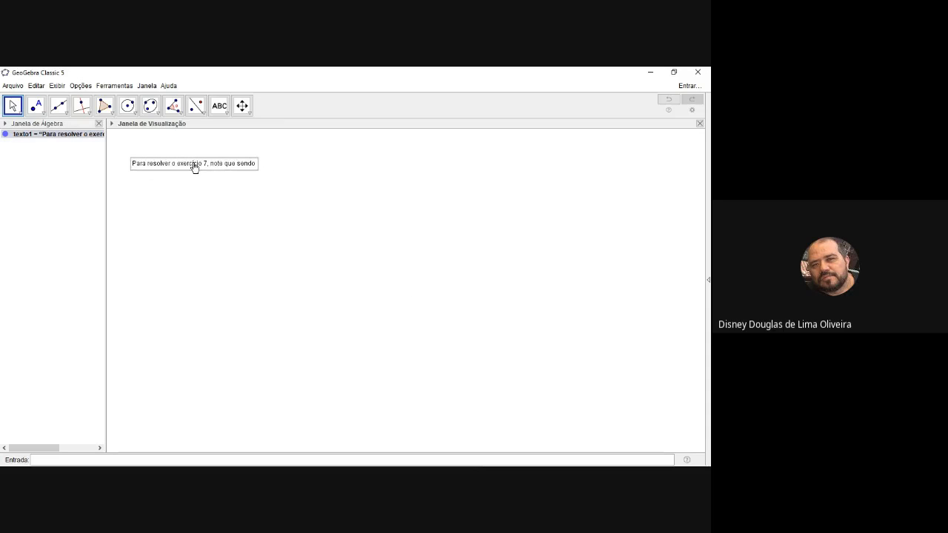
Add a separate LaTeX-rendered text "E" and position it directly after "note que sendo"
click(225, 113)
click(236, 152)
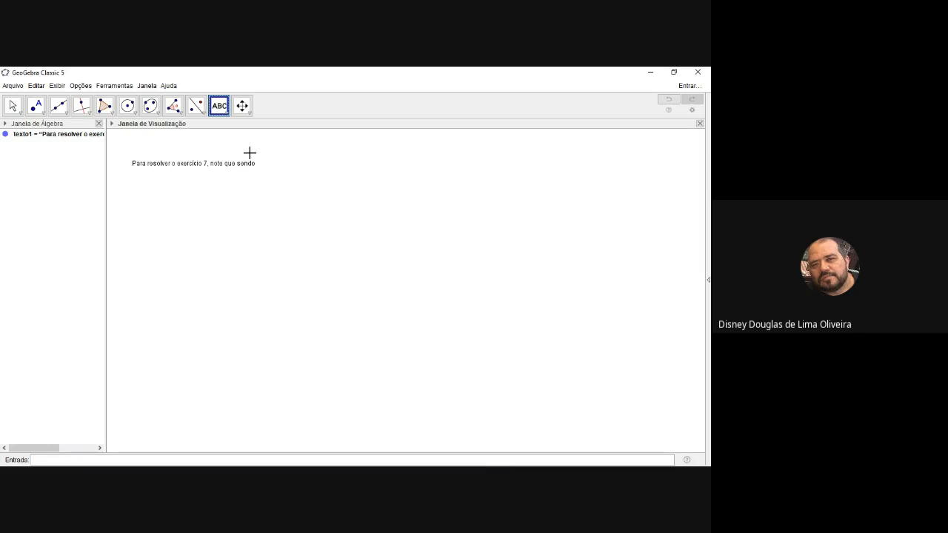
click(276, 166)
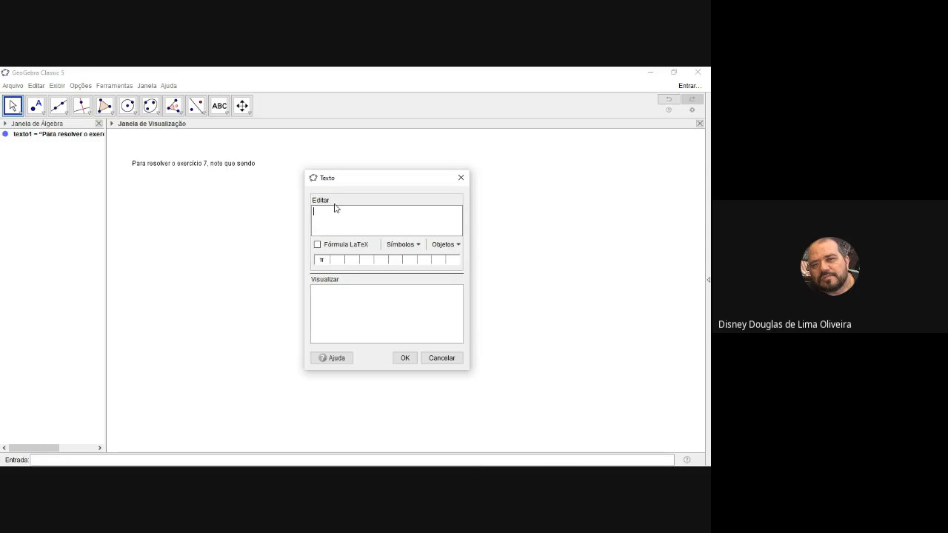
click(317, 245)
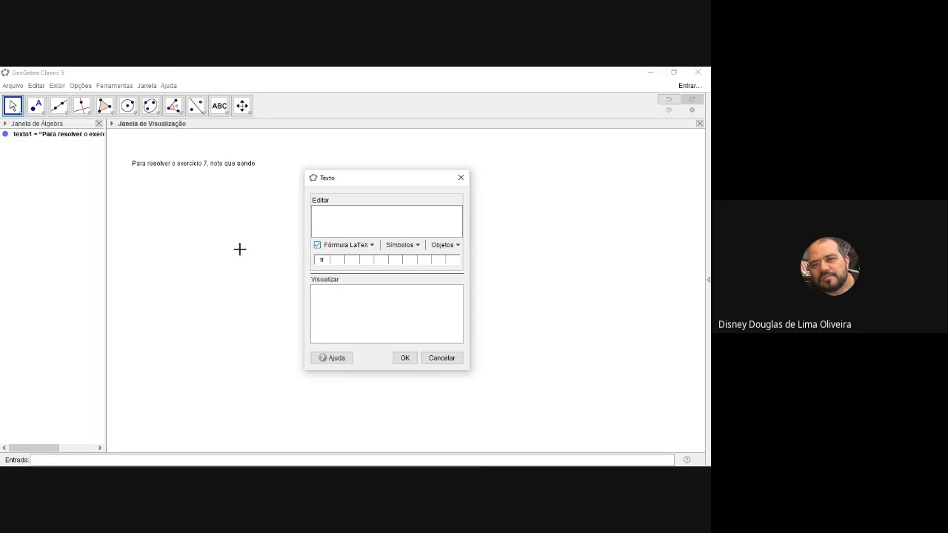
click(321, 220)
text(E)
click(406, 358)
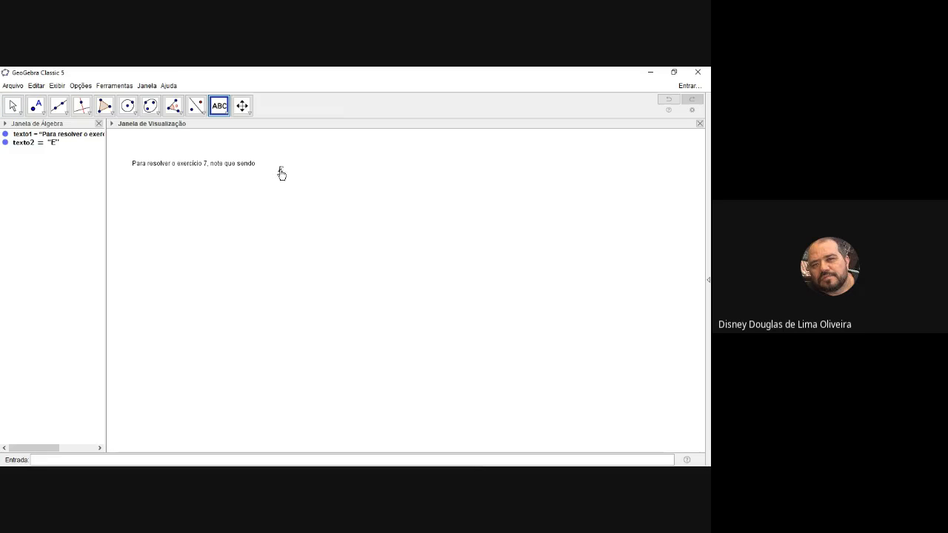
drag(282, 173, 262, 166)
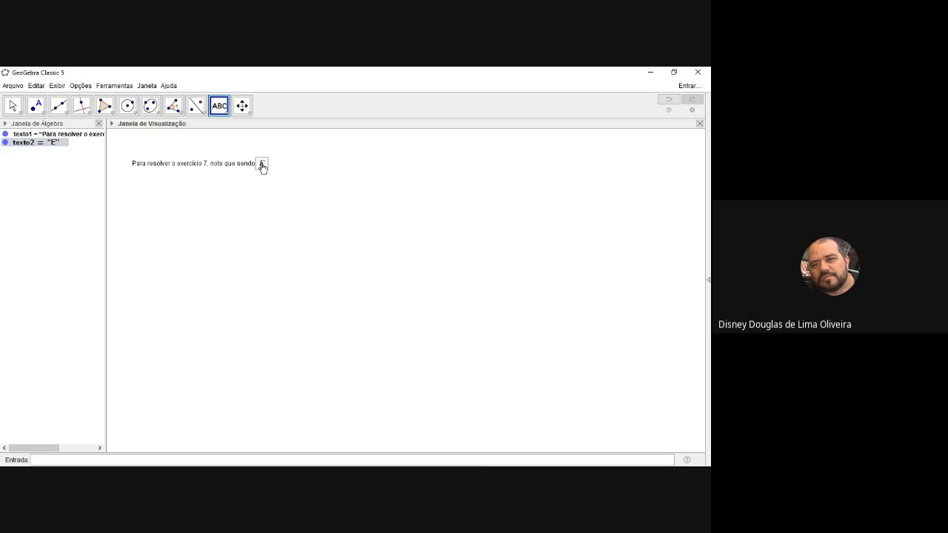
Add the plain text "o ponto médio de" and align it on the same line directly after the E
click(368, 216)
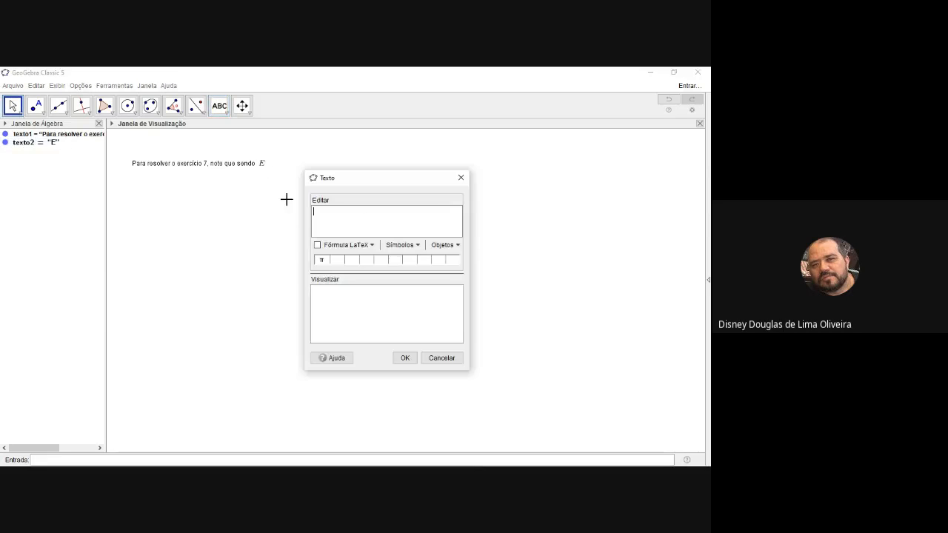
click(336, 210)
text(o ponto médio de)
click(405, 358)
drag(393, 220, 295, 170)
Add a LaTeX-rendered text "AC" and place it at the end of the sentence after "o ponto médio de"
click(314, 204)
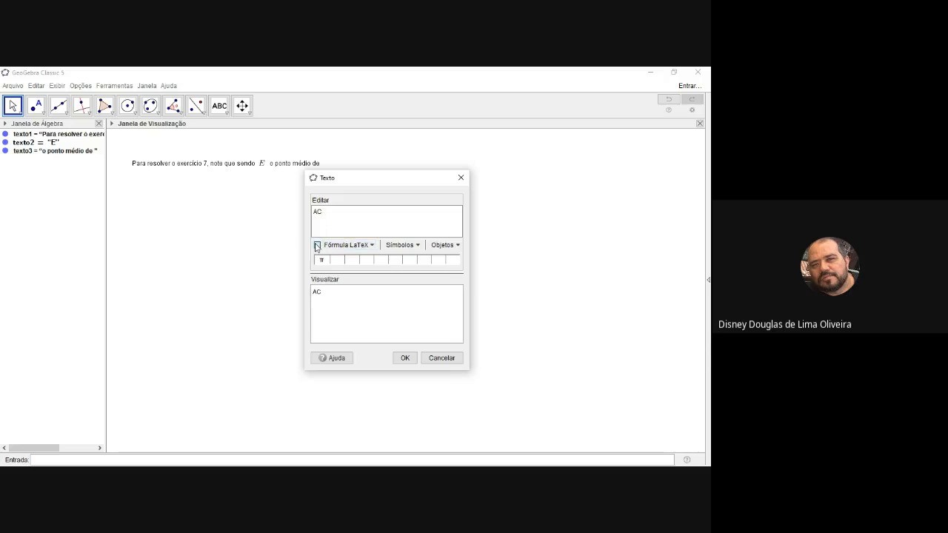
click(317, 246)
click(411, 363)
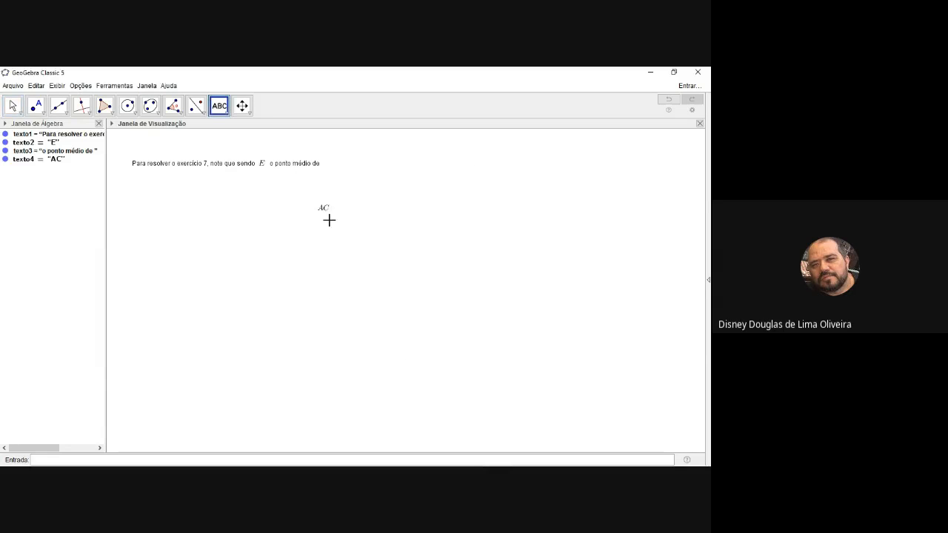
drag(328, 211, 336, 167)
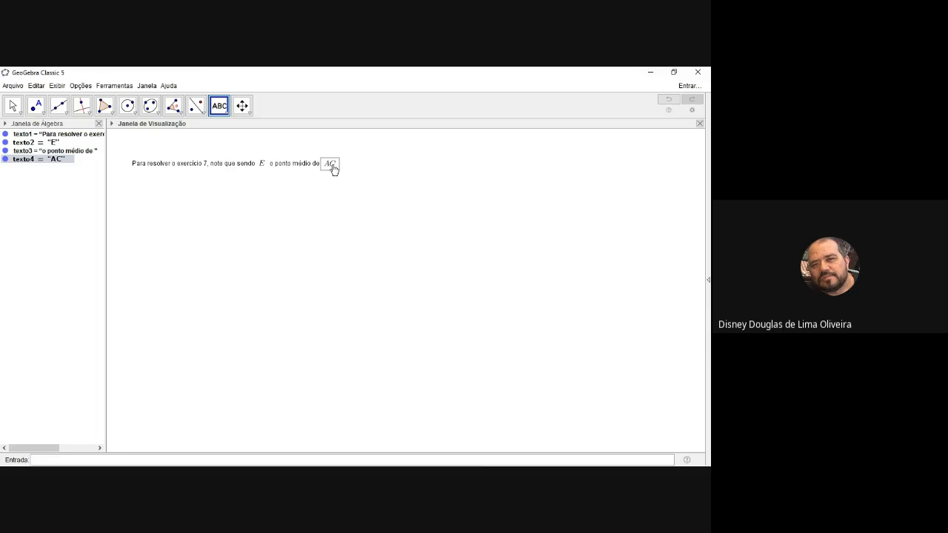
Discard the new empty text and delete all four text objects from the graphics view
click(372, 203)
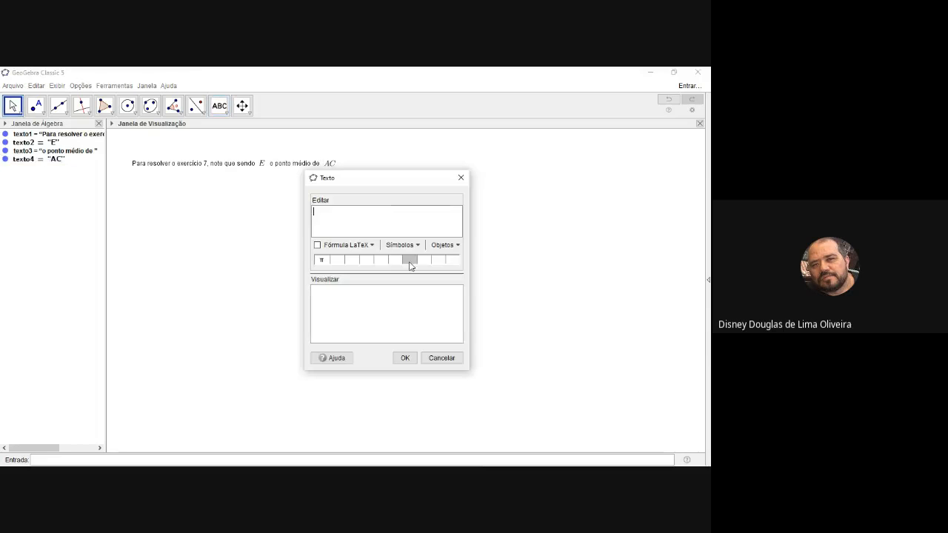
click(442, 358)
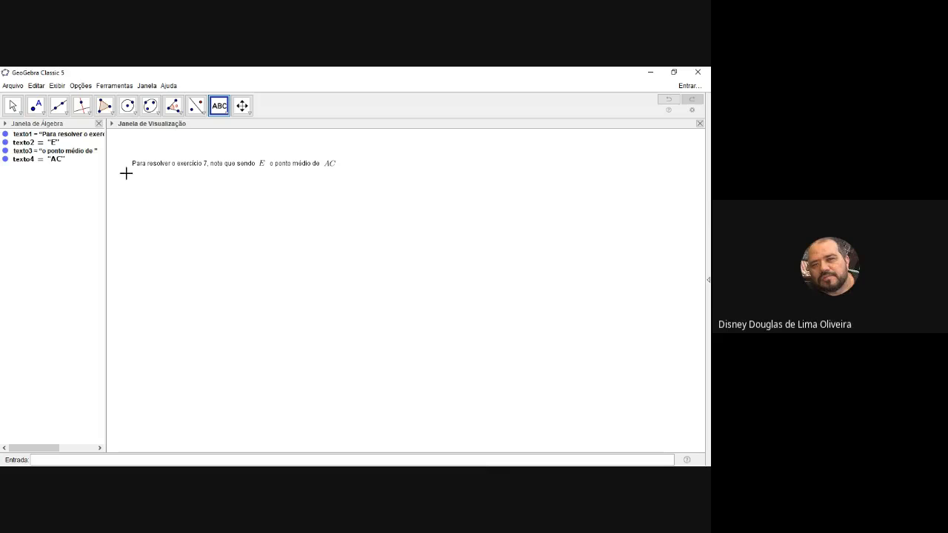
drag(116, 148, 358, 245)
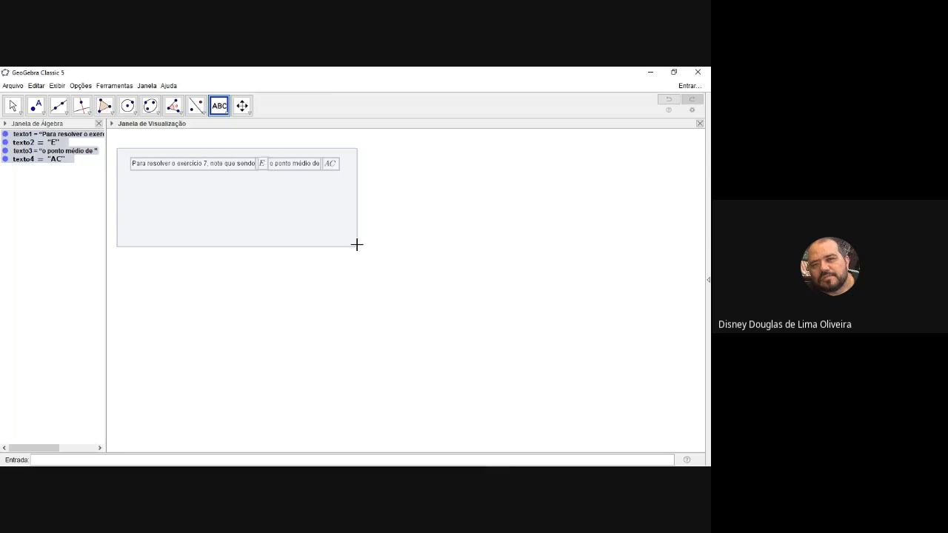
key(Delete)
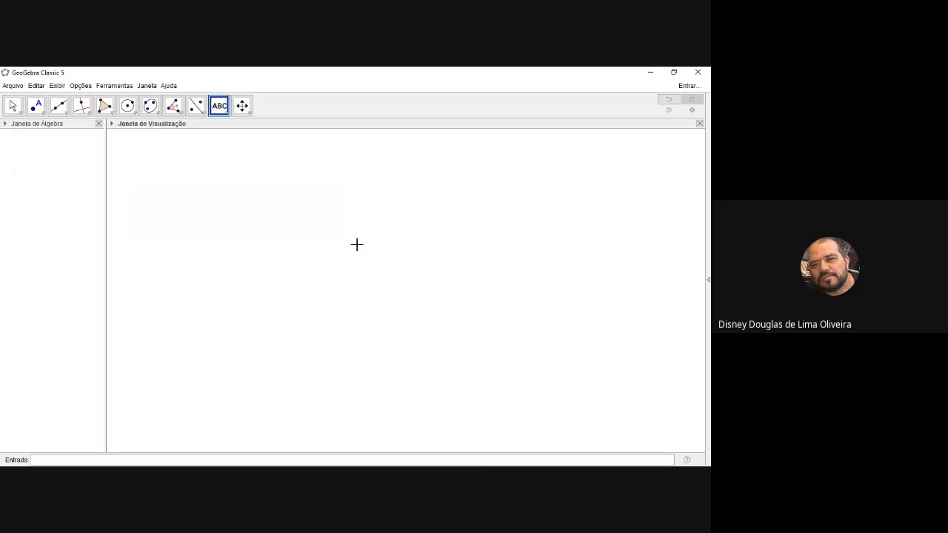
Switch to the running slide presentation and advance from the "Aula 03" title slide to the "Função exponencial" slide
key(alt+Tab)
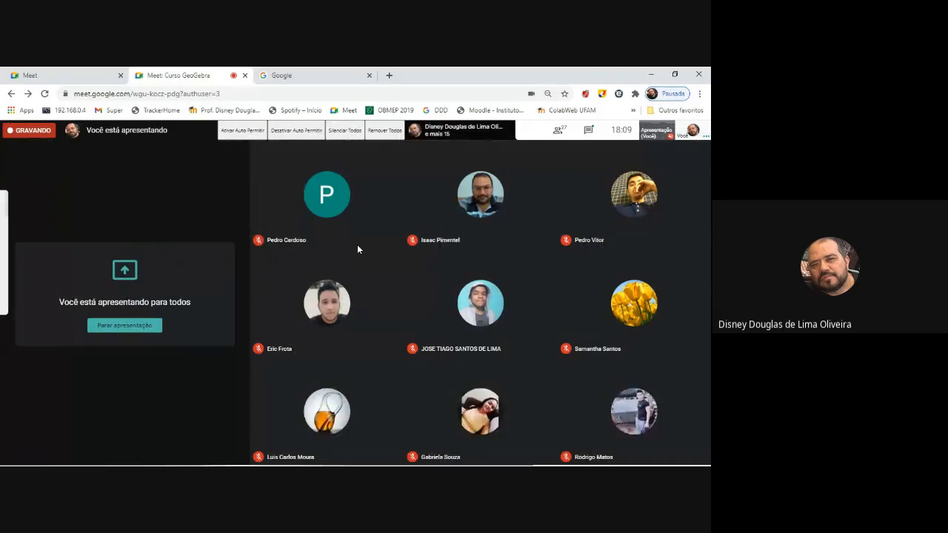
key(alt+Tab)
key(alt+Tab)
key(alt+Tab)
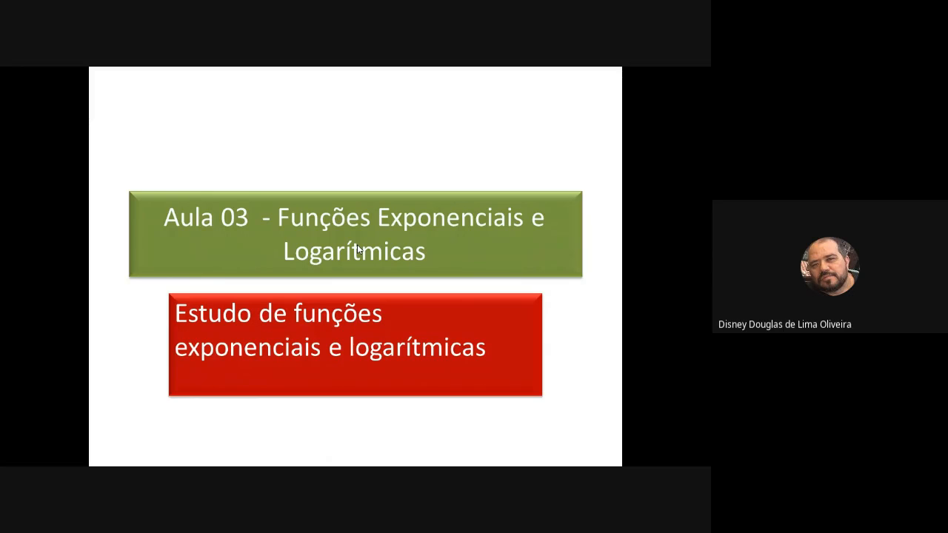
click(357, 250)
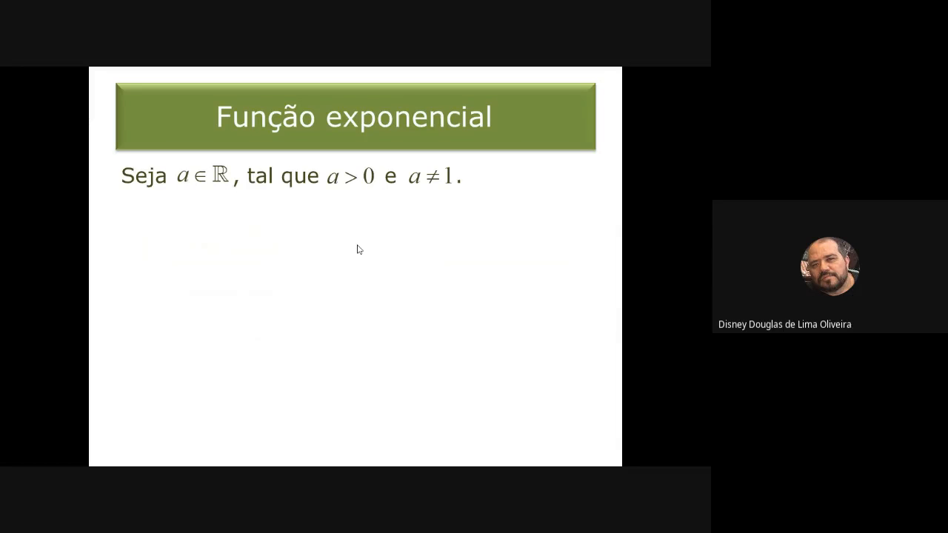
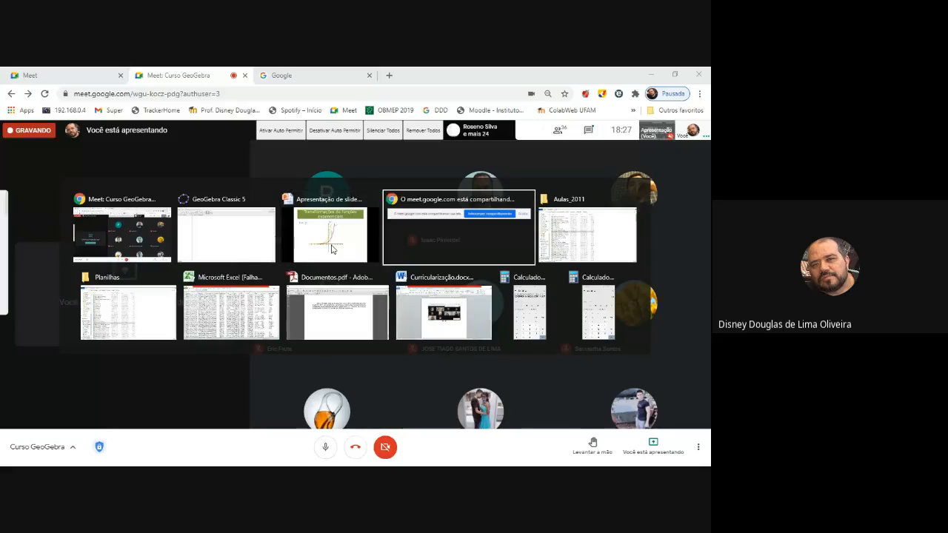
Switch back to GeoGebra Classic 5 and show the coordinate axes in the graphics view
key(alt+Tab)
key(alt+Tab)
key(alt+Tab)
key(alt+Tab)
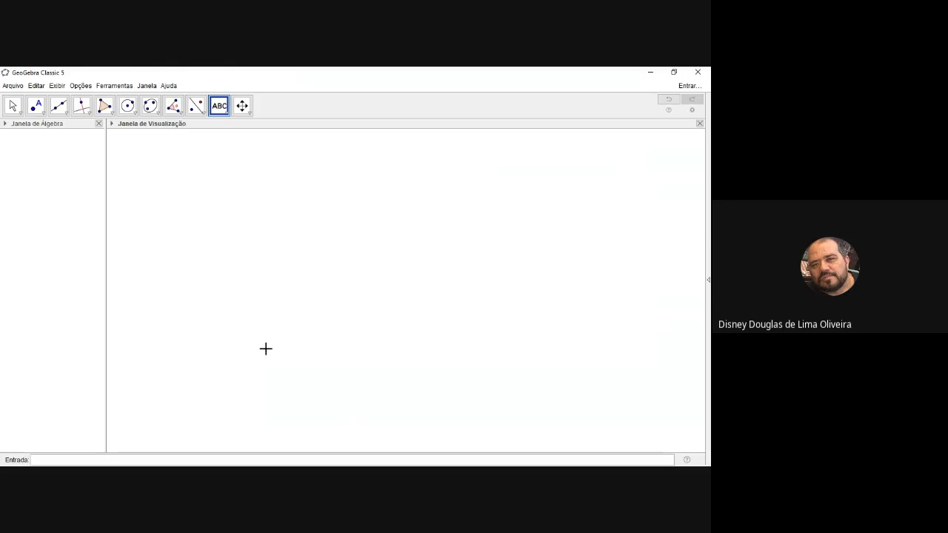
right_click(241, 220)
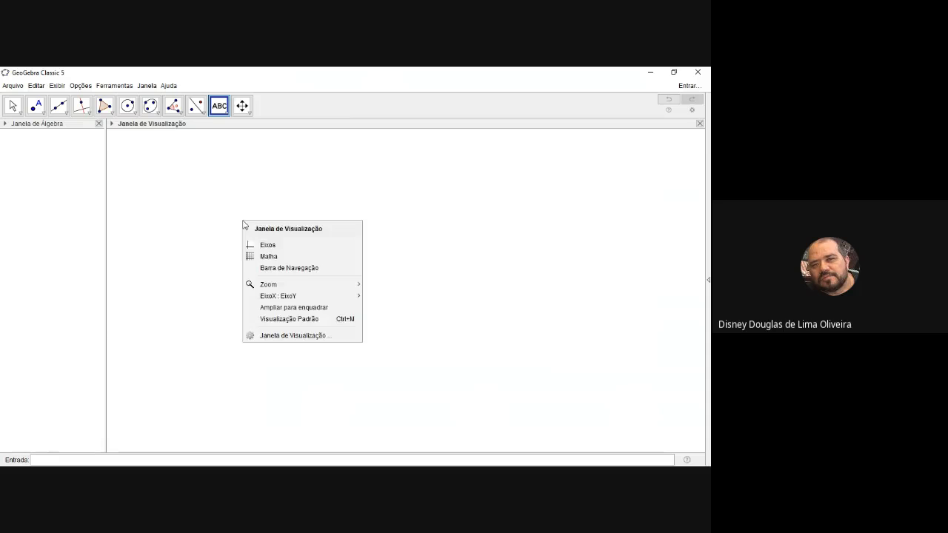
click(263, 246)
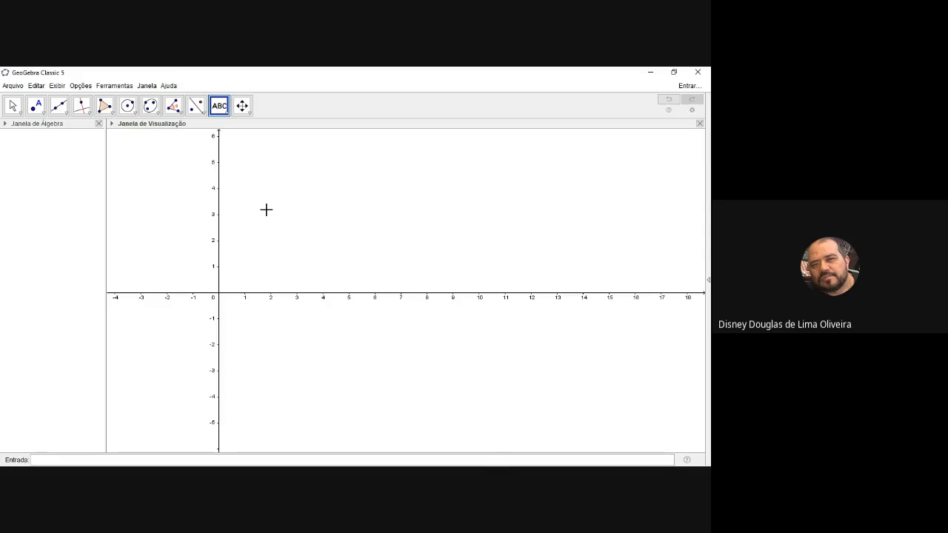
Open Microsoft Whiteboard and clear all existing handwriting from the board
key(alt+Tab)
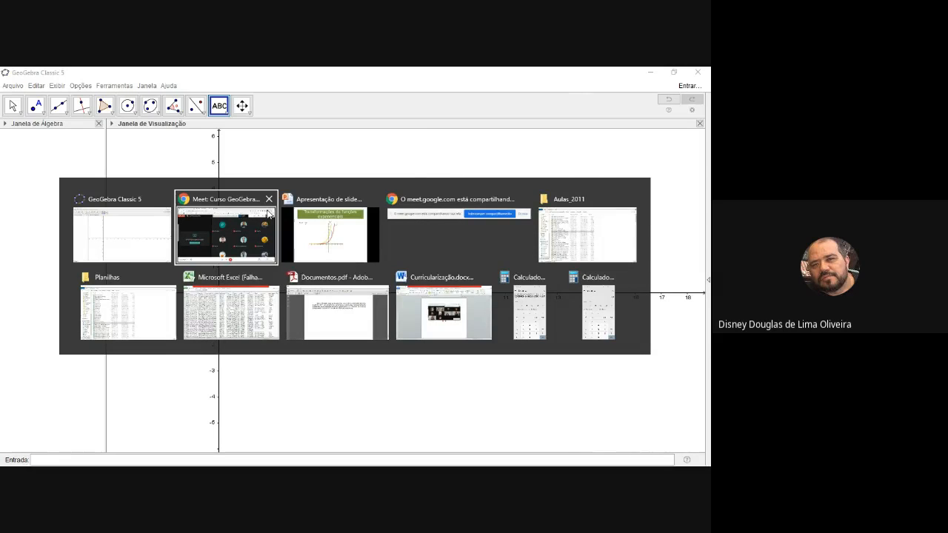
click(269, 214)
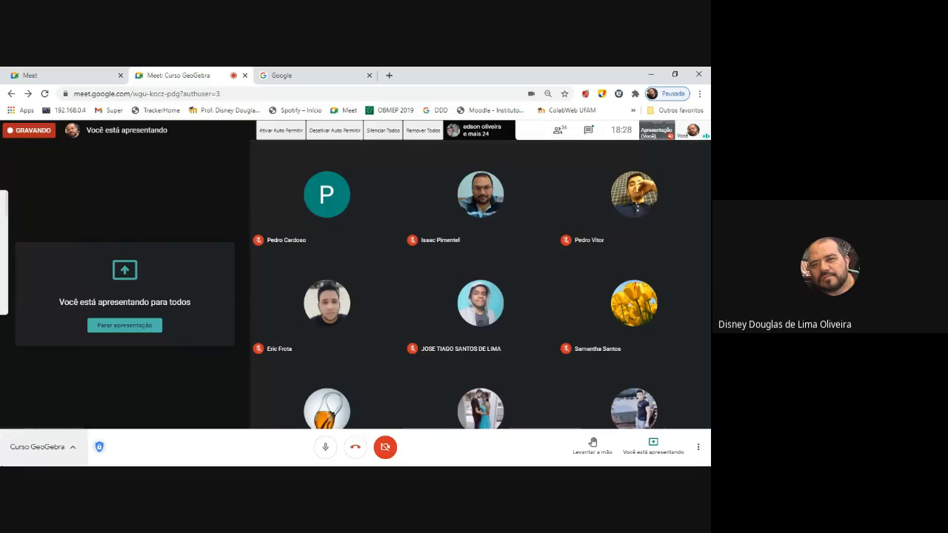
mouse_move(13, 459)
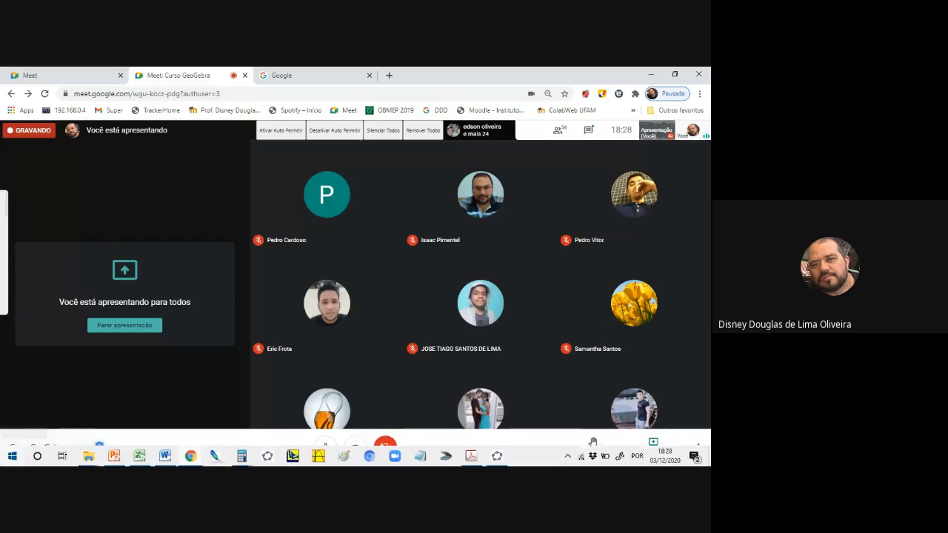
click(14, 460)
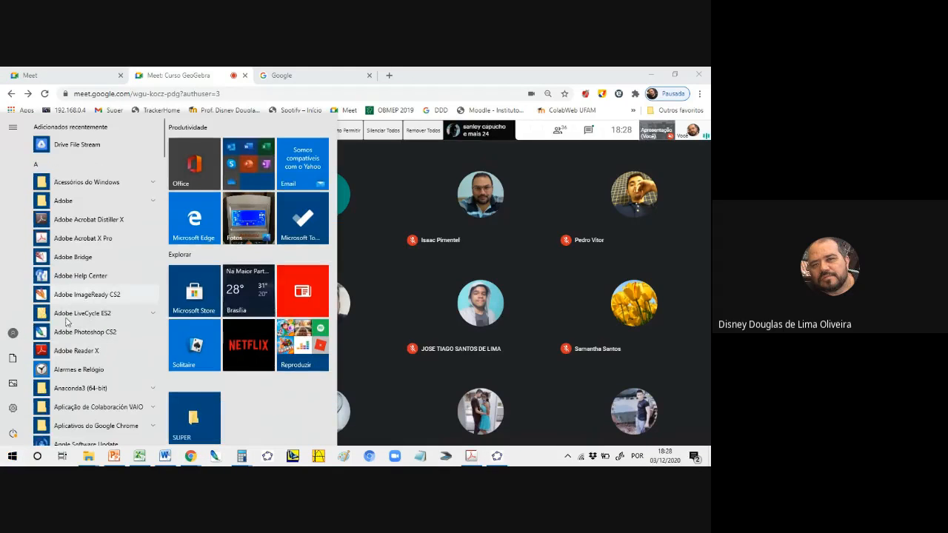
scroll(166, 140, down, 1)
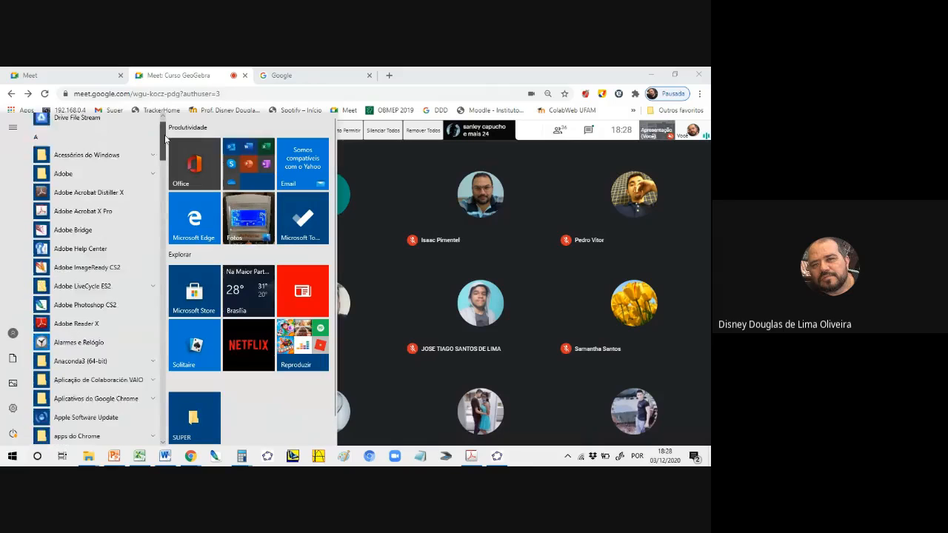
drag(166, 140, 150, 287)
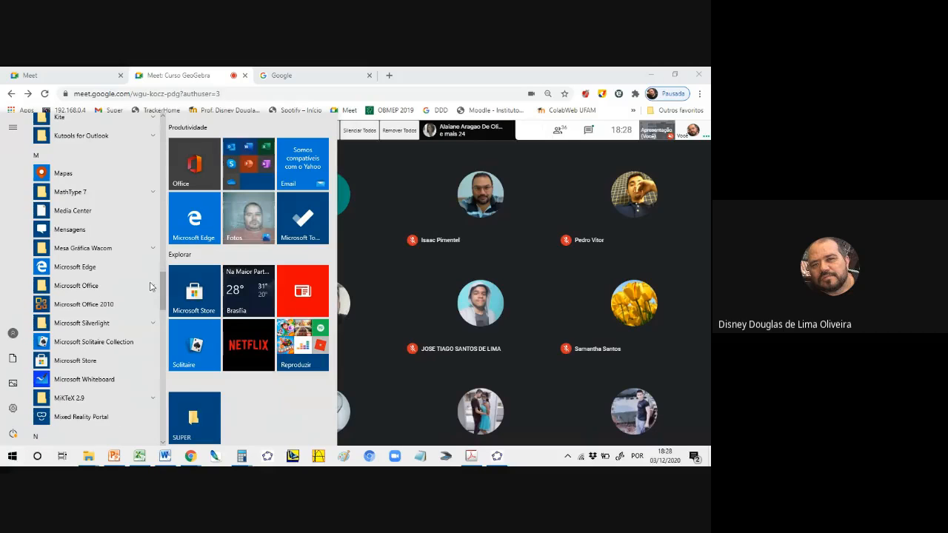
click(89, 380)
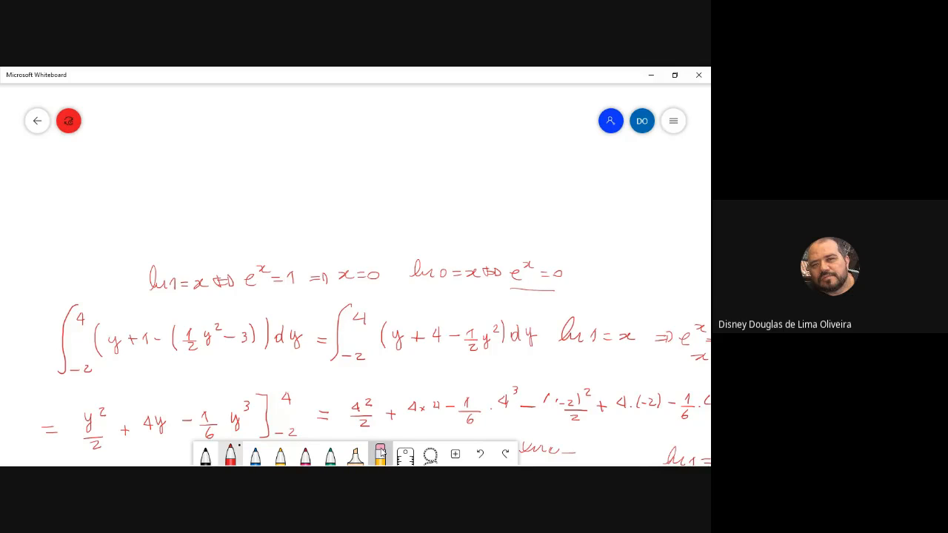
click(380, 454)
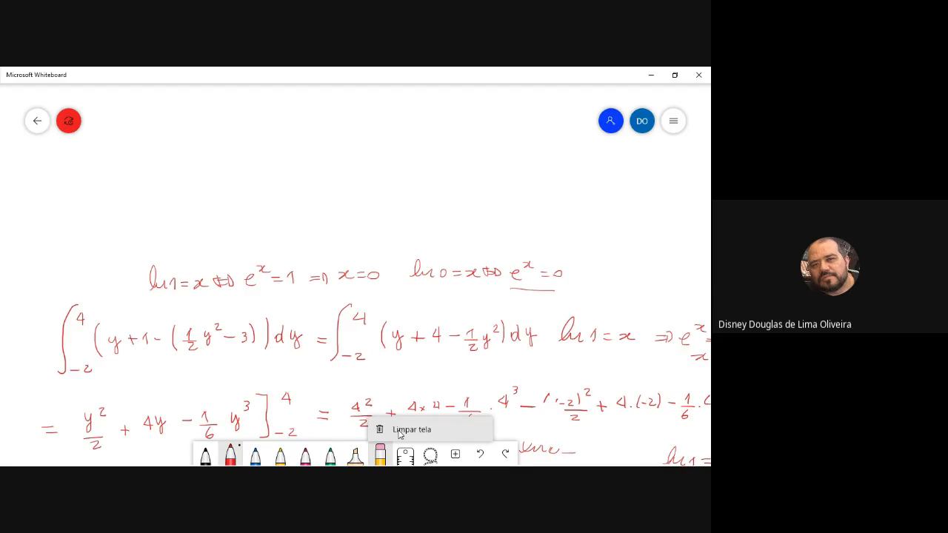
click(400, 433)
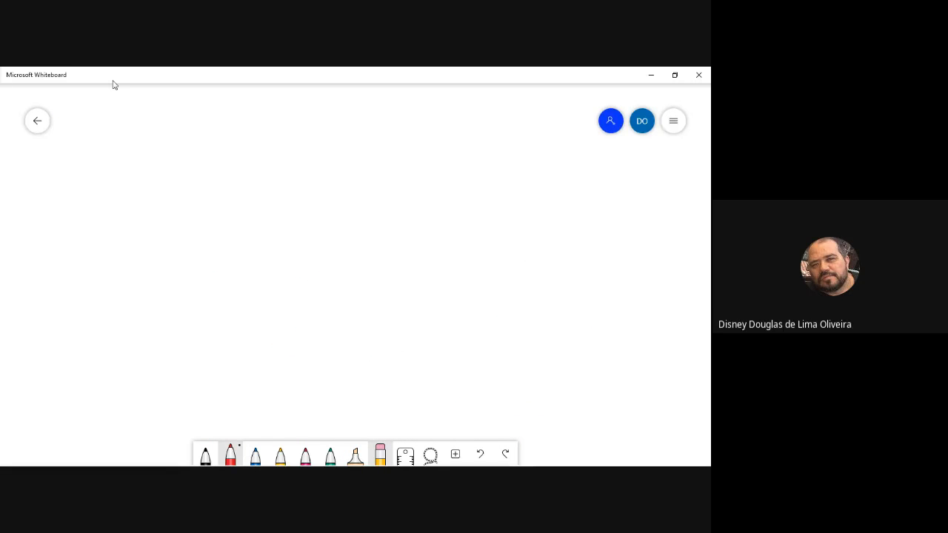
Handwrite in red the parameters "a, b, c" and, below them, the expression e^(a(x+b)) + c
mouse_move(87, 109)
mouse_down()
mouse_move(79, 114)
mouse_move(88, 109)
mouse_move(103, 123)
mouse_up()
mouse_move(119, 104)
mouse_down()
mouse_move(120, 119)
mouse_move(130, 120)
mouse_up()
drag(153, 105, 148, 117)
mouse_move(146, 175)
mouse_down()
mouse_move(161, 184)
mouse_move(167, 158)
mouse_move(182, 152)
mouse_up()
mouse_move(173, 147)
mouse_down()
mouse_move(174, 162)
mouse_move(198, 158)
mouse_move(219, 189)
mouse_up()
drag(212, 182, 247, 187)
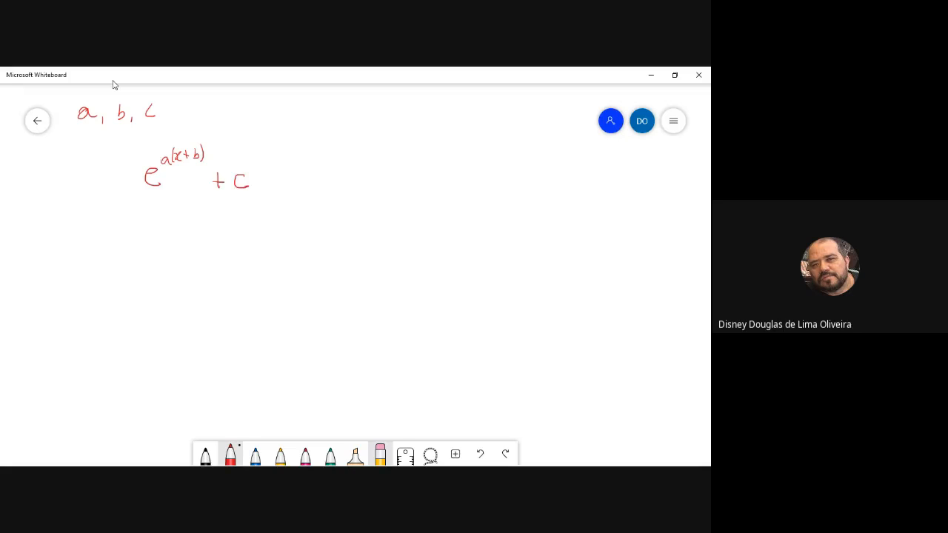
Add parameter d to the handwritten list and in front of e in the expression, and underline the four parameters
mouse_move(131, 178)
mouse_down()
mouse_move(124, 184)
mouse_move(133, 184)
mouse_up()
mouse_move(176, 106)
mouse_down()
mouse_move(171, 116)
mouse_move(180, 116)
mouse_up()
drag(78, 129, 184, 123)
Handwrite the expression a e^(b(x+c)) + d below the earlier one and erase the earlier expression
mouse_move(127, 222)
mouse_down()
mouse_move(139, 233)
mouse_move(160, 229)
mouse_move(162, 212)
mouse_move(209, 206)
mouse_move(225, 226)
mouse_up()
mouse_move(219, 221)
mouse_down()
mouse_move(218, 235)
mouse_move(238, 223)
mouse_up()
drag(243, 214, 243, 232)
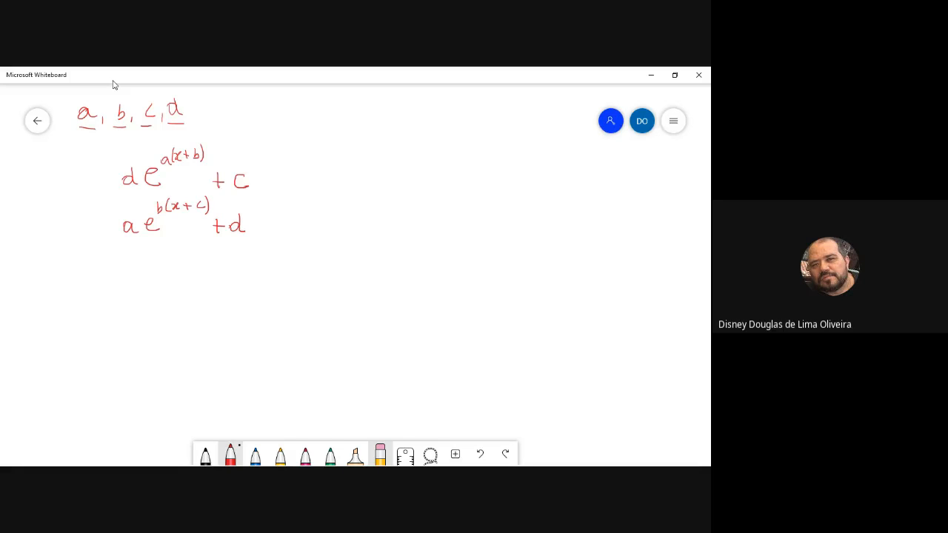
mouse_move(245, 180)
mouse_down()
mouse_move(188, 156)
mouse_move(128, 178)
mouse_move(208, 152)
mouse_up()
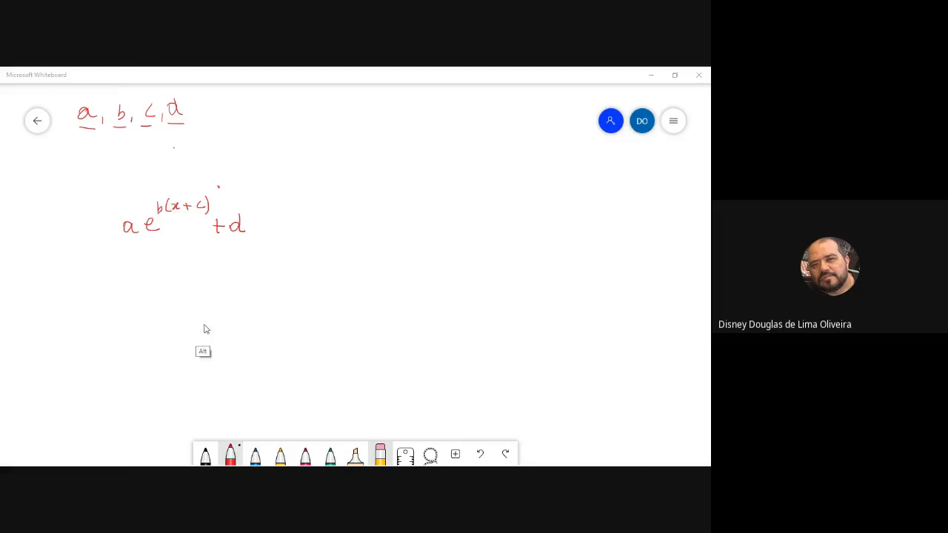
Switch back to GeoGebra Classic 5 and set the interface font size to 24 pt
key(alt+Tab)
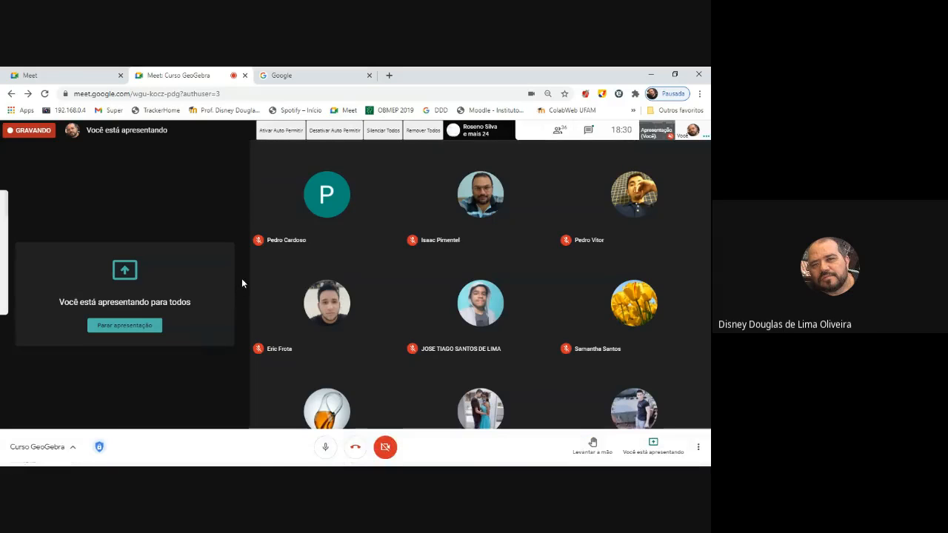
key(alt+Tab)
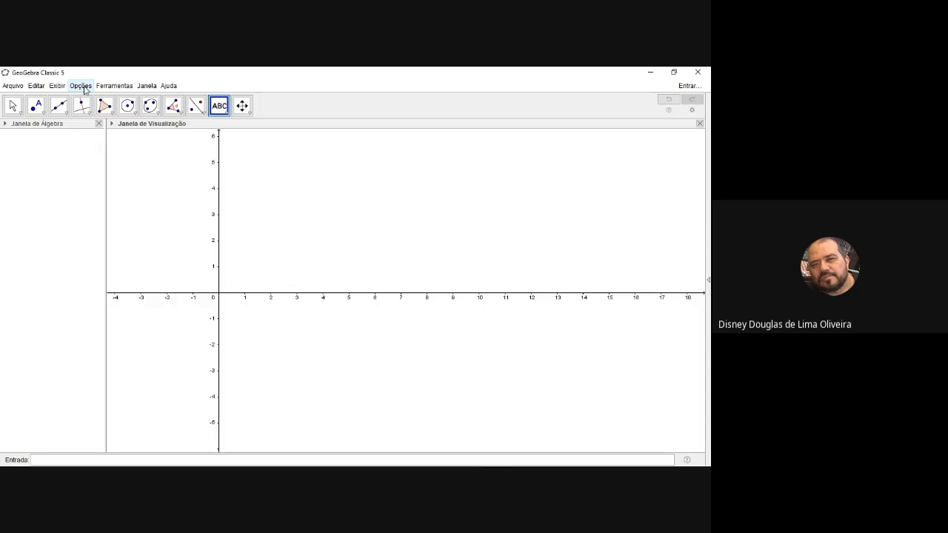
click(83, 88)
mouse_move(107, 133)
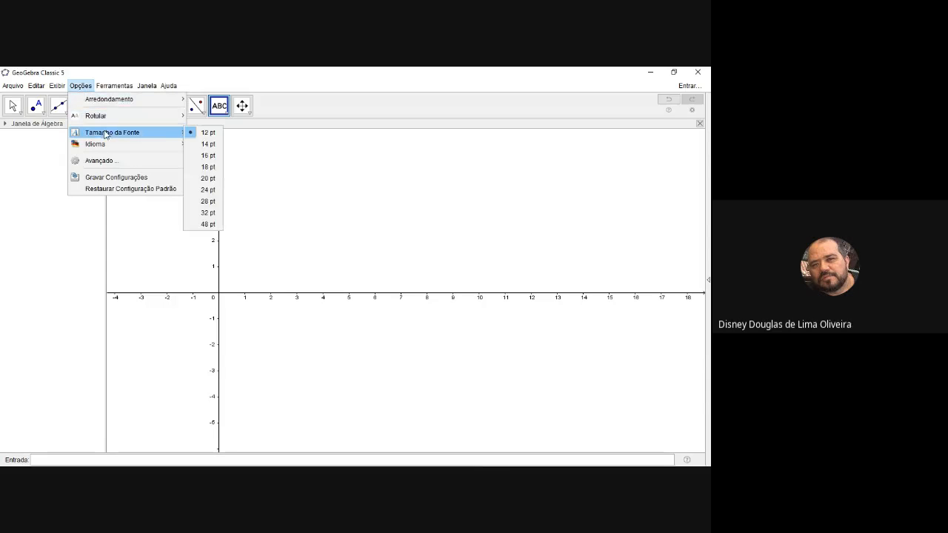
click(211, 190)
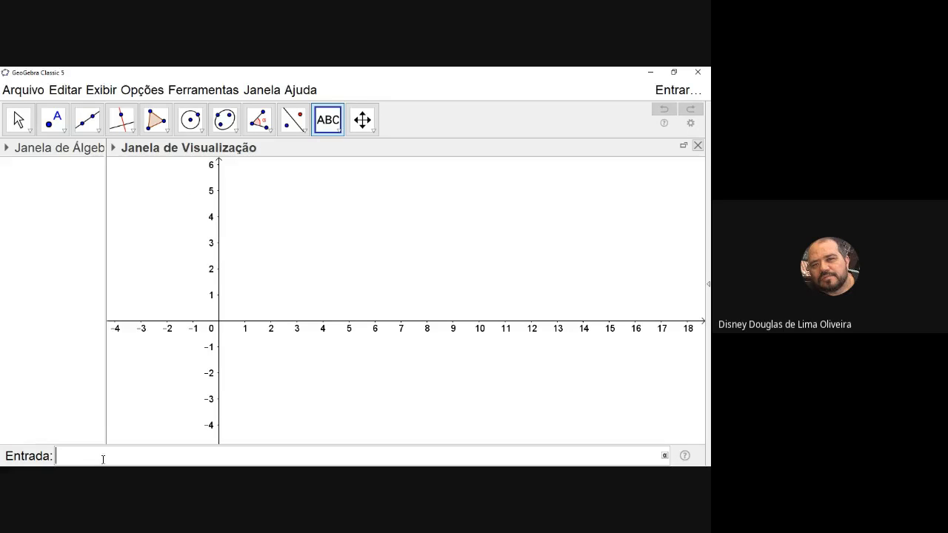
Enter the function a*e^(b*(x+c))+d and create sliders for a, b, c and d
text(e)
key(BackSpace)
text(a*e)
text(^()
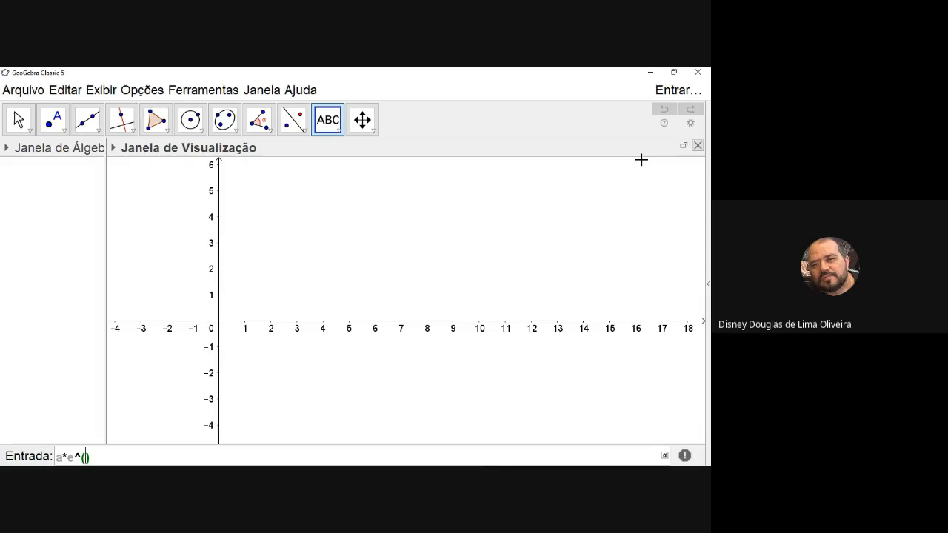
text(b*)
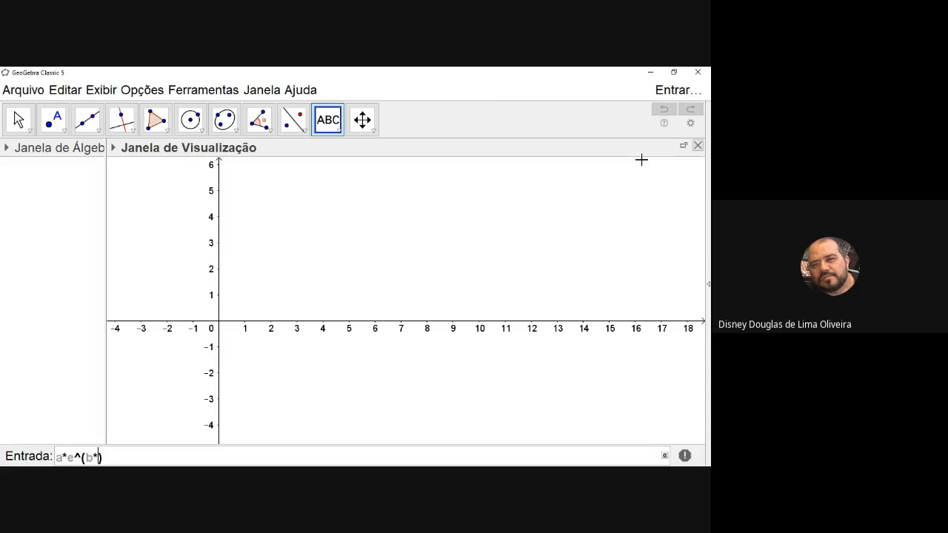
text((x+c)
key(Right)
key(Right)
text(+d)
key(Return)
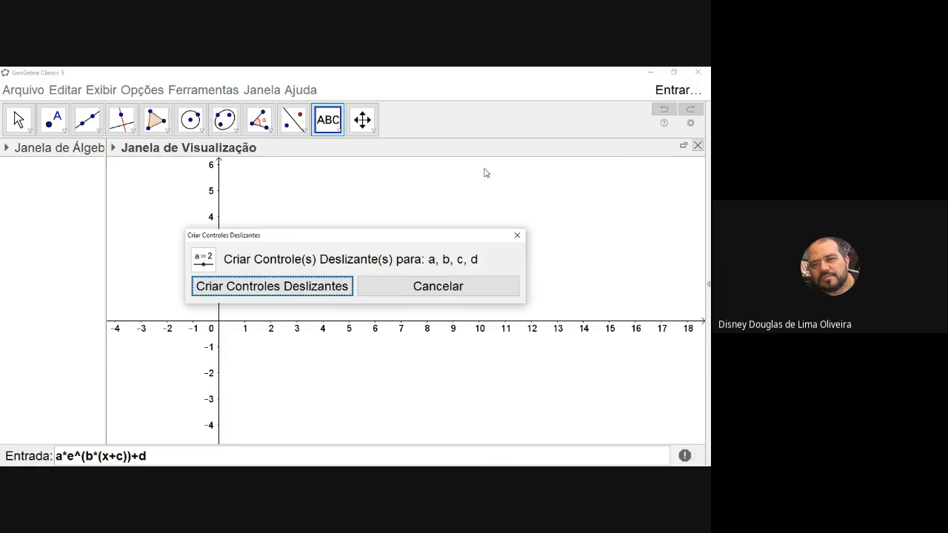
click(271, 295)
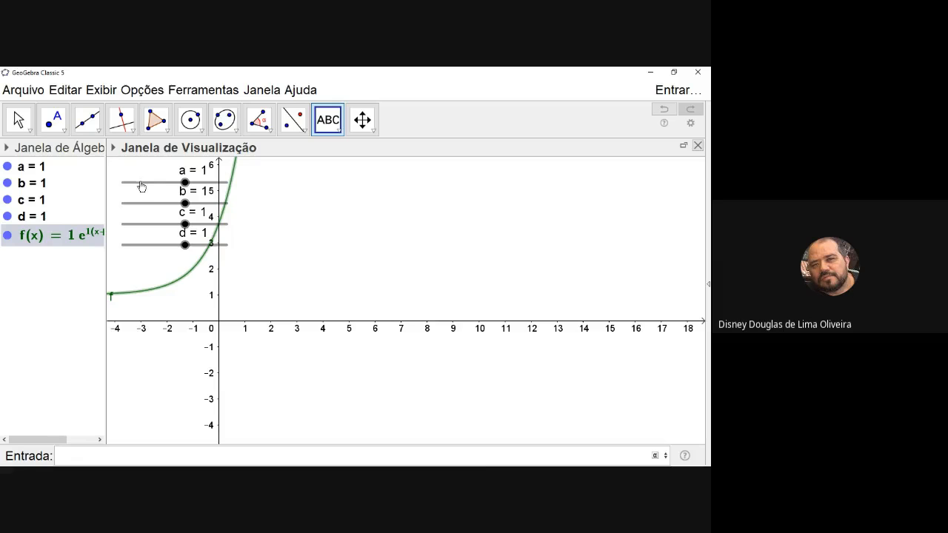
Move the a, b, c and d sliders away from the curve into an aligned stack at the graph's upper right
key(Escape)
drag(142, 186, 557, 186)
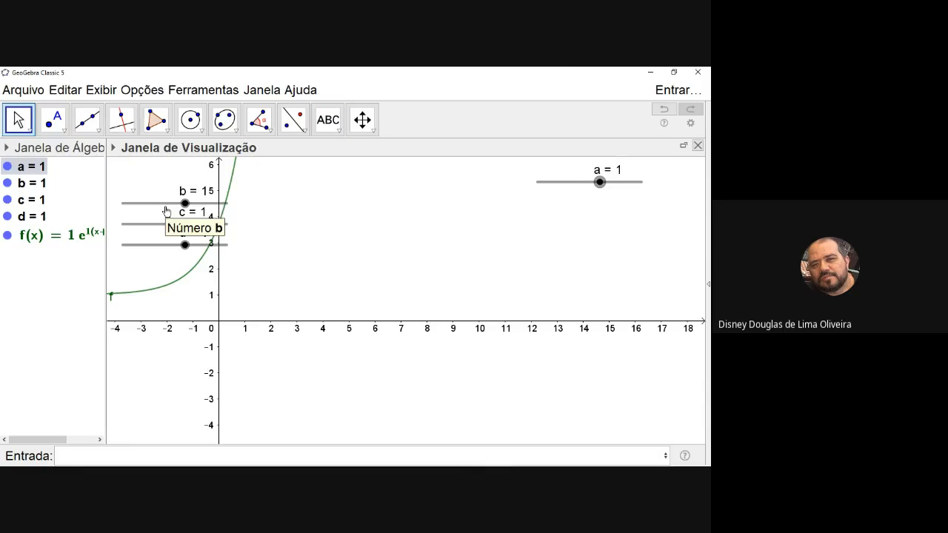
drag(168, 208, 584, 215)
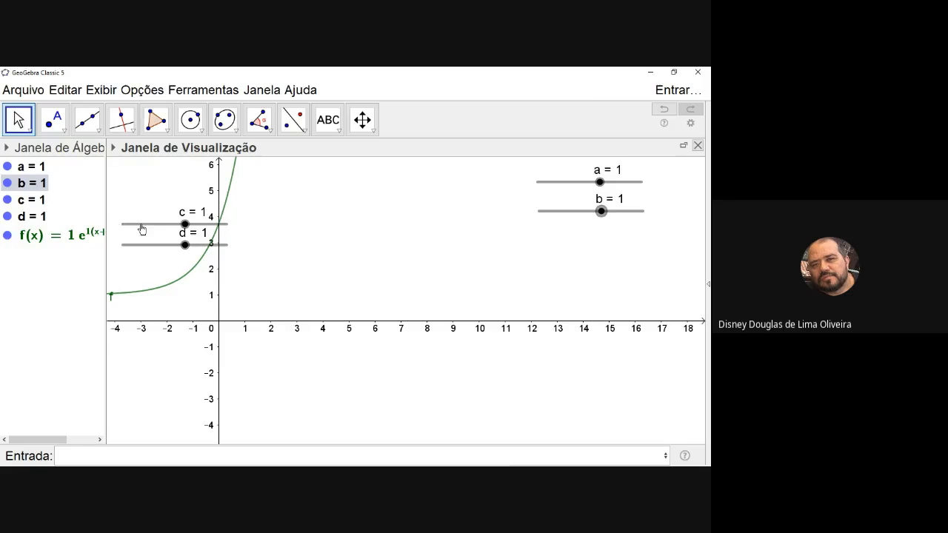
drag(142, 229, 563, 252)
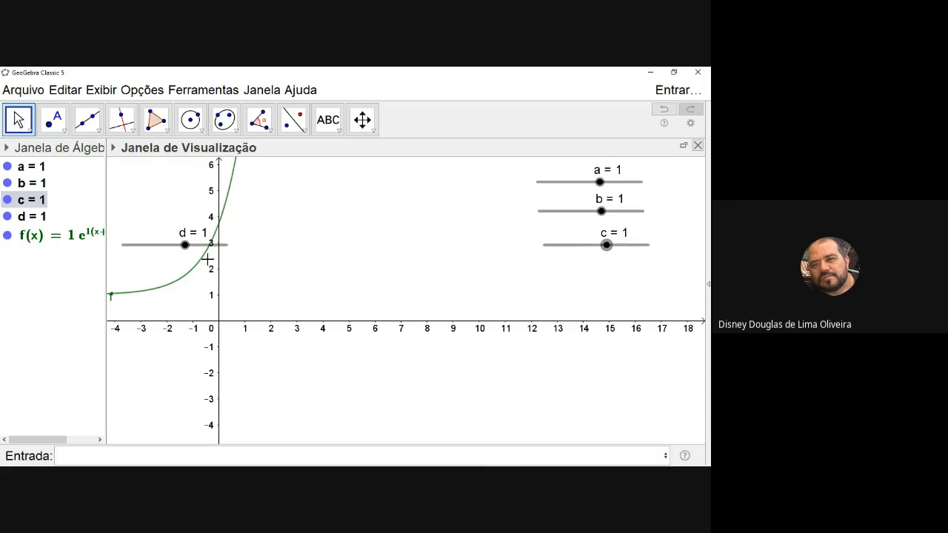
drag(136, 245, 563, 281)
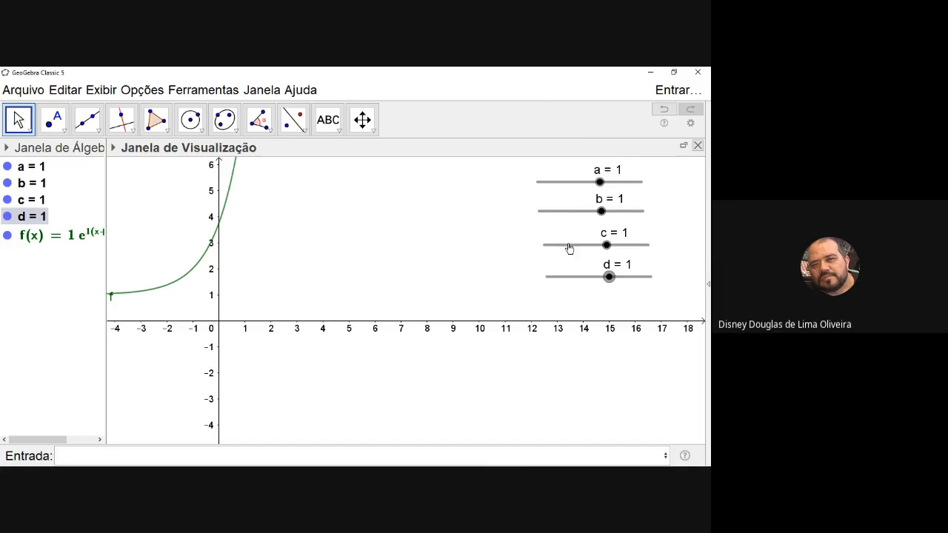
click(569, 249)
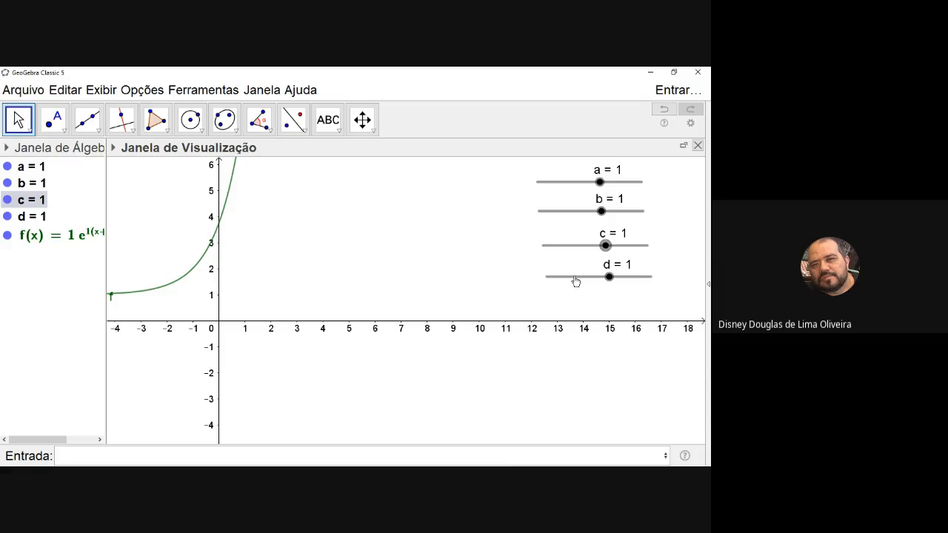
click(575, 281)
drag(574, 281, 573, 282)
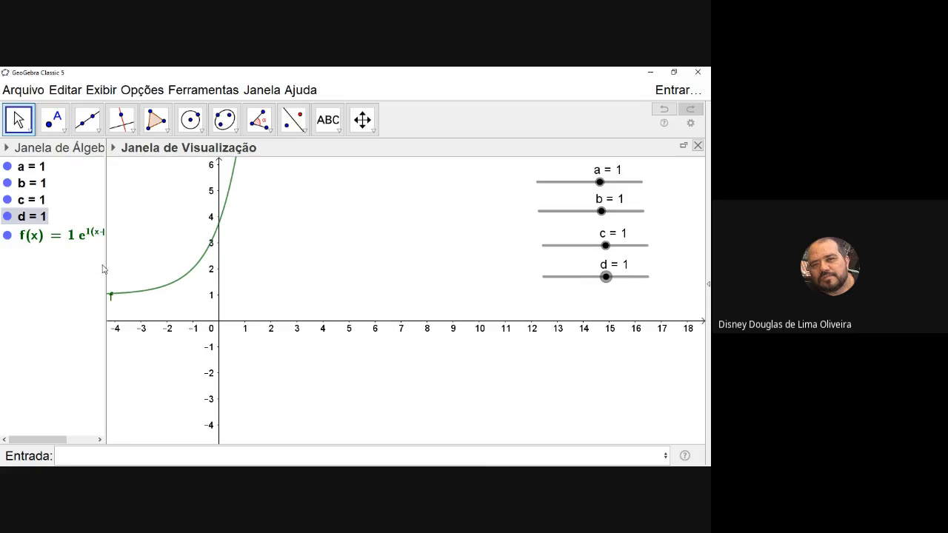
Widen the Algebra view to show the whole function, and set sliders c and d to 0
drag(106, 269, 150, 270)
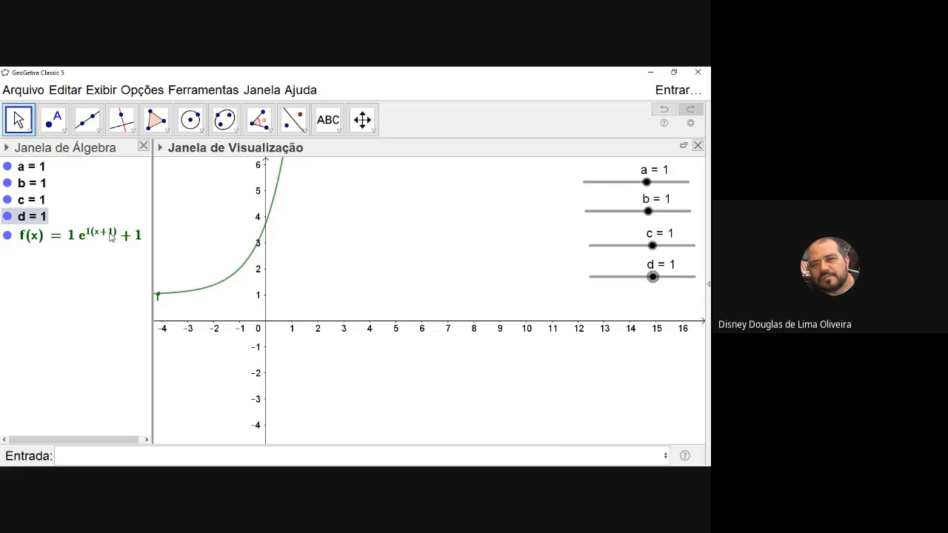
mouse_move(109, 237)
drag(653, 247, 641, 274)
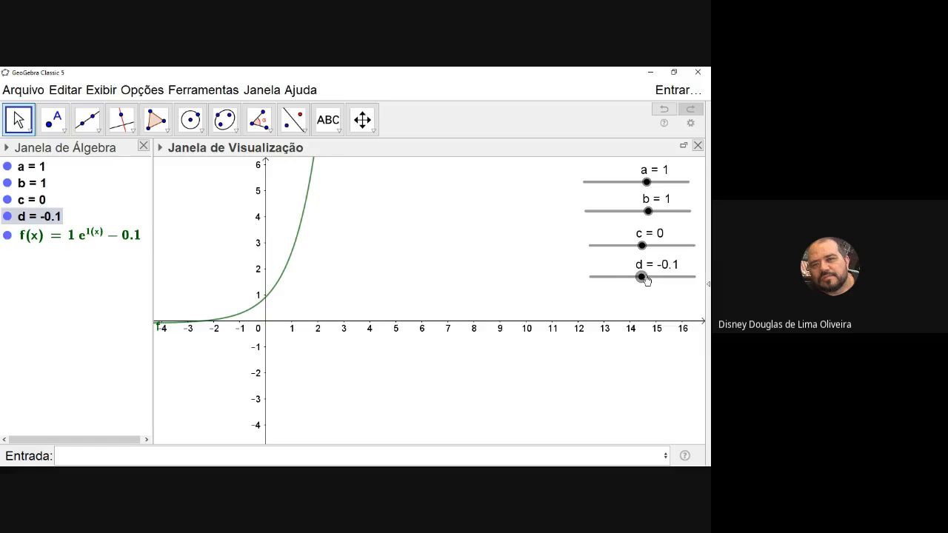
drag(644, 277, 644, 278)
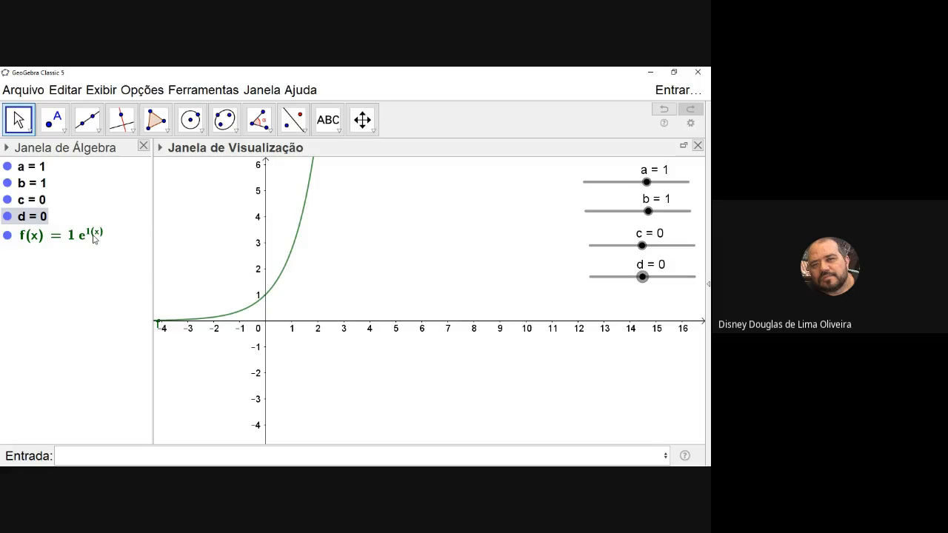
Recolor the curve of function f red and set its line thickness to 9
right_click(296, 246)
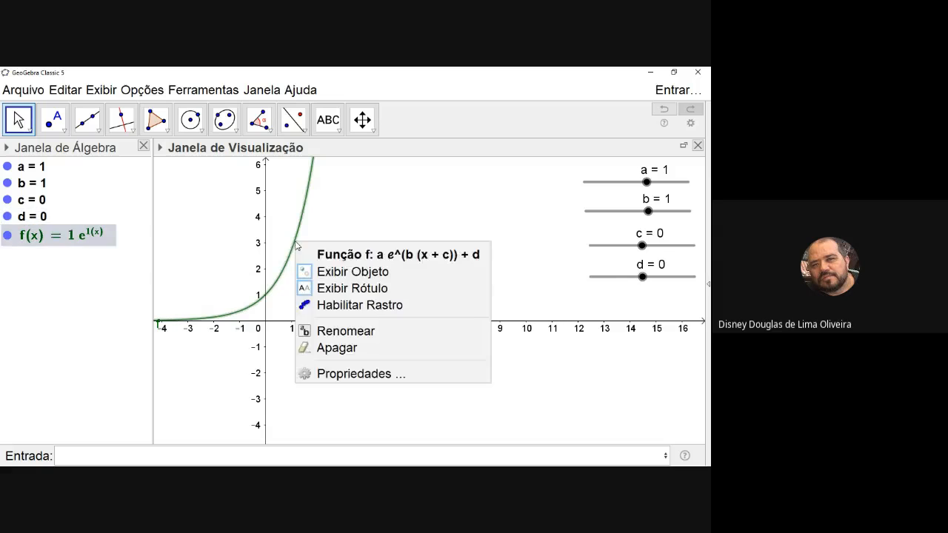
click(369, 371)
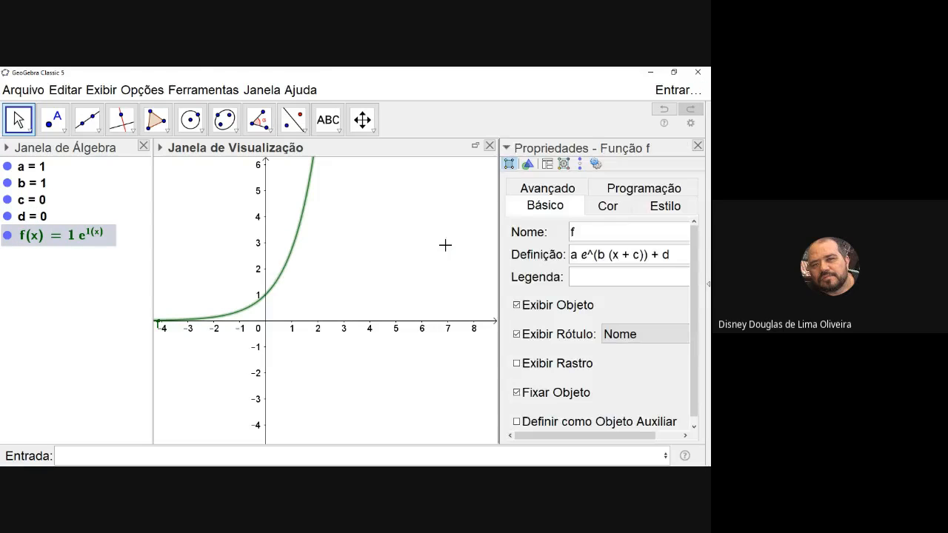
click(608, 207)
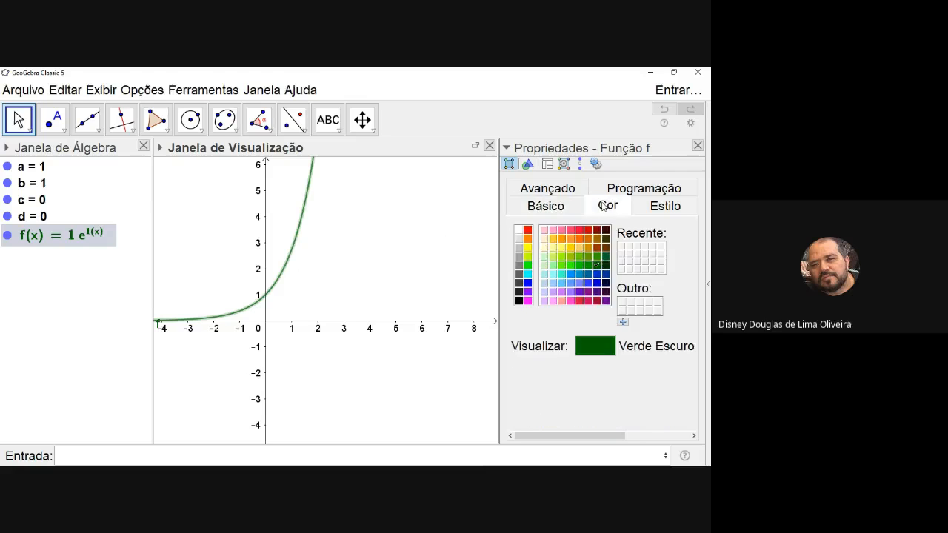
click(528, 231)
click(635, 210)
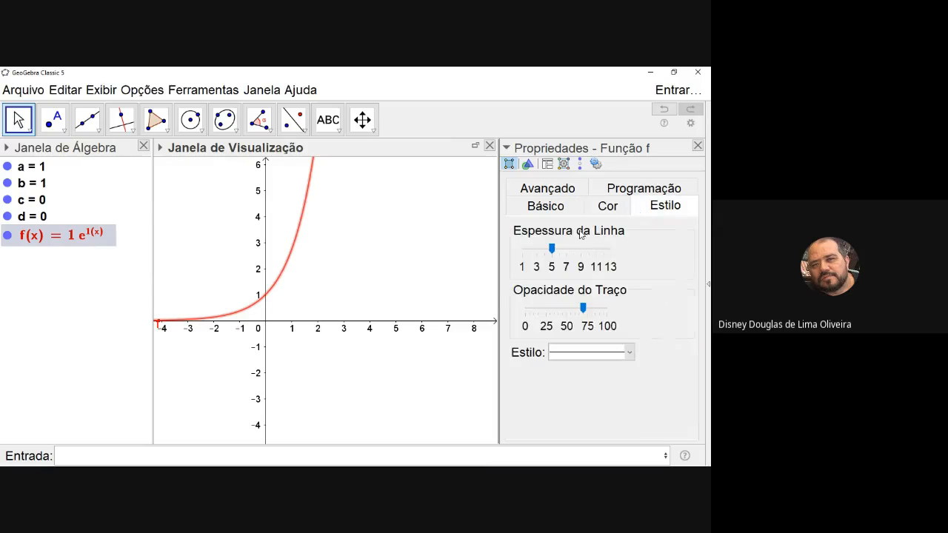
drag(553, 250, 581, 251)
click(698, 146)
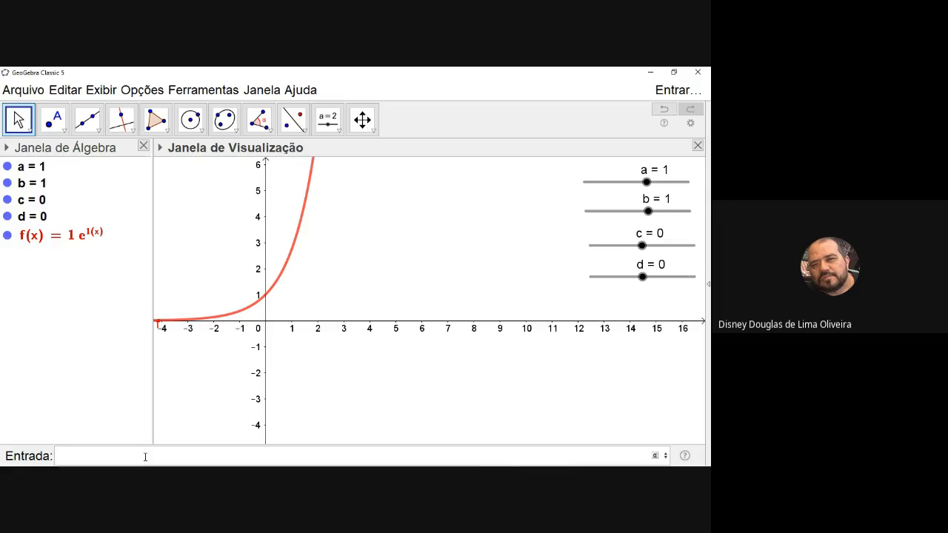
Enter the reference function e^x as a second graph
click(145, 457)
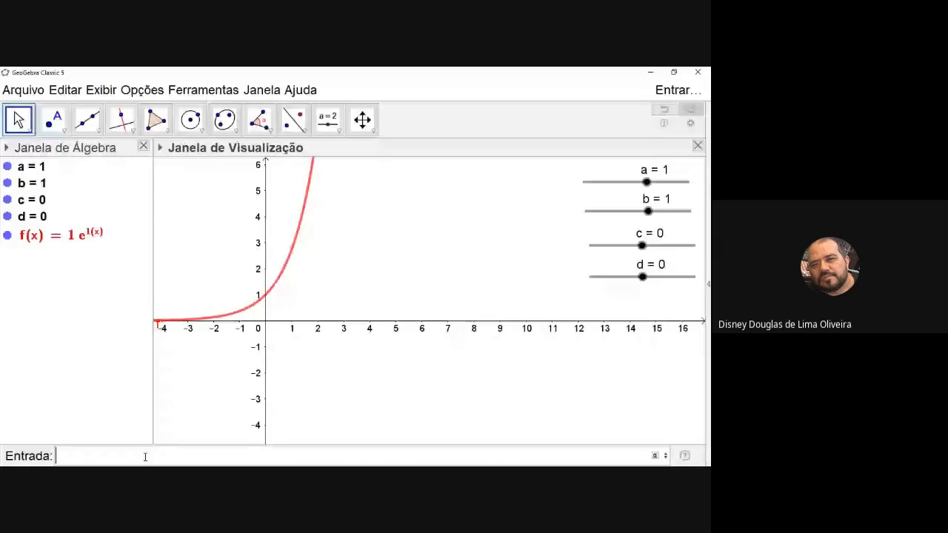
text(a*)
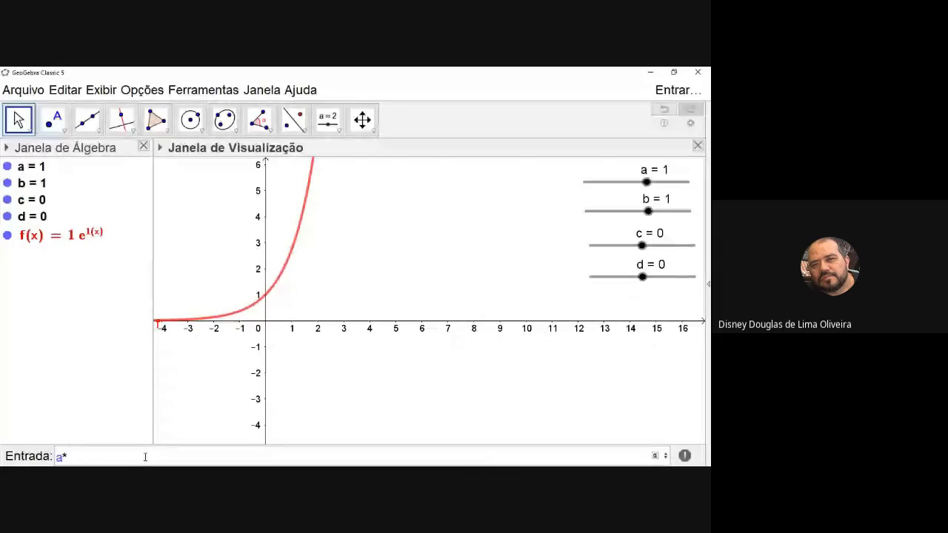
key(BackSpace)
key(BackSpace)
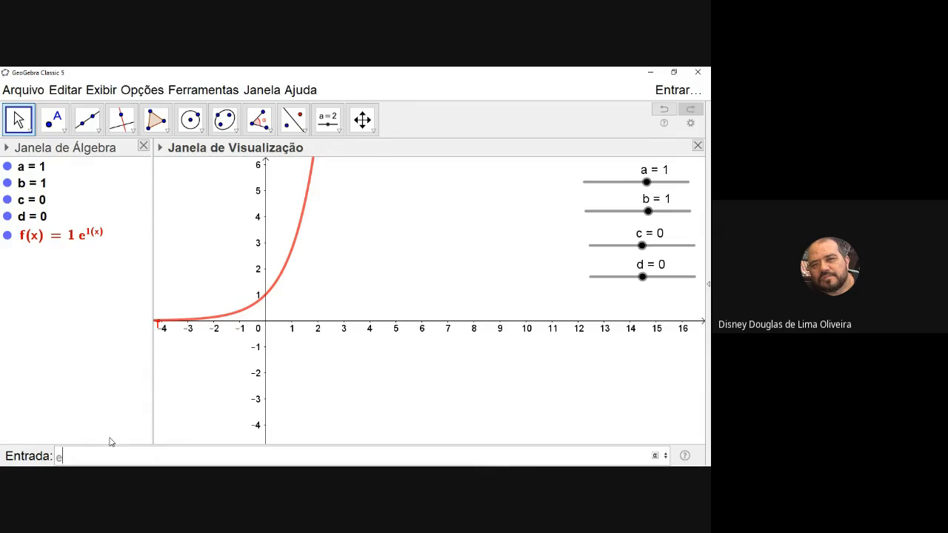
text(^x)
key(Return)
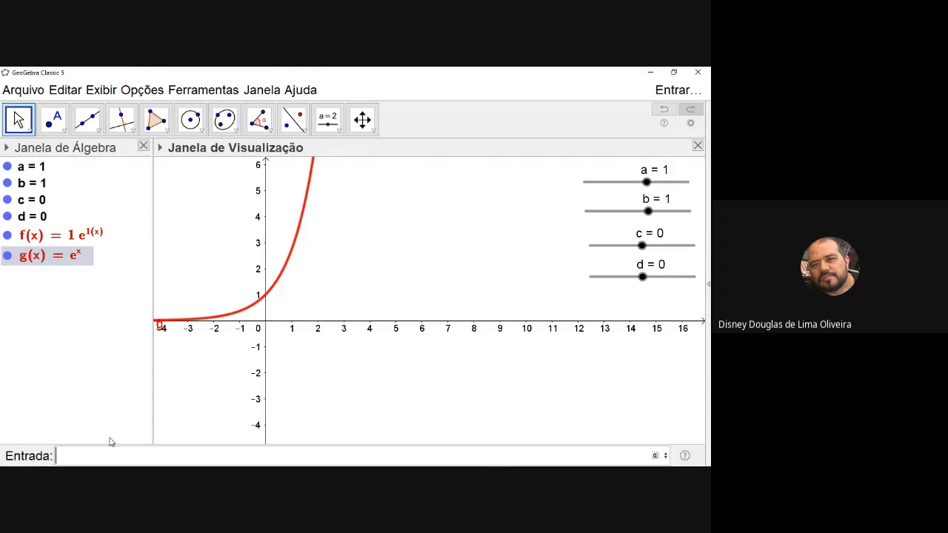
Recolor function g green and close its properties
right_click(85, 261)
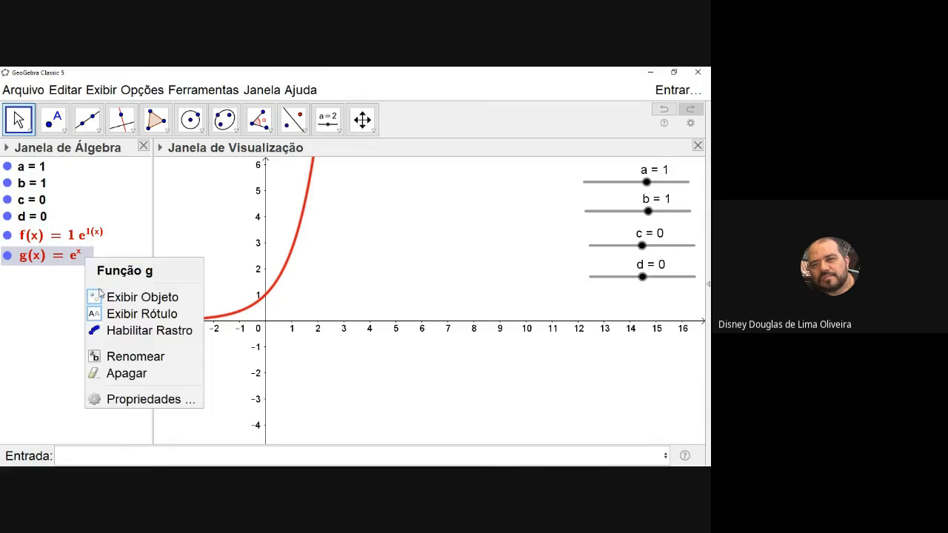
click(147, 400)
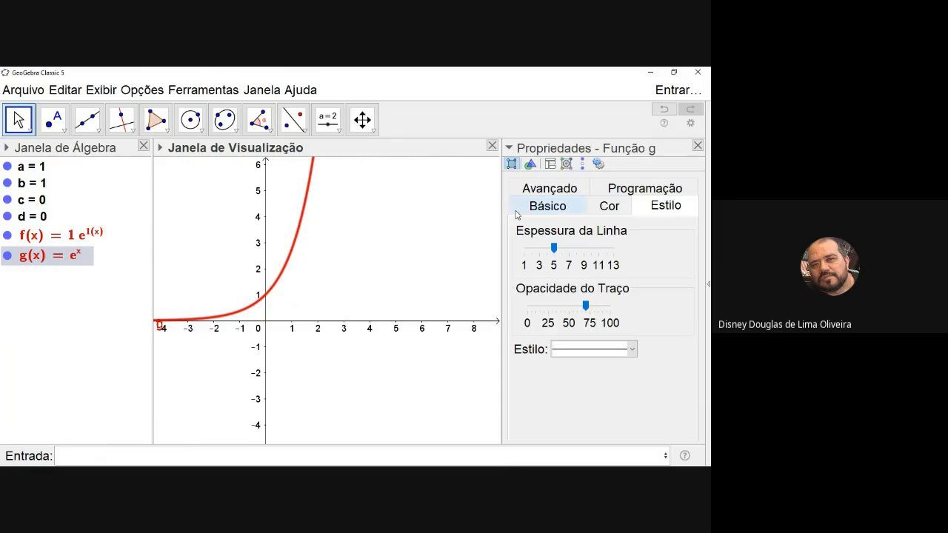
click(609, 205)
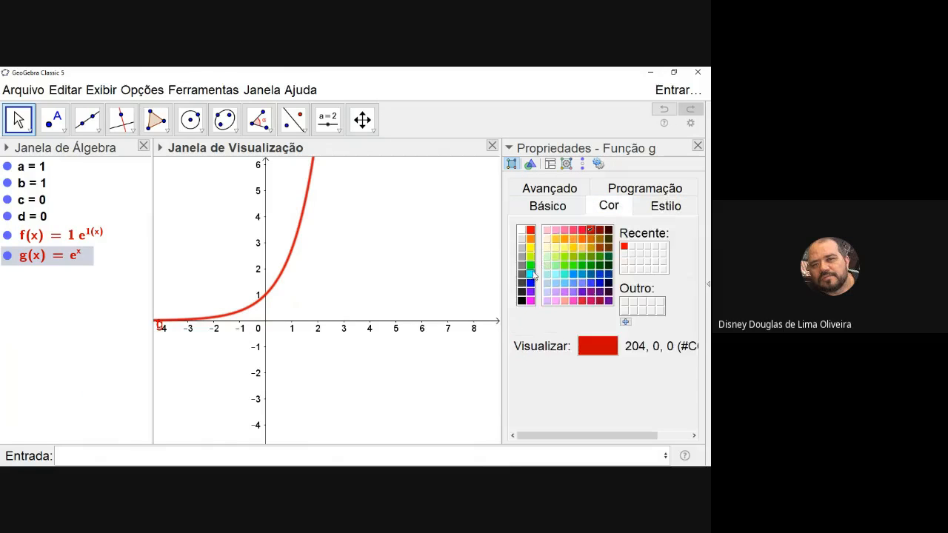
click(530, 265)
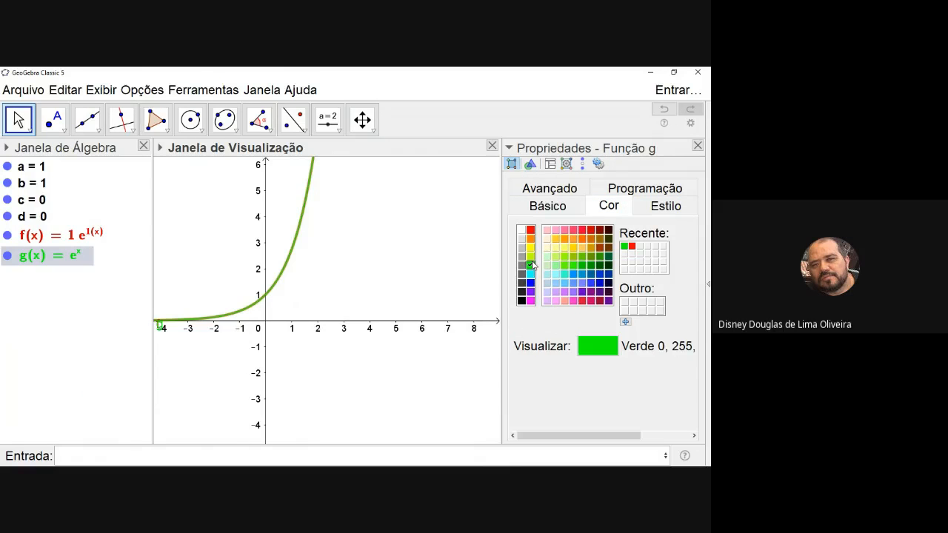
click(425, 415)
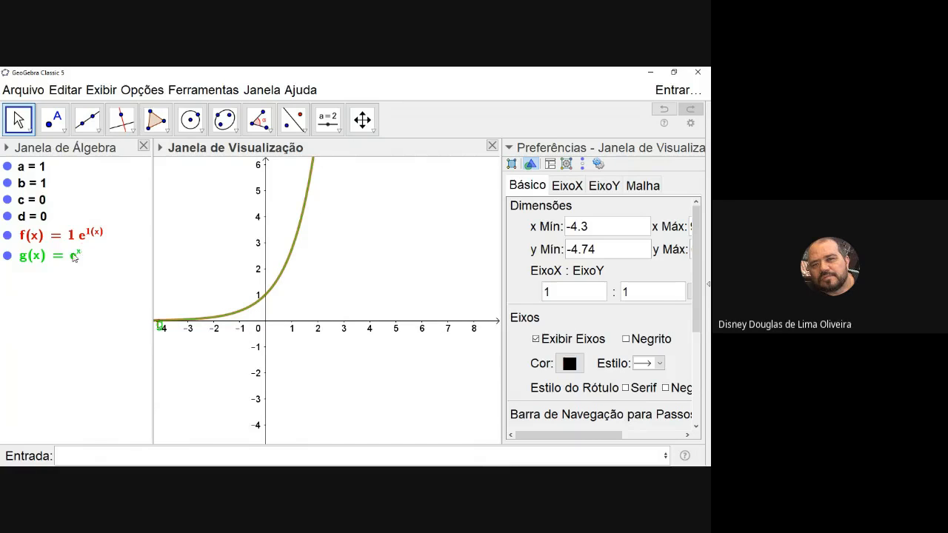
click(697, 146)
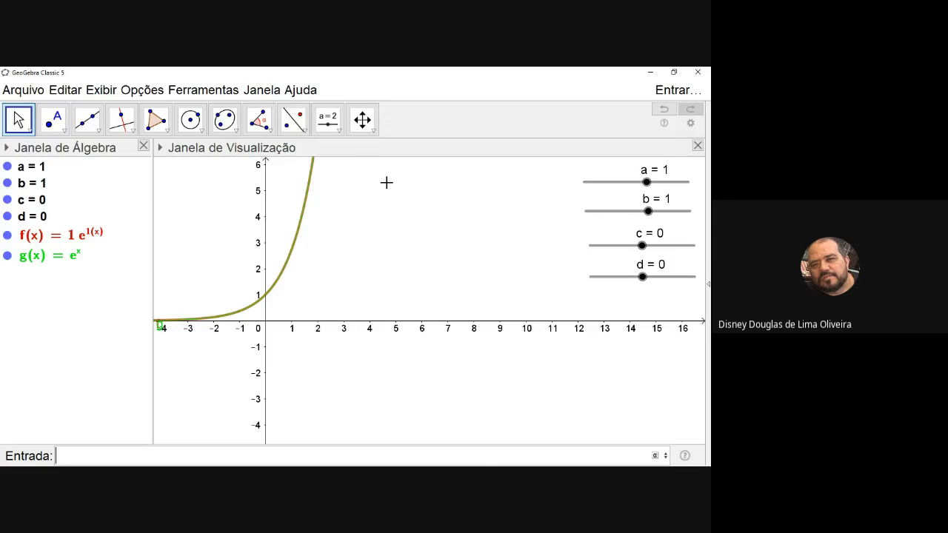
Vary slider a through −0.5 and −1 to observe the red curve against e^x, and return it to 1
click(646, 183)
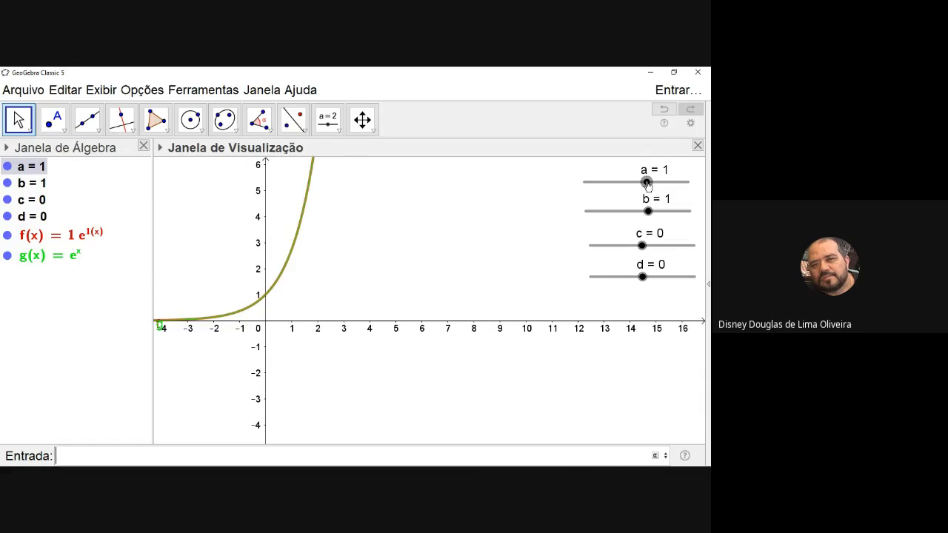
mouse_move(647, 183)
mouse_down()
mouse_move(690, 173)
mouse_move(632, 192)
mouse_up()
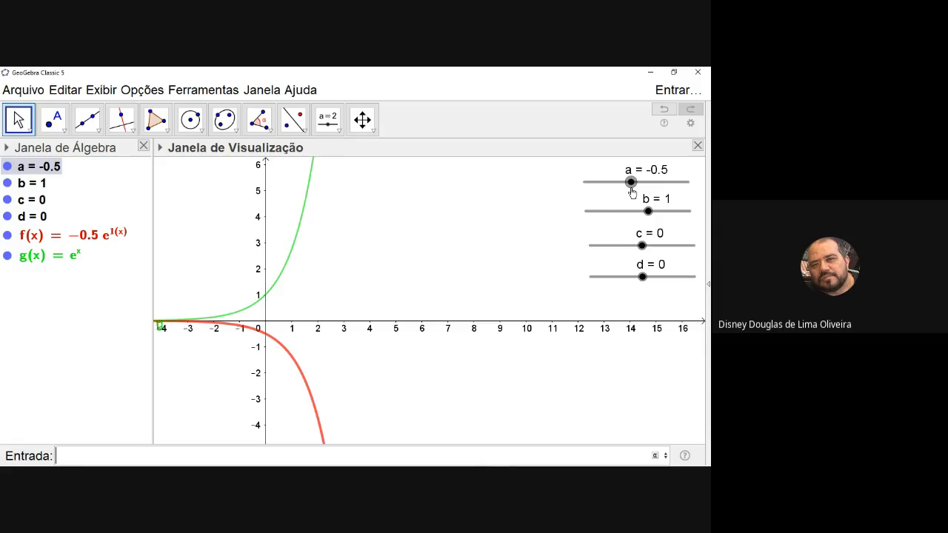
drag(632, 192, 627, 191)
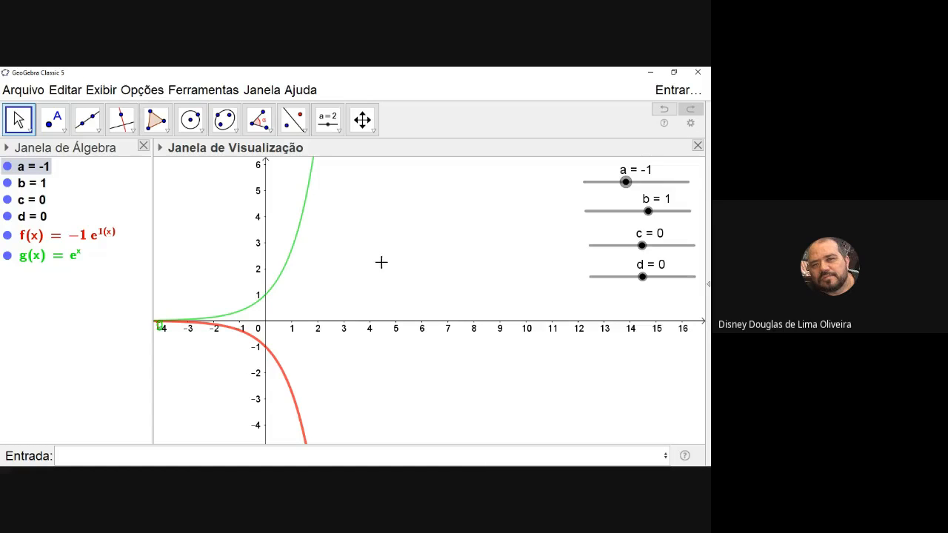
mouse_move(370, 464)
drag(626, 185, 647, 190)
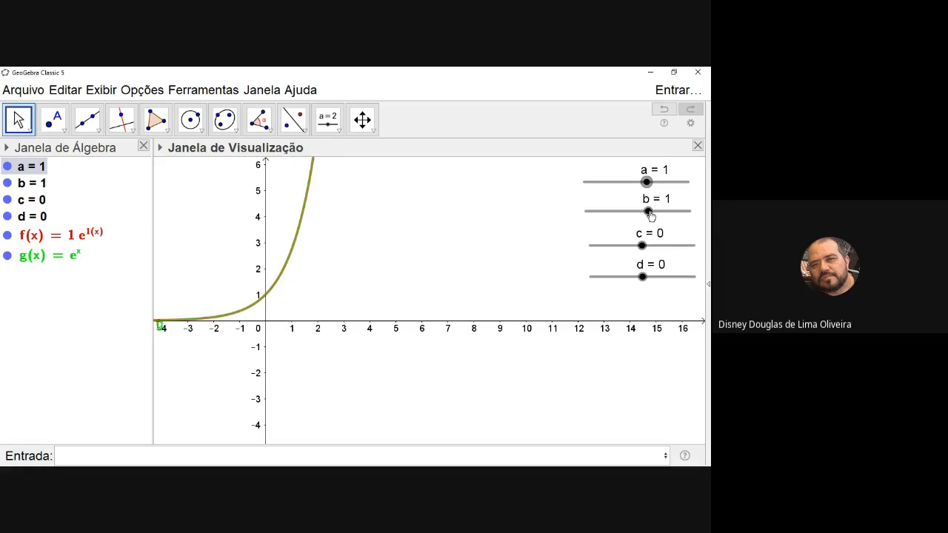
Vary slider b through 2.2, 1.8, −1 and 0 to compare function f with e^x, ending at 0.7
drag(649, 213, 660, 212)
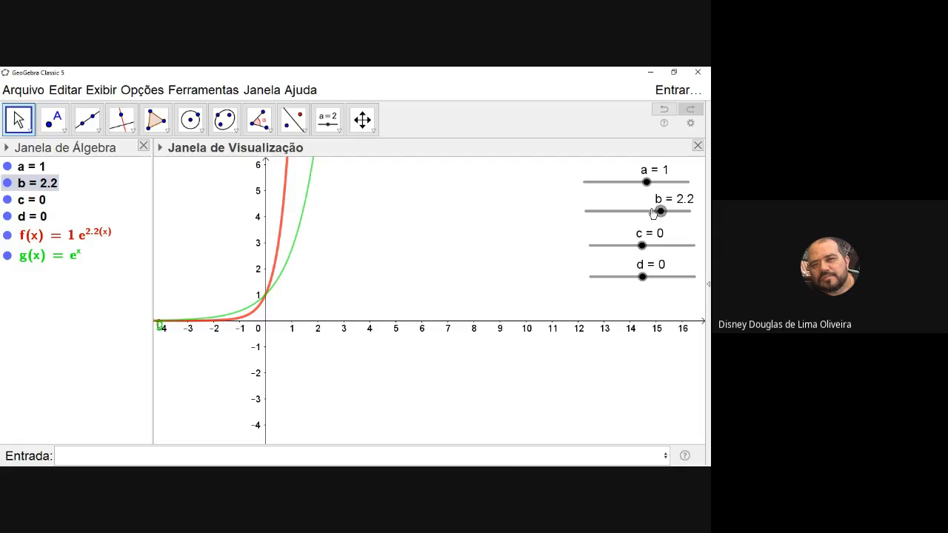
mouse_move(654, 213)
mouse_down()
mouse_move(682, 211)
mouse_move(649, 219)
mouse_move(649, 190)
mouse_move(694, 185)
mouse_move(650, 185)
mouse_move(645, 205)
mouse_move(657, 216)
mouse_up()
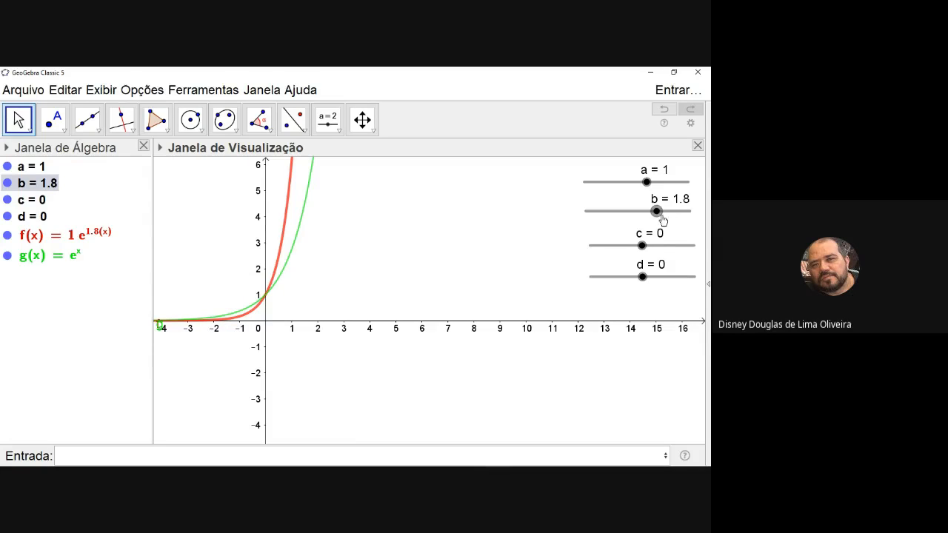
drag(659, 215, 628, 224)
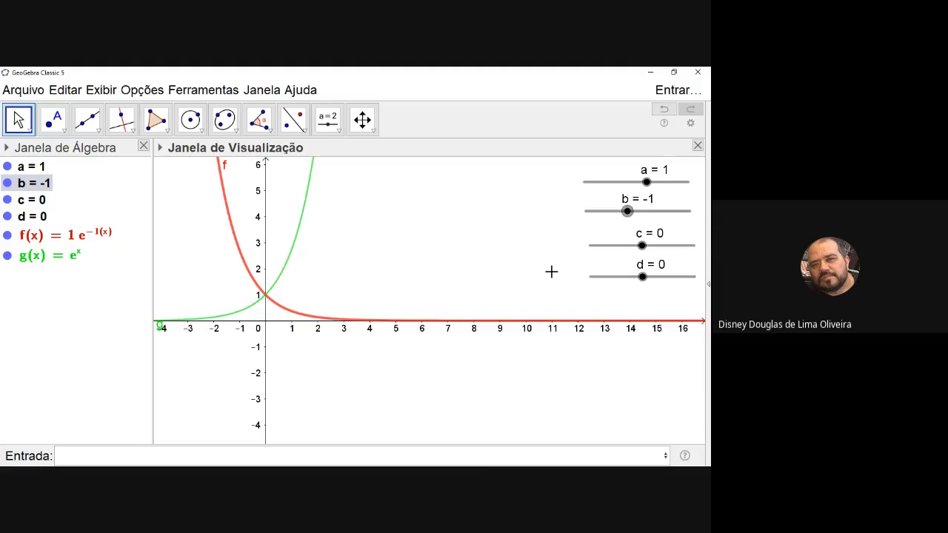
drag(627, 211, 638, 213)
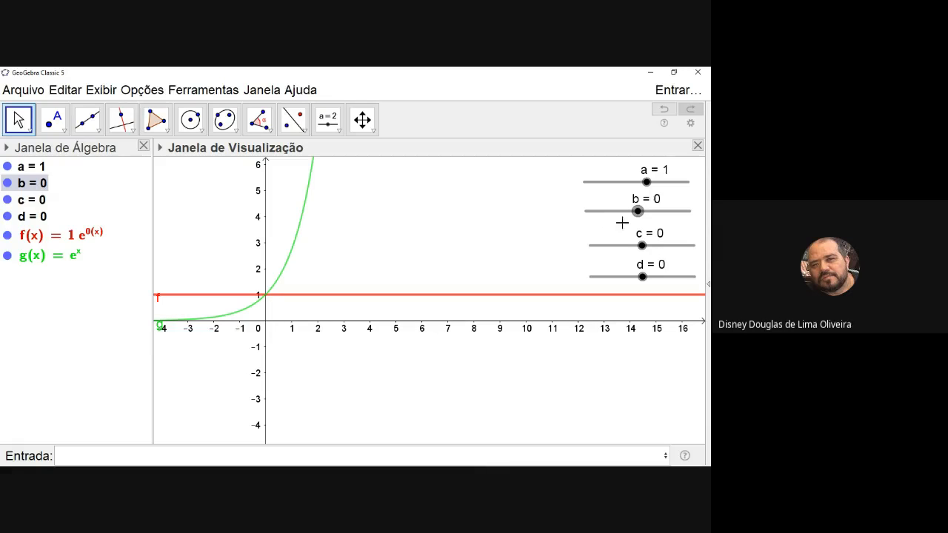
mouse_move(637, 211)
mouse_down()
mouse_move(657, 215)
mouse_move(641, 215)
mouse_move(643, 223)
mouse_move(645, 212)
mouse_up()
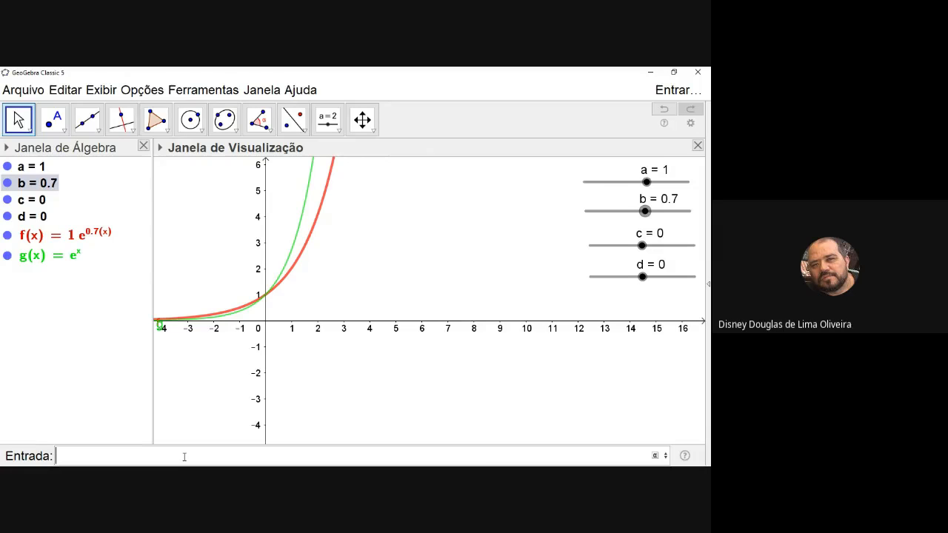
Enter the functions x^3 and (-x)^3 as two new graphs
text(x)
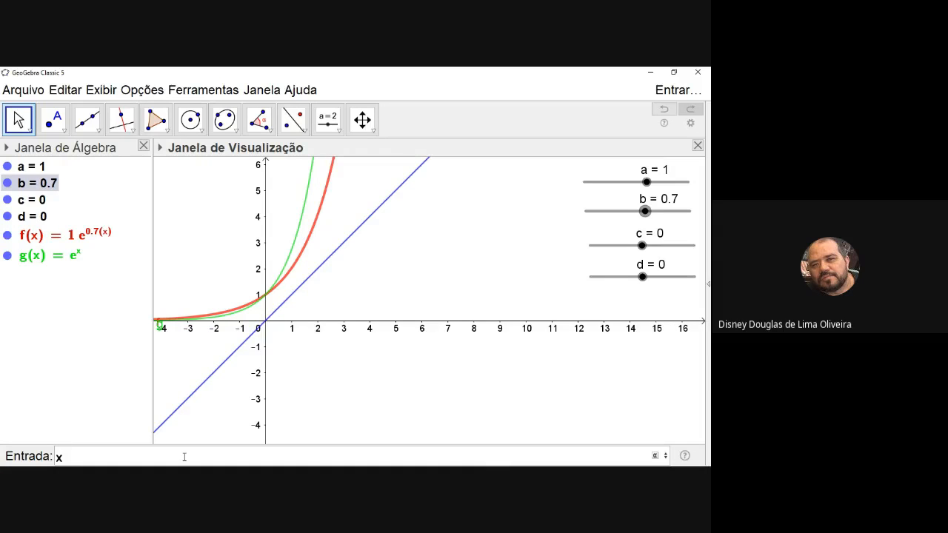
text(^3)
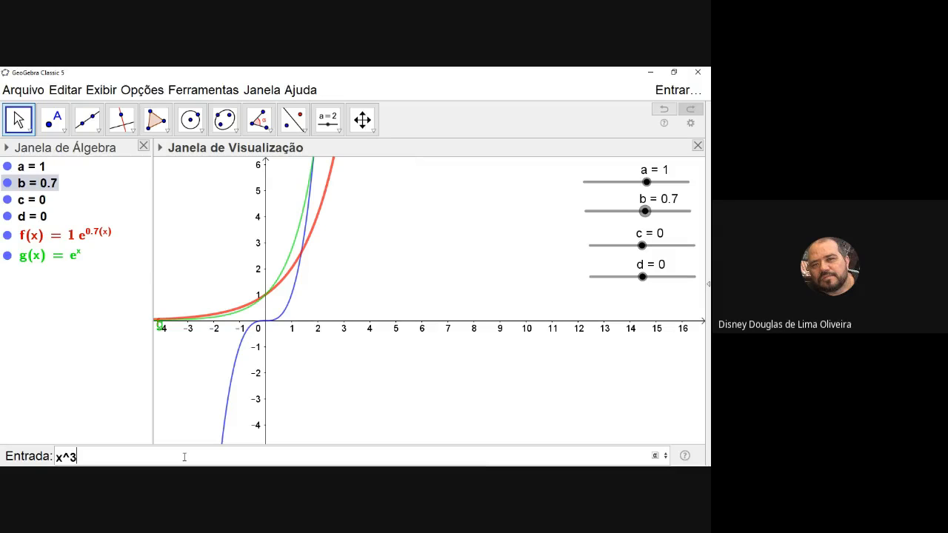
key(Return)
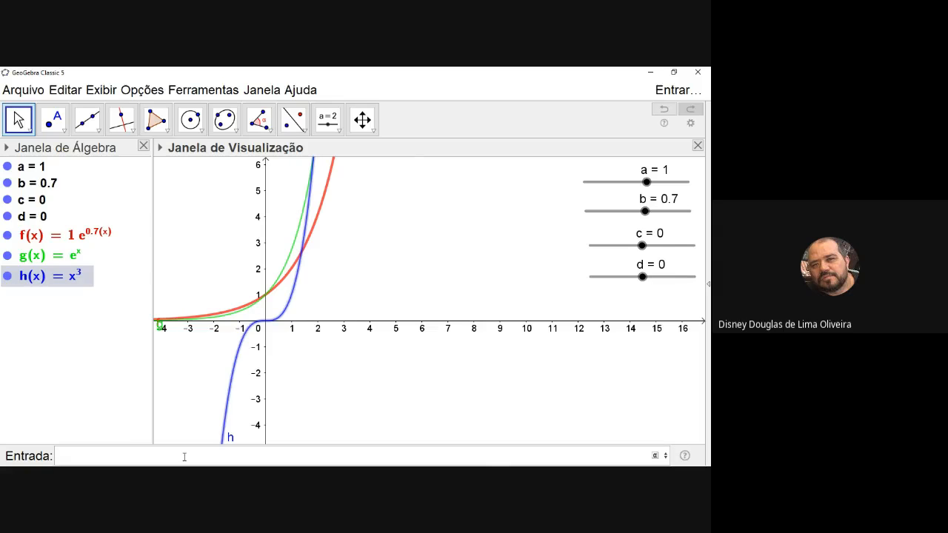
text((-)
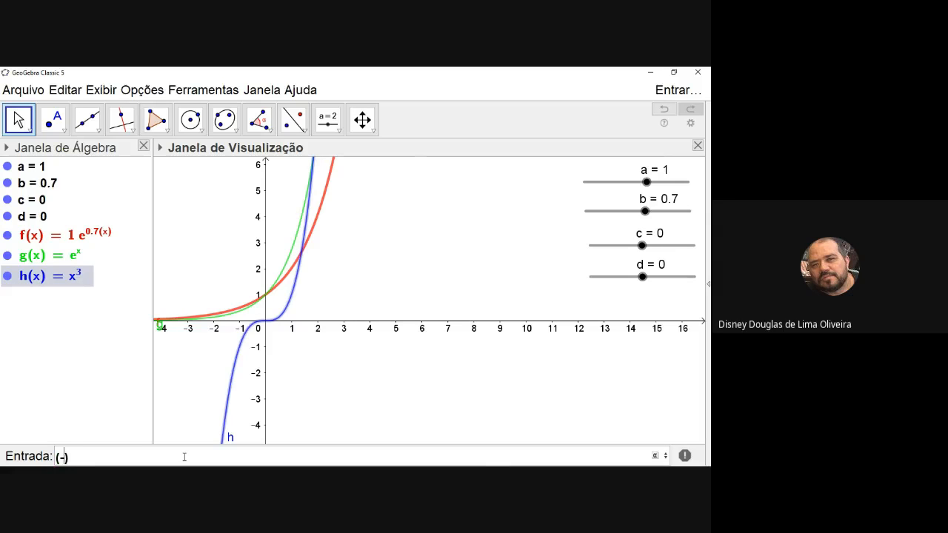
text(x)
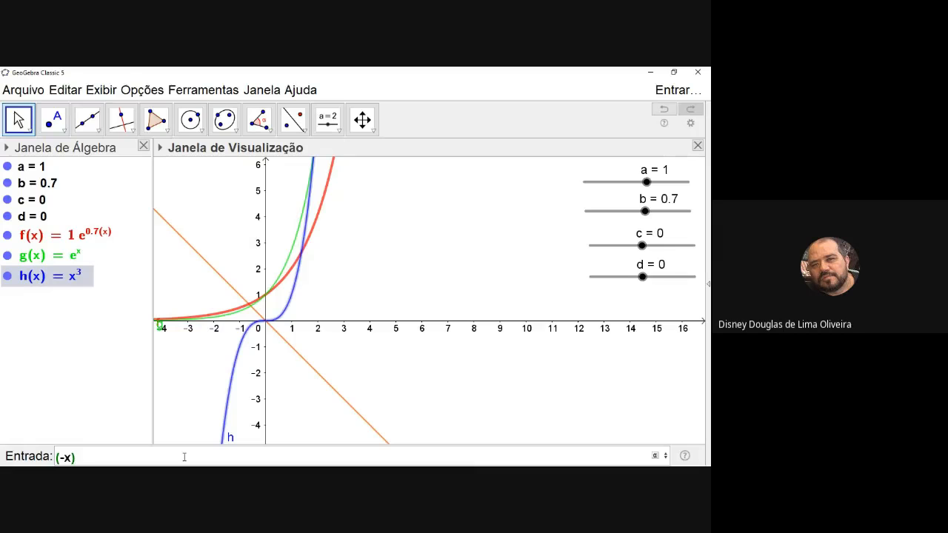
text()^3)
key(Return)
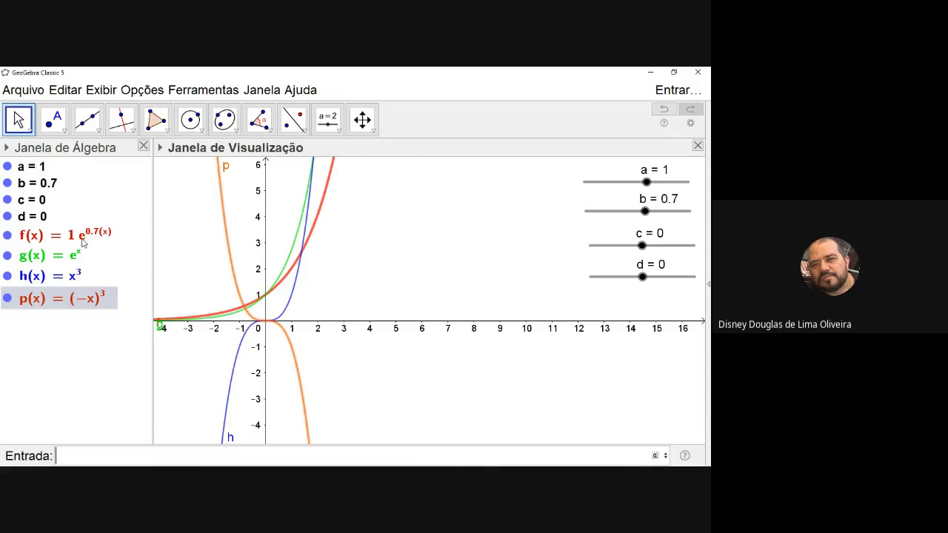
Hide the graphs of (-x)^3 and x^3
click(9, 300)
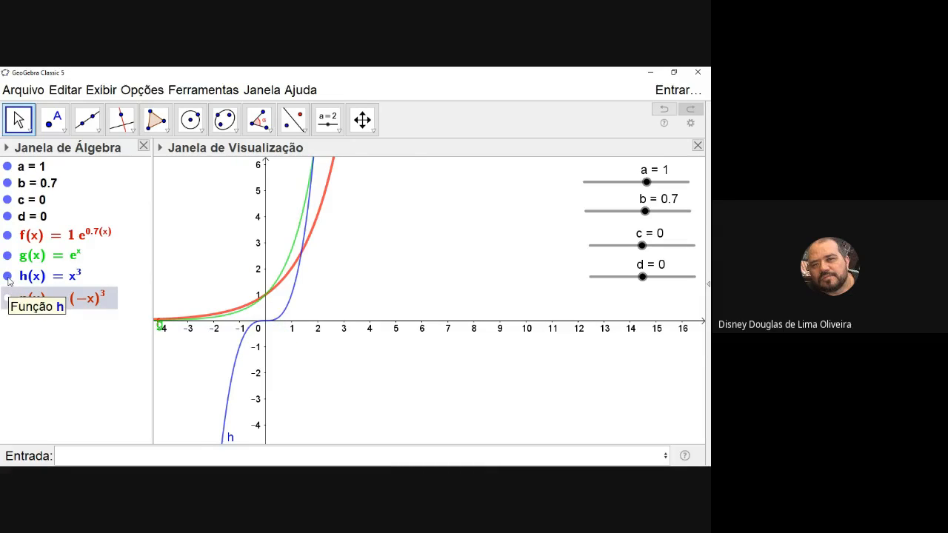
click(8, 277)
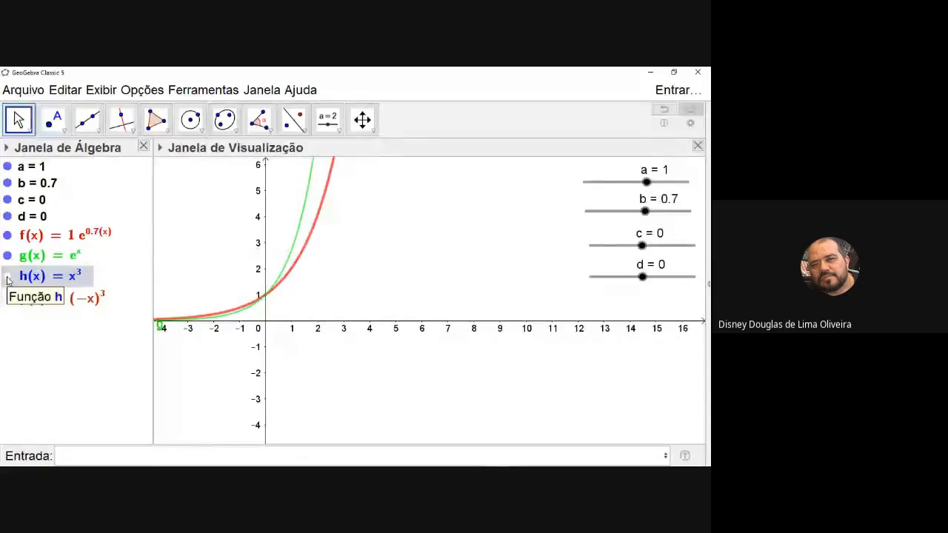
Check the Google Meet call, return to GeoGebra and set slider b to −1
key(alt+Tab)
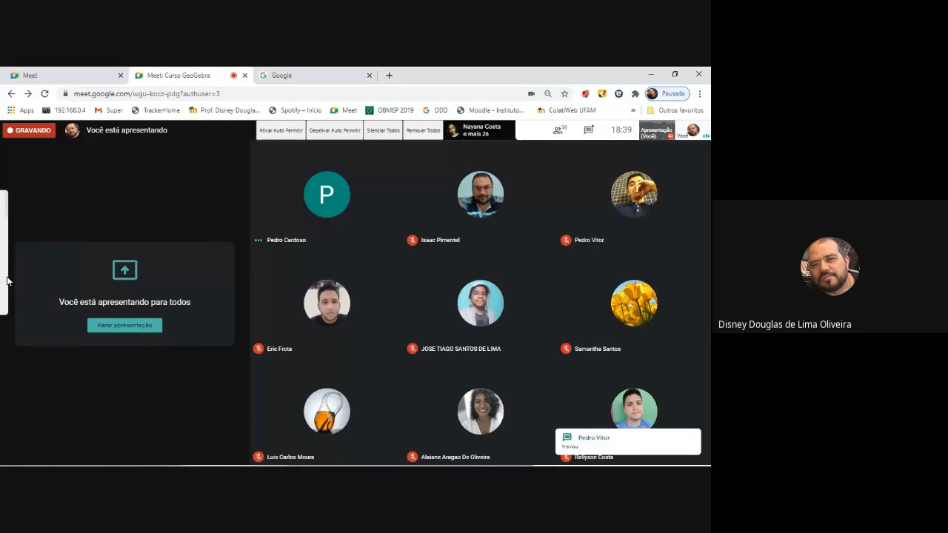
key(alt+Tab)
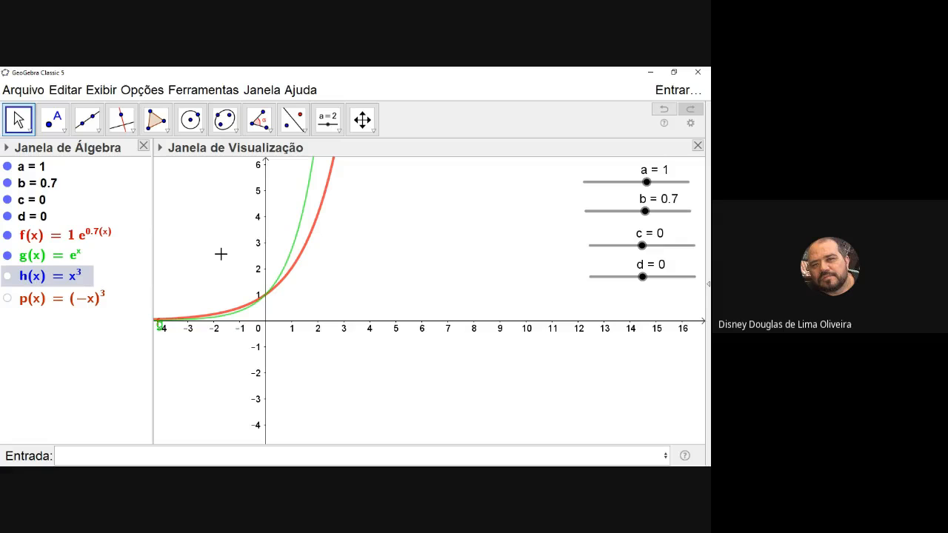
drag(646, 212, 628, 214)
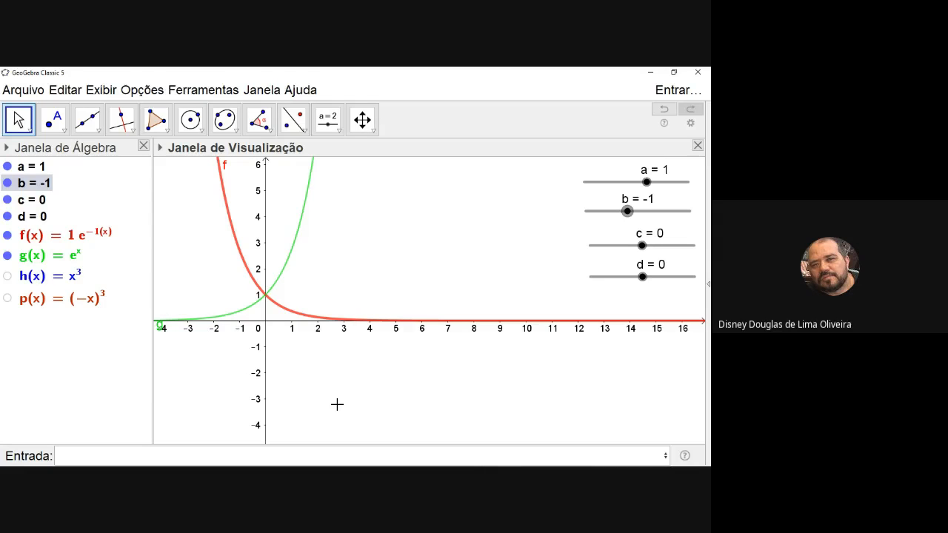
Switch to Microsoft Whiteboard and handwrite a^x, a ≥ 0 beside the existing formula in red
key(alt+Tab)
key(Tab)
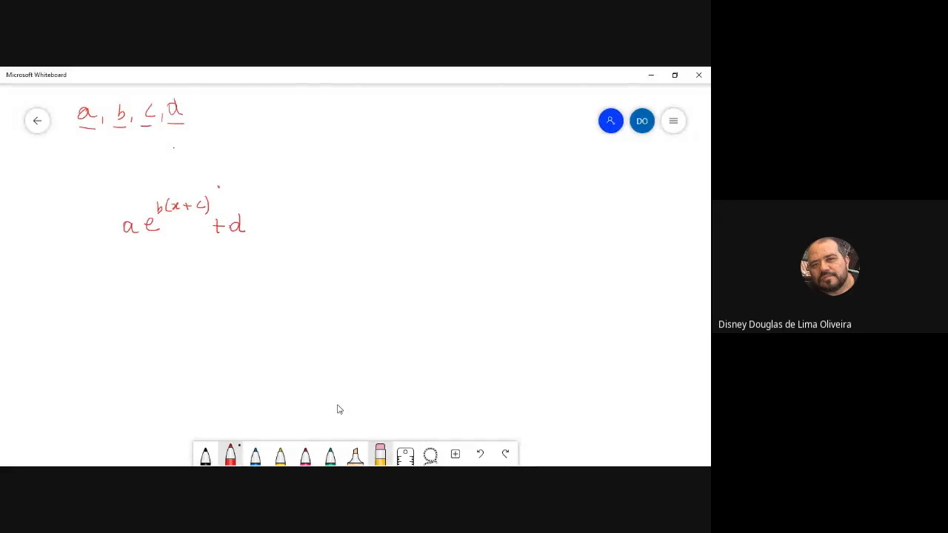
mouse_move(345, 203)
mouse_down()
mouse_move(341, 217)
mouse_move(360, 198)
mouse_up()
drag(370, 190, 366, 198)
drag(406, 207, 420, 216)
mouse_move(435, 205)
mouse_down()
mouse_move(439, 213)
mouse_move(436, 205)
mouse_up()
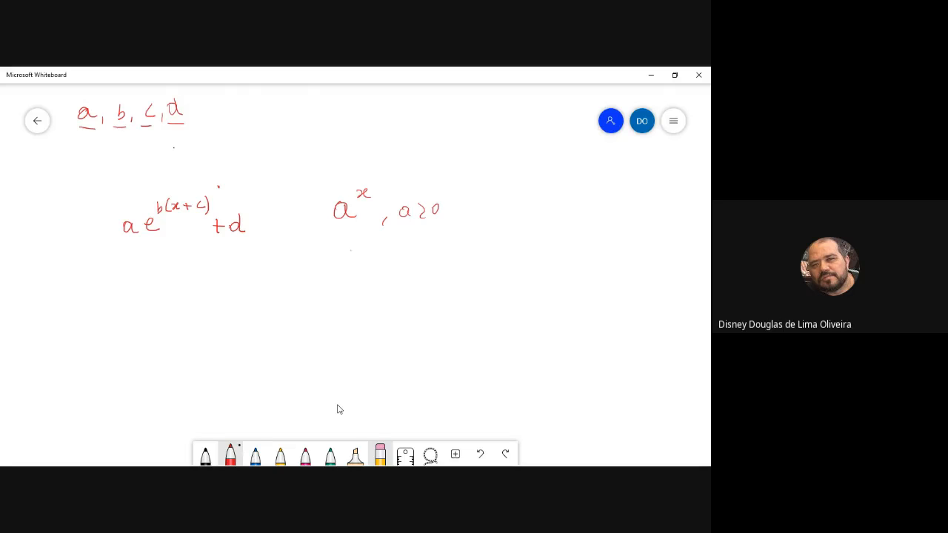
Sketch a pair of coordinate axes below a^x and draw a rising exponential curve on them
drag(351, 250, 331, 357)
drag(285, 312, 414, 329)
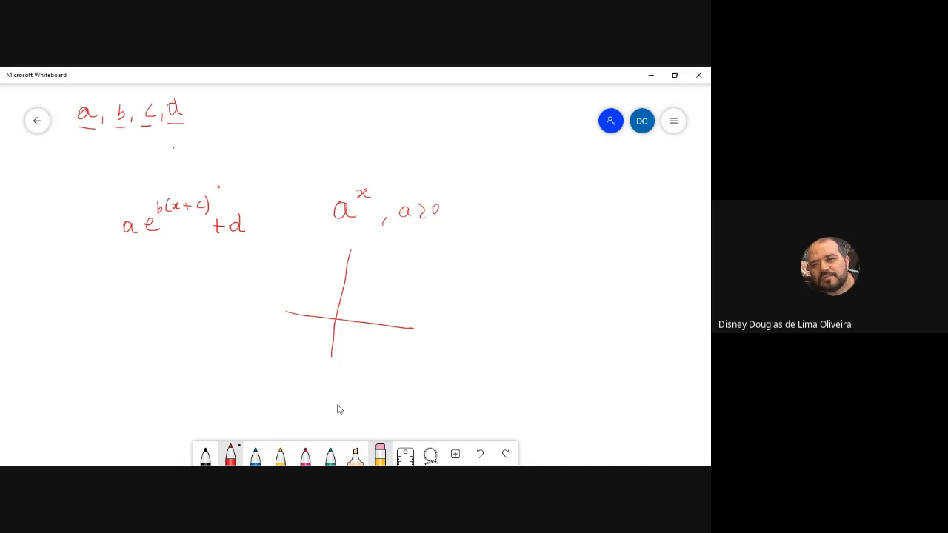
mouse_move(282, 304)
mouse_down()
mouse_move(340, 306)
mouse_move(404, 262)
mouse_up()
In blue, draw the mirrored decreasing curve on the axes and write a^(-x) and a^(-x) = 1/a^x beside them
click(255, 454)
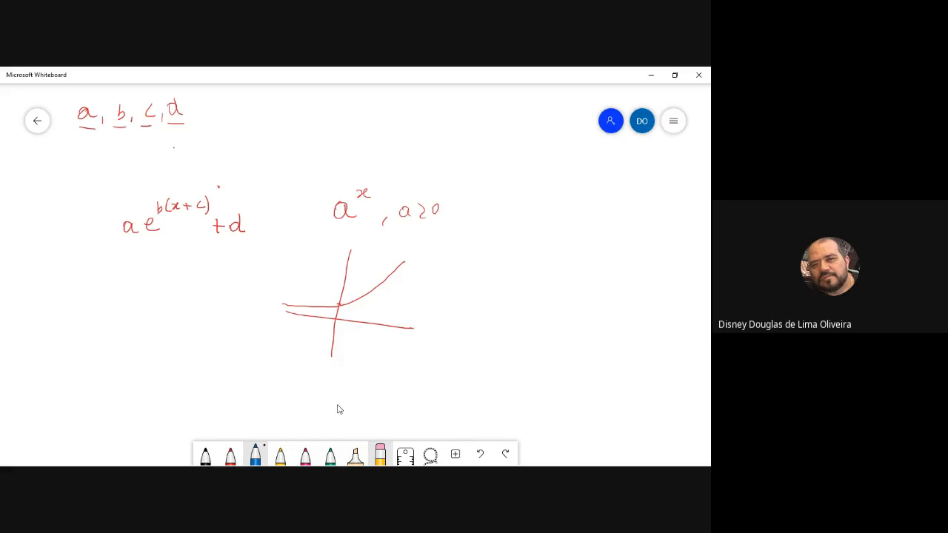
drag(464, 238, 494, 226)
drag(318, 264, 325, 286)
mouse_move(475, 280)
mouse_down()
mouse_move(503, 267)
mouse_move(541, 276)
mouse_move(523, 289)
mouse_up()
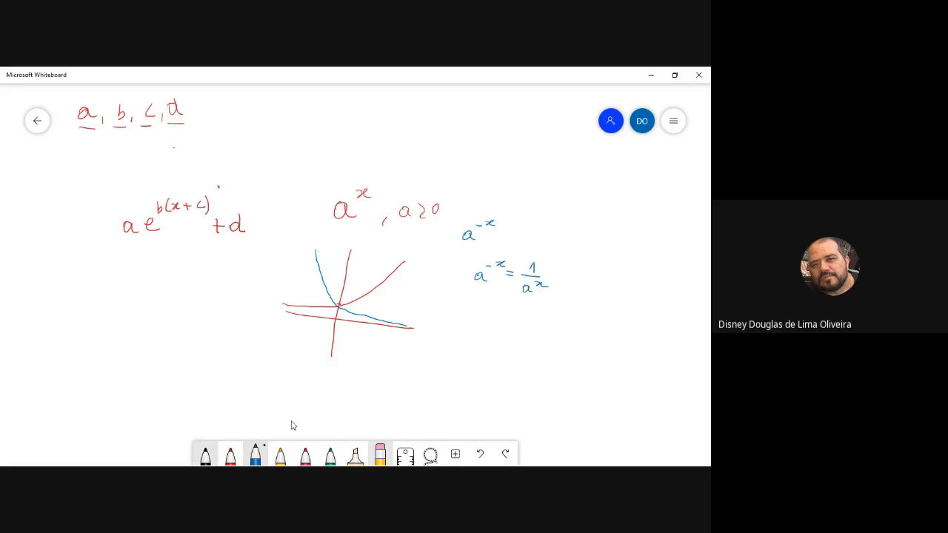
In black, draw two strokes from the origin of the sketched axes, one rising rightward and one falling leftward
click(206, 455)
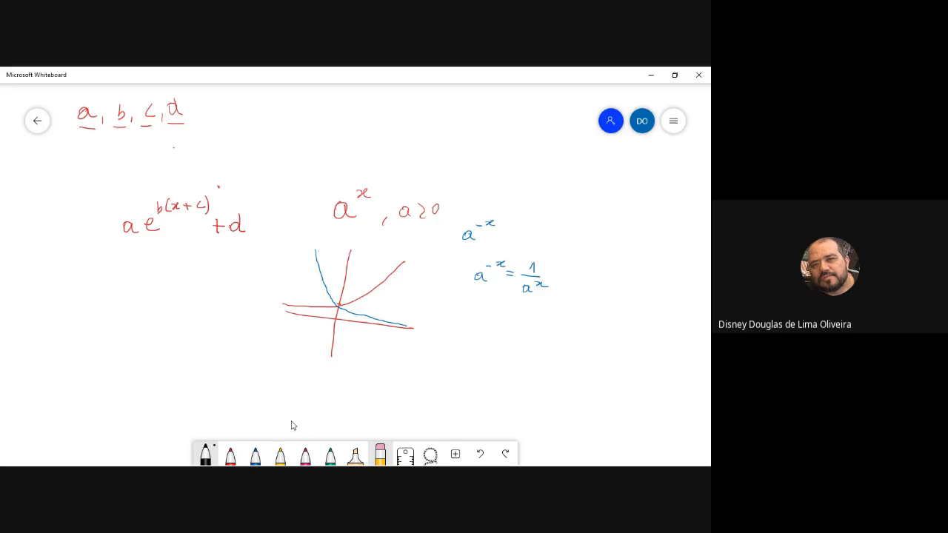
drag(338, 320, 423, 282)
drag(336, 320, 255, 343)
Switch back to GeoGebra, then set slider b to 1 and slider c to 1
key(alt+Tab)
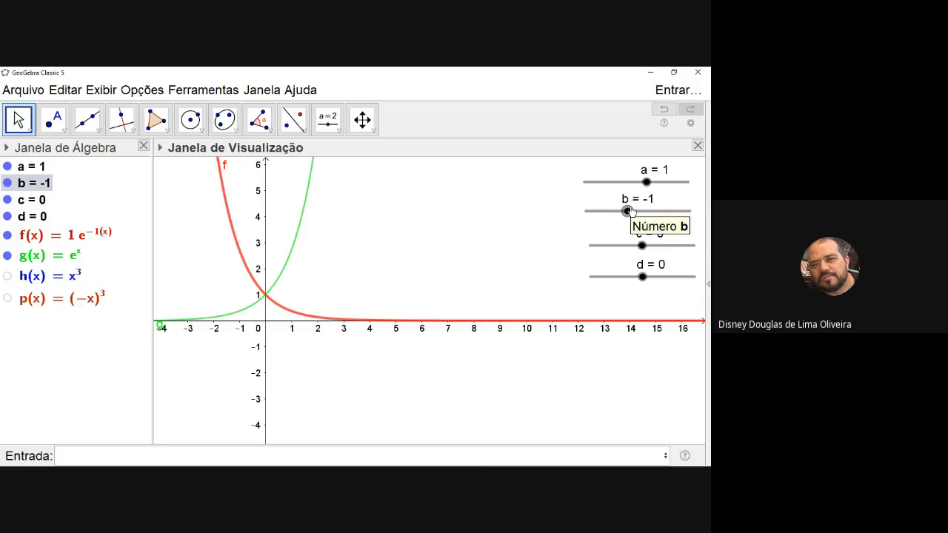
drag(630, 212, 646, 214)
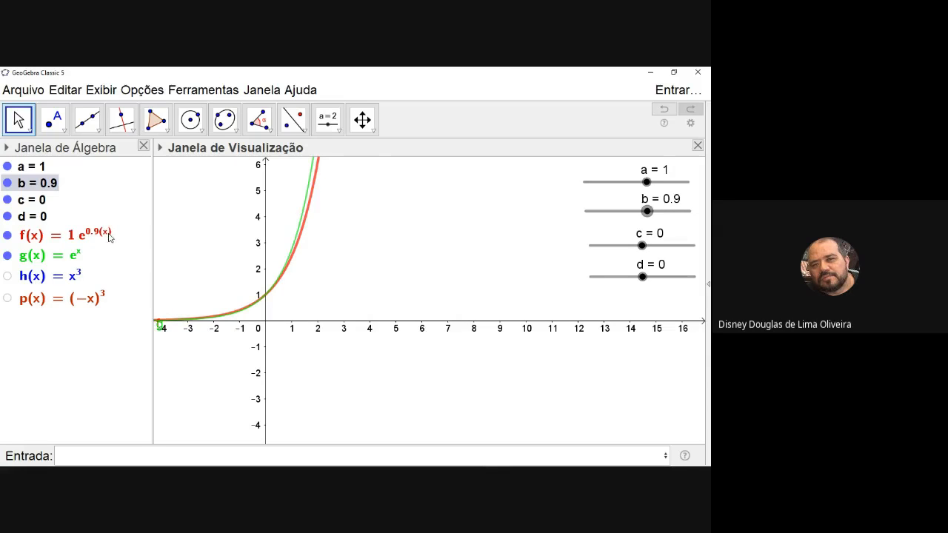
drag(647, 211, 650, 212)
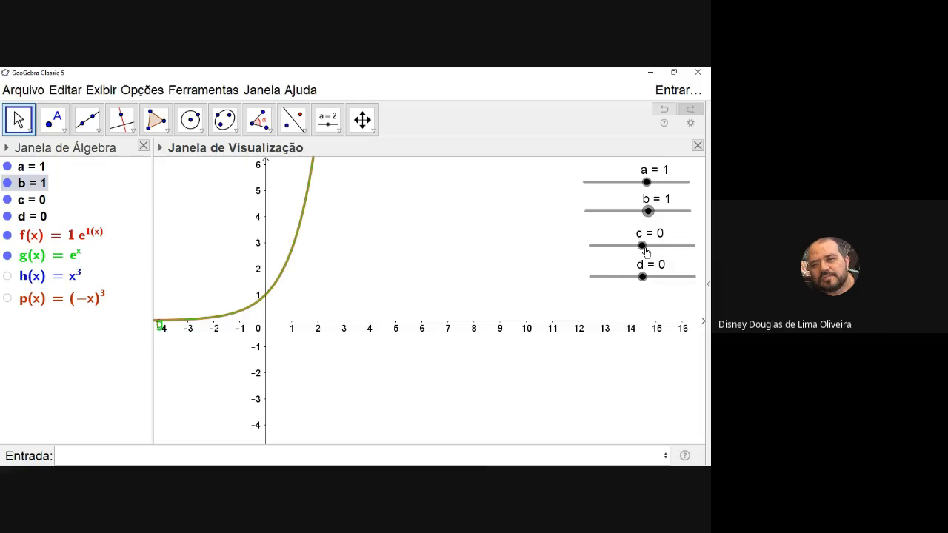
drag(646, 253, 650, 253)
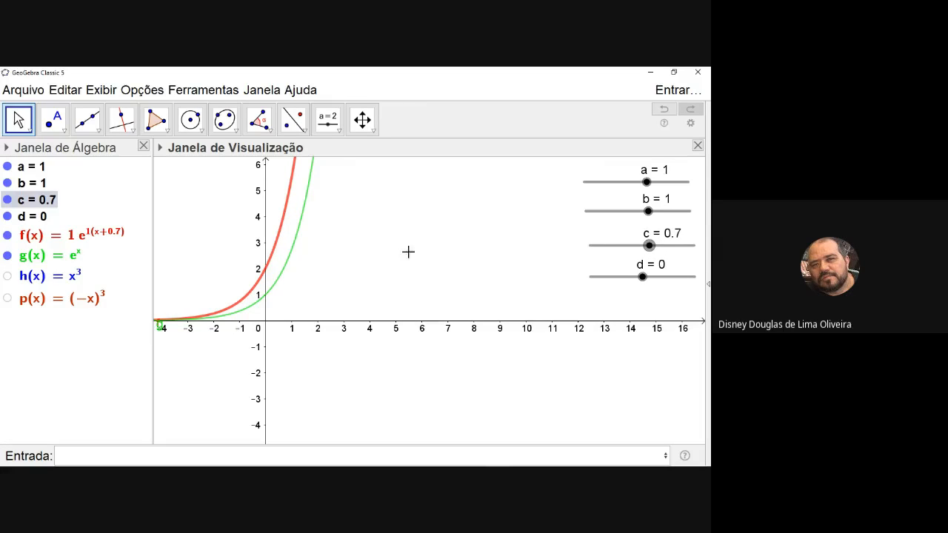
drag(648, 247, 653, 250)
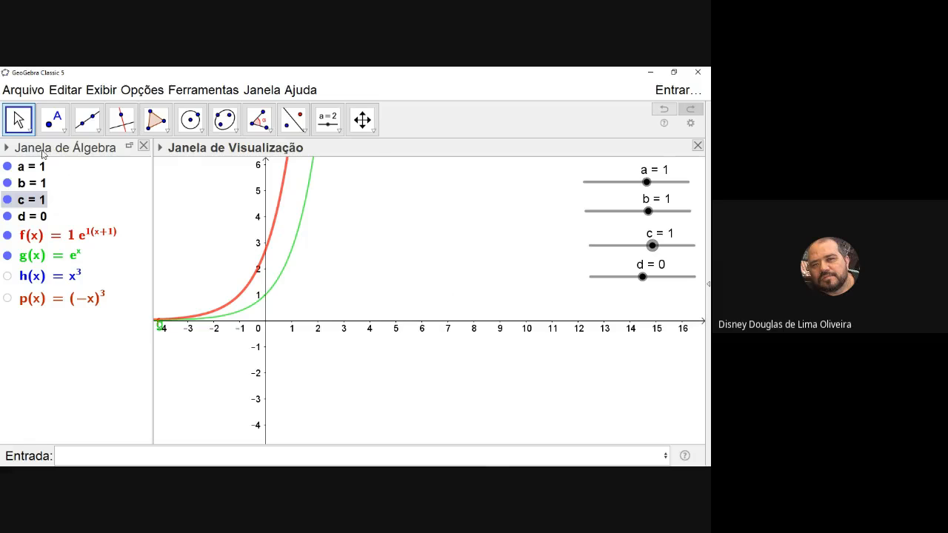
Draw a freehand arrow pointing left toward the curves with the Pen tool, and reactivate the Move tool
click(31, 132)
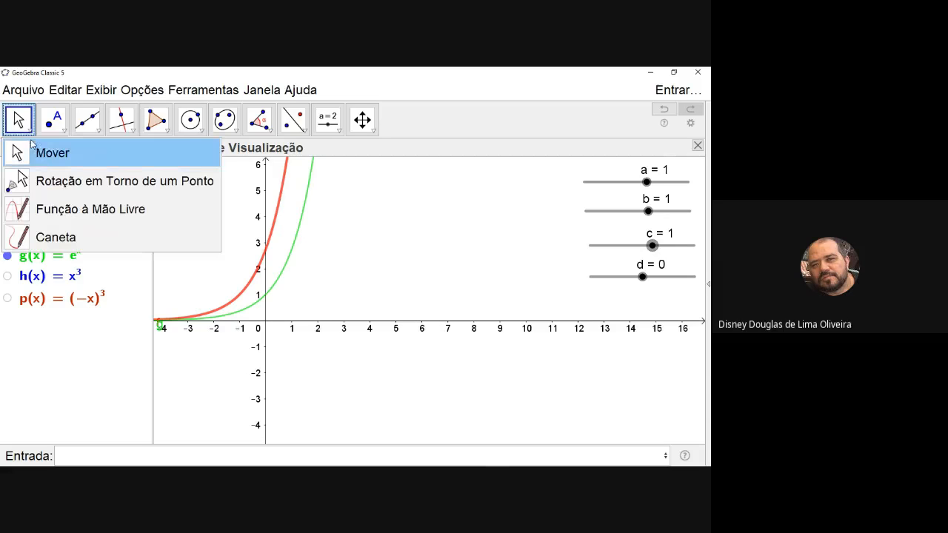
click(19, 241)
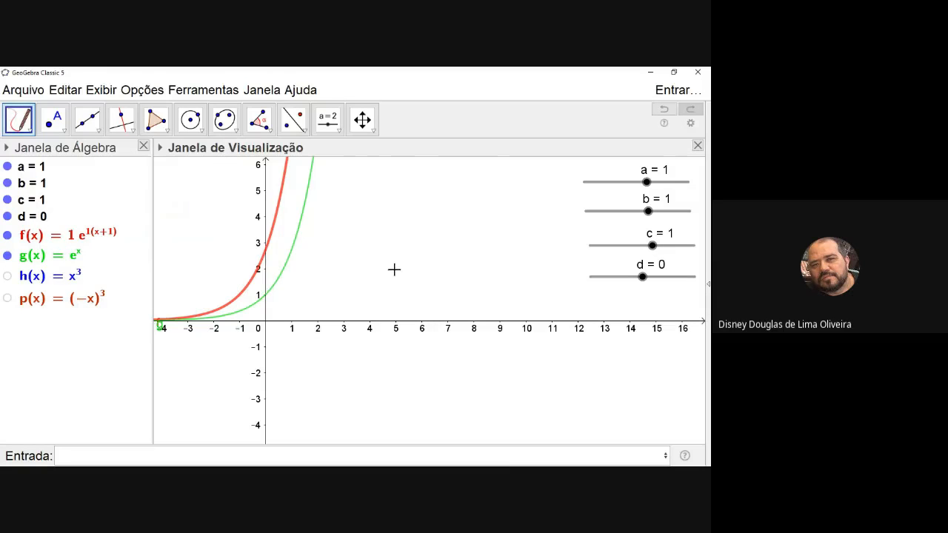
mouse_move(395, 269)
mouse_down()
mouse_move(333, 262)
mouse_move(338, 268)
mouse_move(346, 258)
mouse_up()
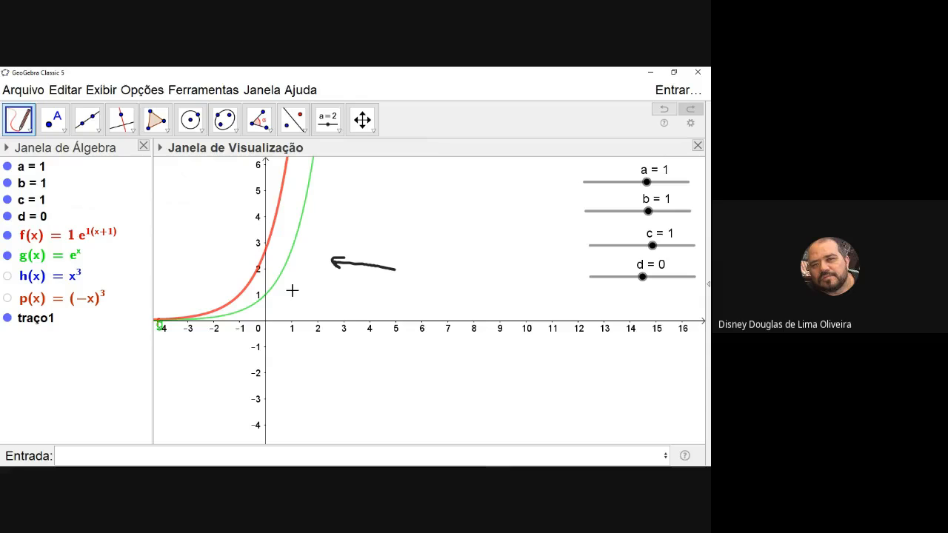
click(649, 249)
click(29, 130)
click(18, 151)
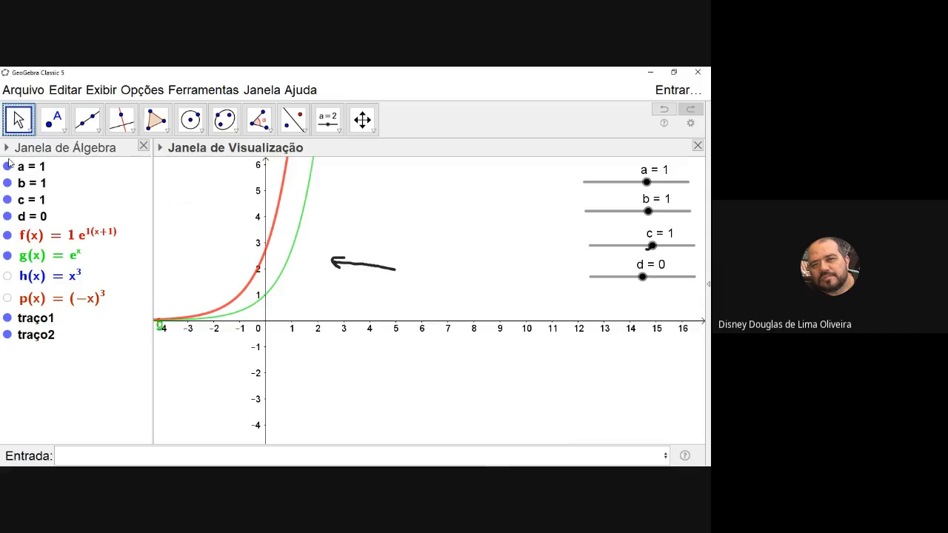
Set slider c to -5 and delete the freehand arrow between the two exponential curves
drag(665, 248, 529, 271)
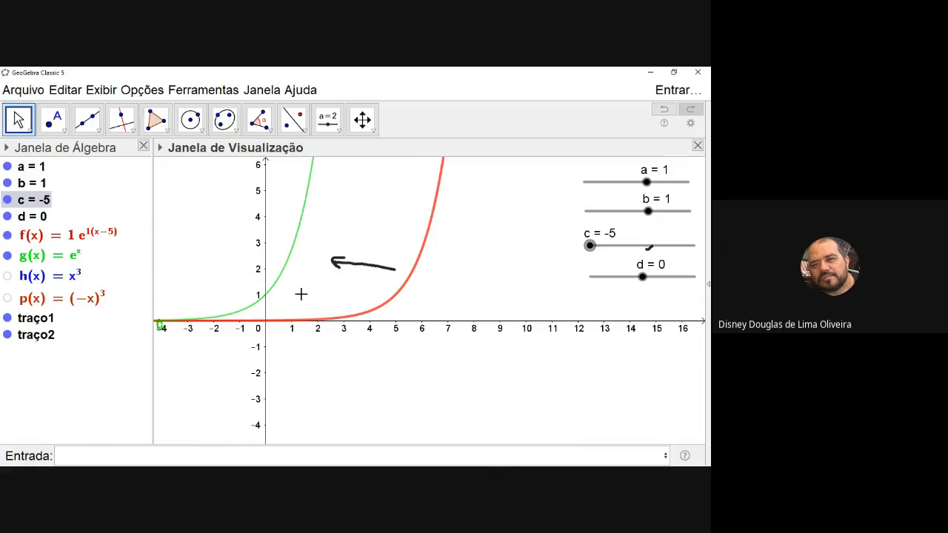
scroll(304, 308, down, 8)
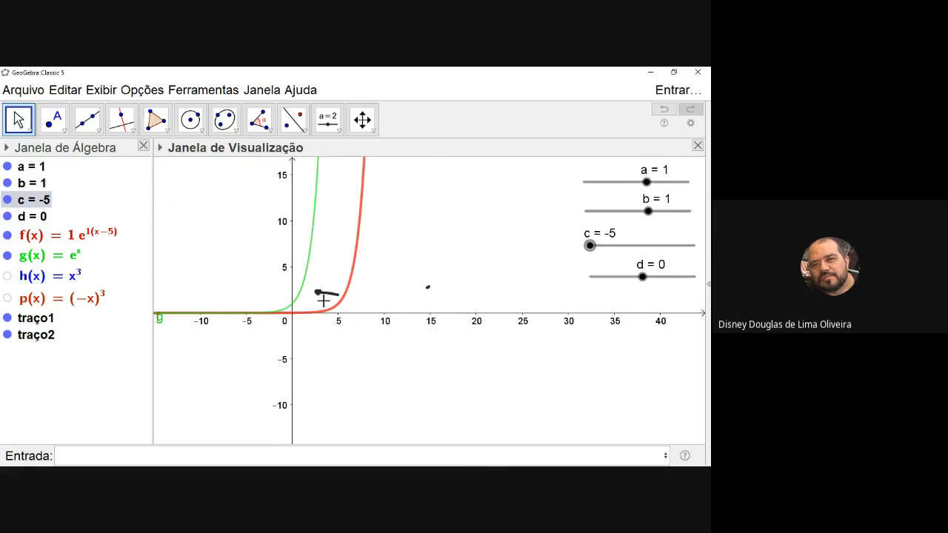
right_click(329, 296)
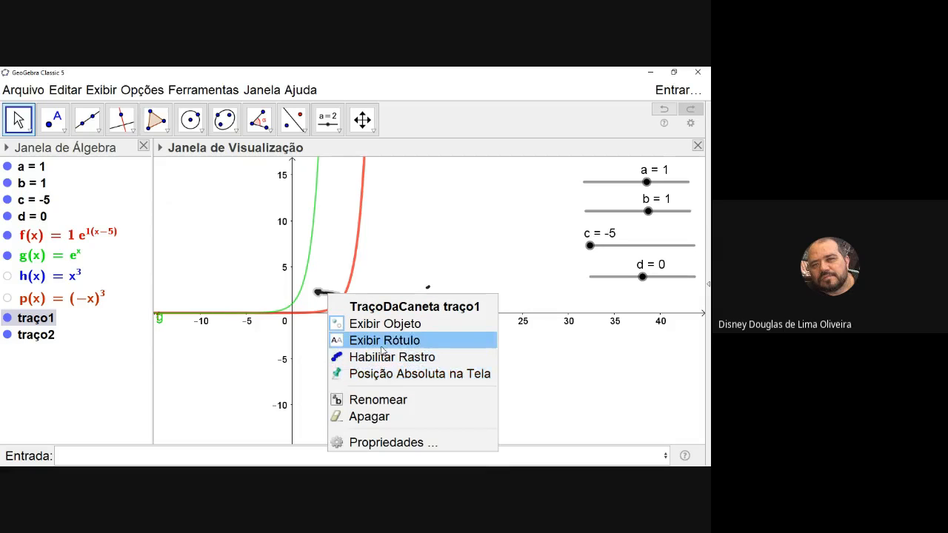
click(380, 416)
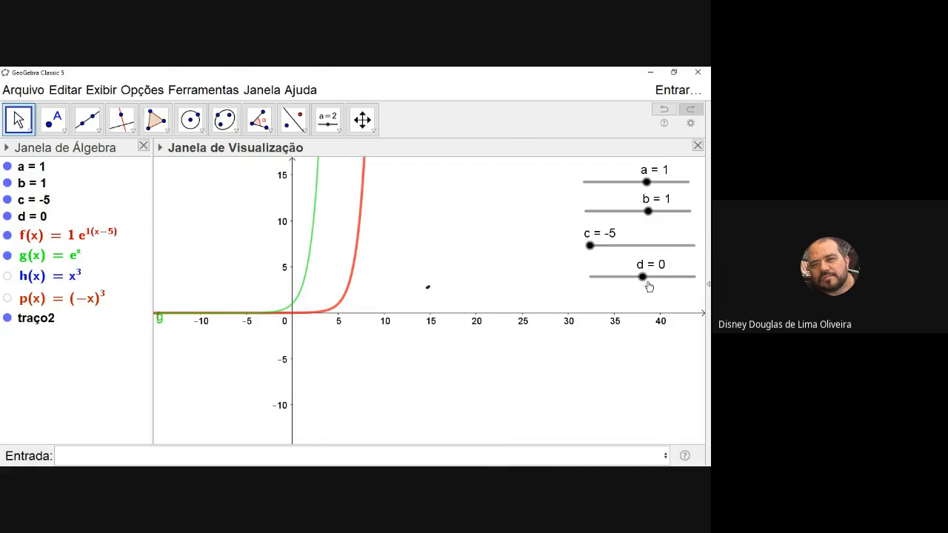
With slider c at -2.2, place a point on the red curve at about (4.22, 7.51) and enable its trace
drag(590, 246, 644, 261)
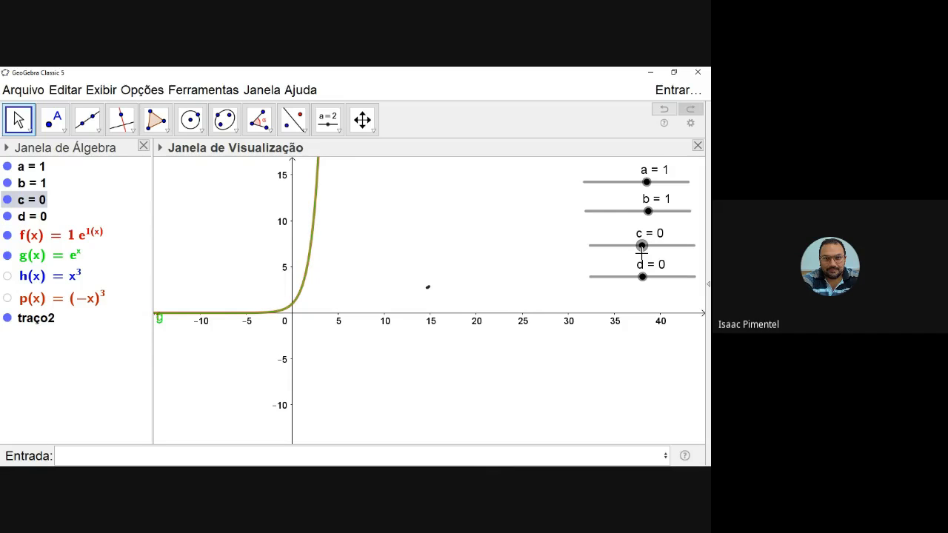
drag(641, 248, 620, 259)
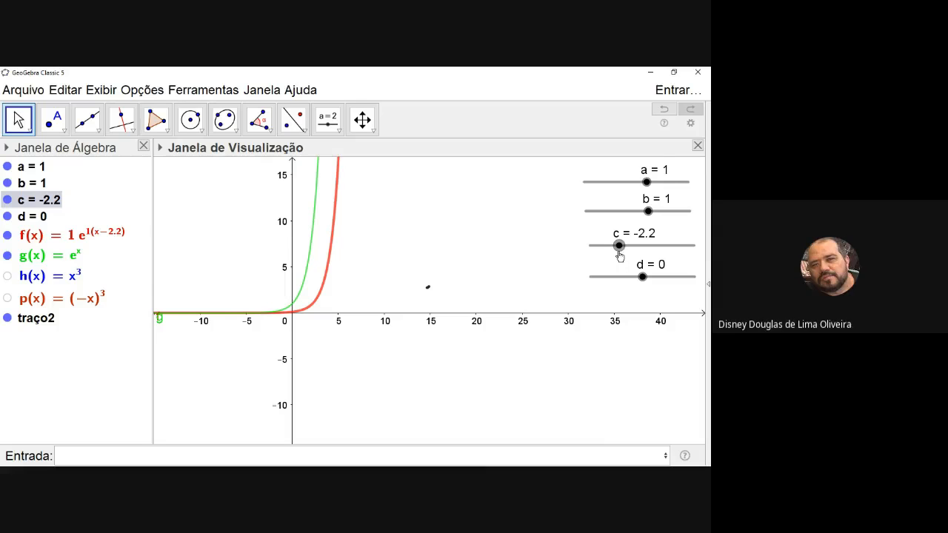
click(53, 119)
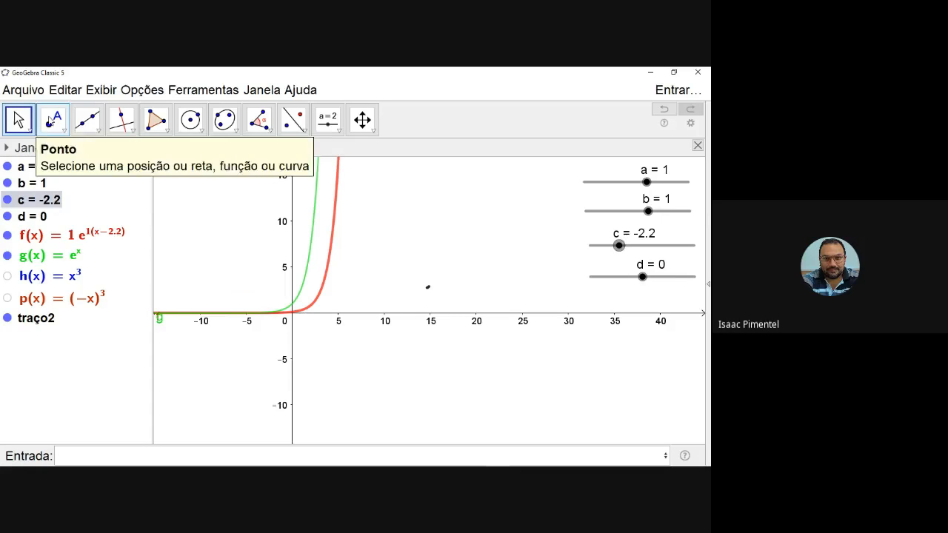
click(331, 244)
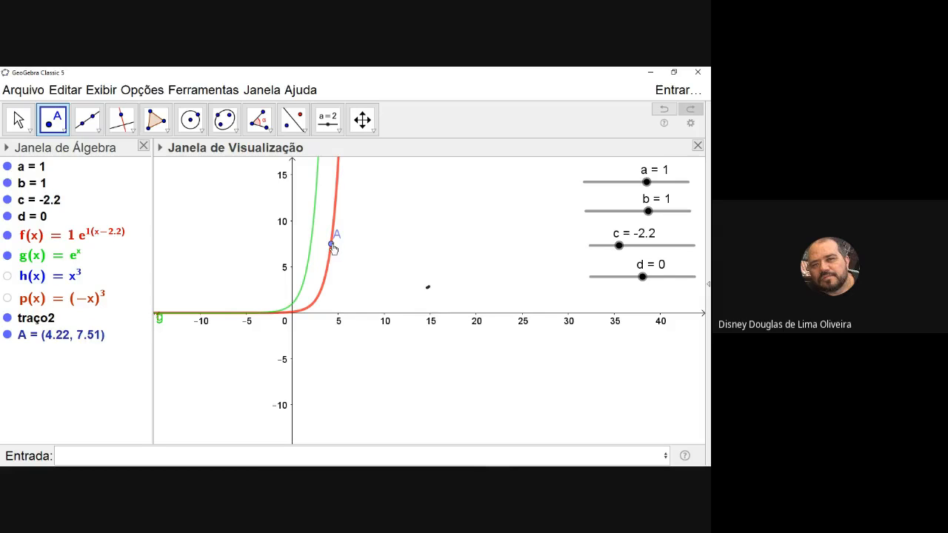
right_click(333, 245)
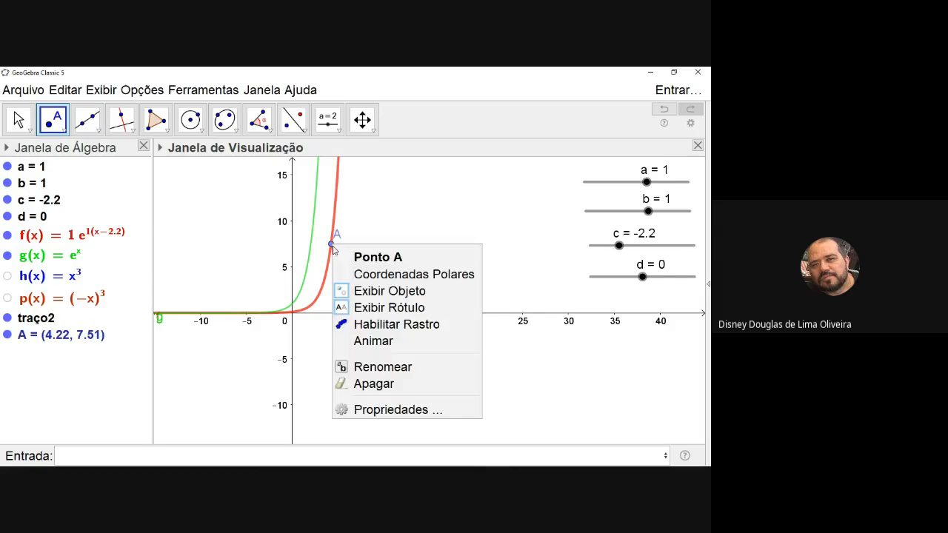
click(379, 330)
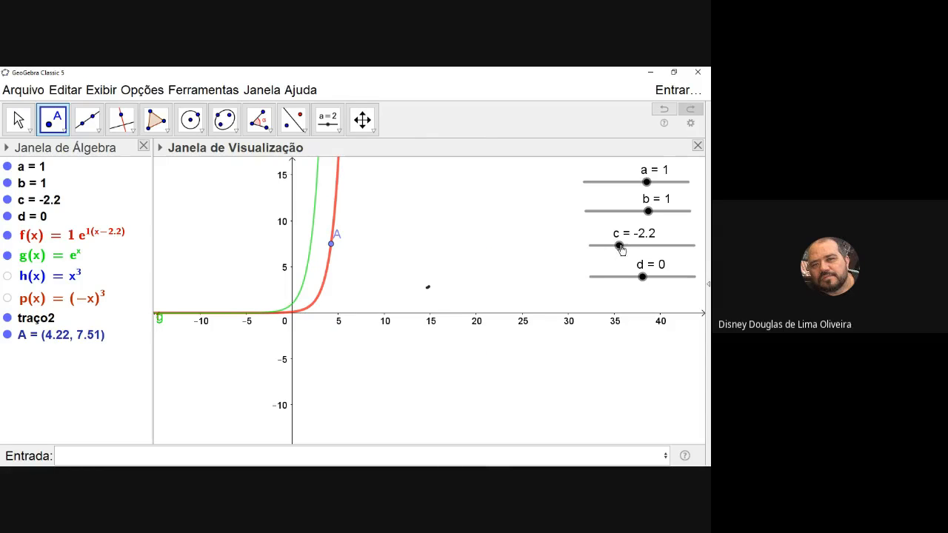
Vary slider c to trace the point, ending at -2.5, then delete the point and clear its trace
click(18, 119)
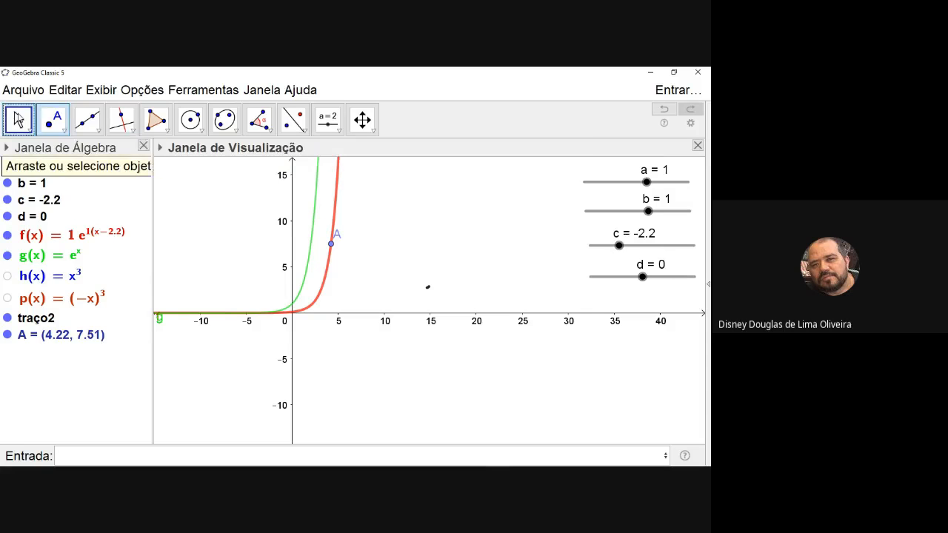
mouse_move(620, 245)
mouse_down()
mouse_move(660, 246)
mouse_move(590, 257)
mouse_move(644, 250)
mouse_move(614, 252)
mouse_up()
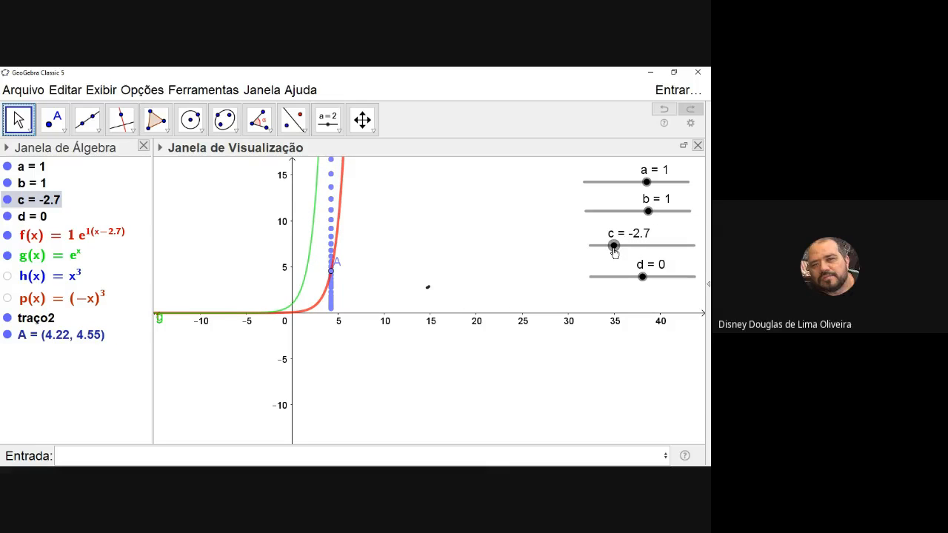
mouse_move(614, 253)
mouse_down()
mouse_move(629, 248)
mouse_move(616, 249)
mouse_up()
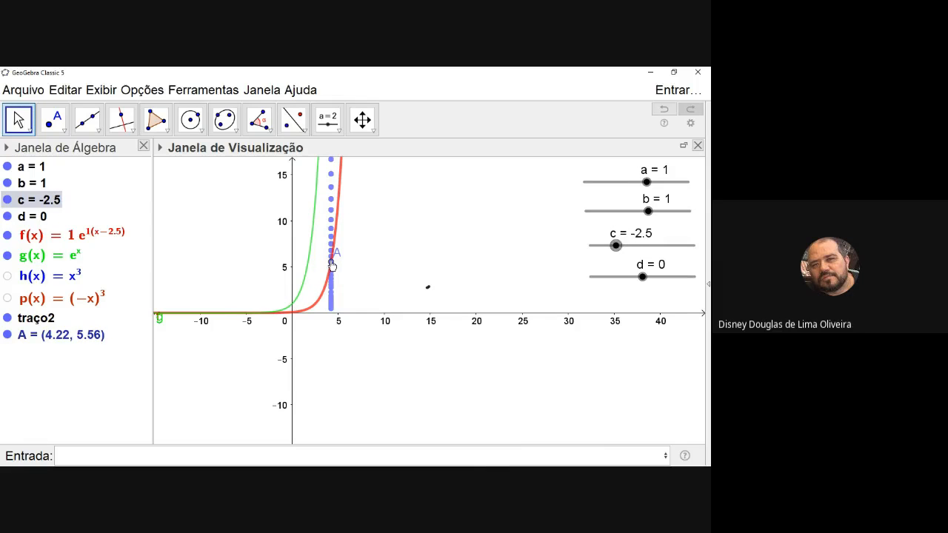
right_click(331, 266)
click(363, 398)
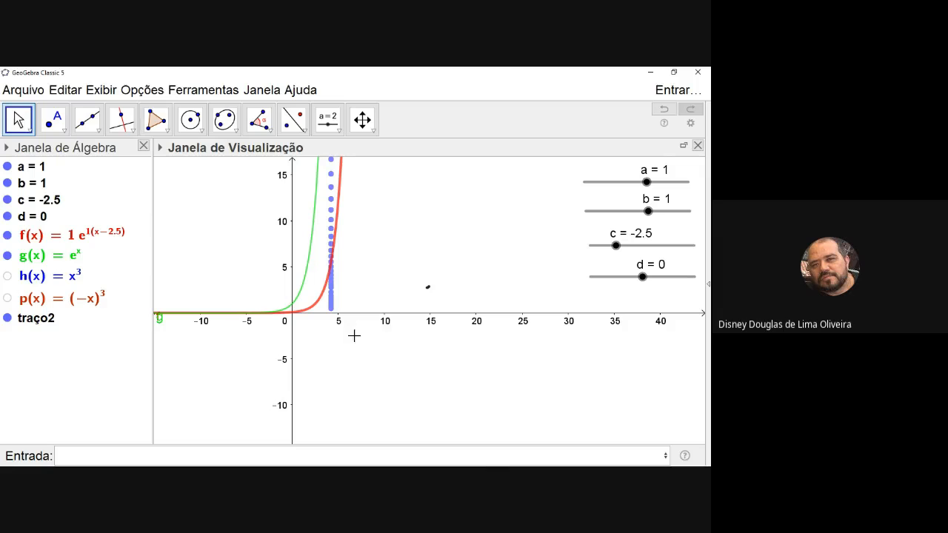
drag(394, 267, 409, 284)
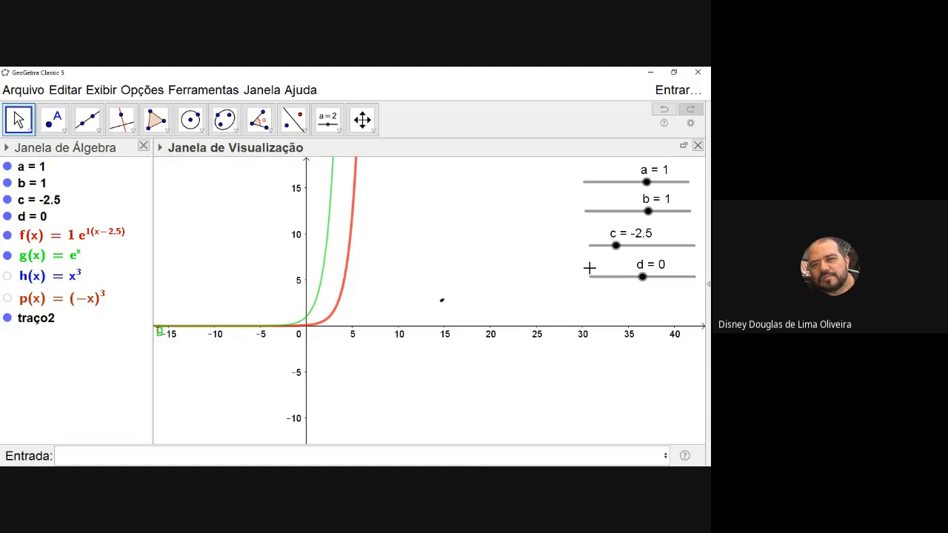
Create a point on the red curve with the definition (2, f(2))
click(147, 459)
text(@)
key(BackSpace)
text((2,f()
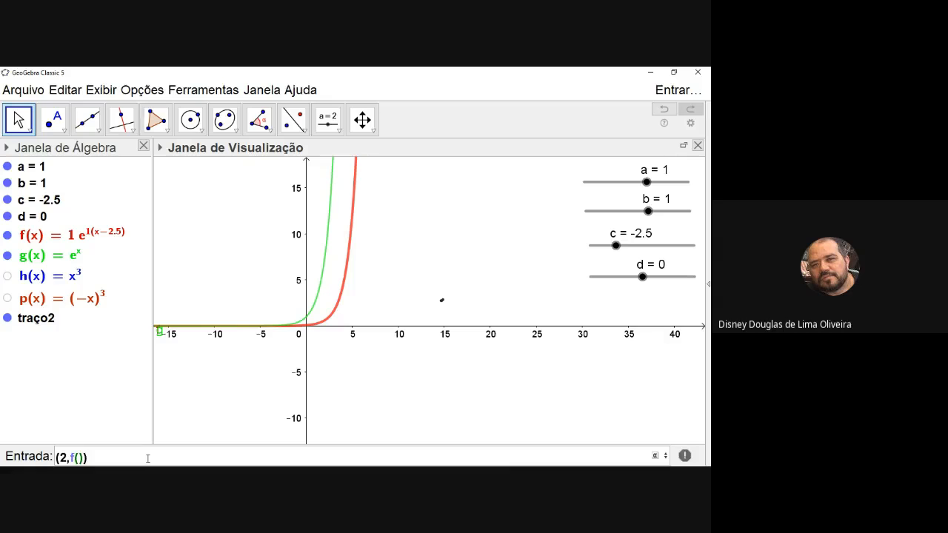
text(2)
key(Return)
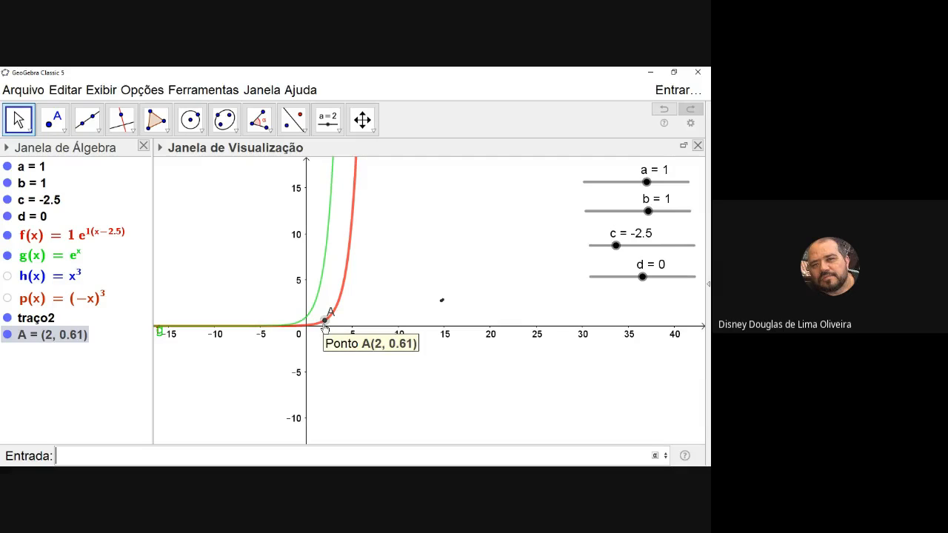
Redefine point A as (2+c, f(2+c)) so that it depends on slider c
click(61, 334)
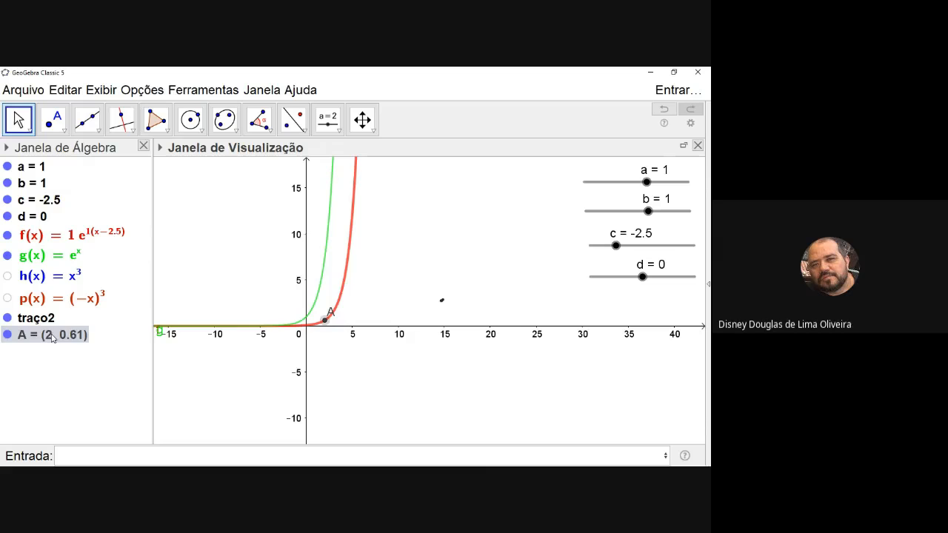
double_click(54, 337)
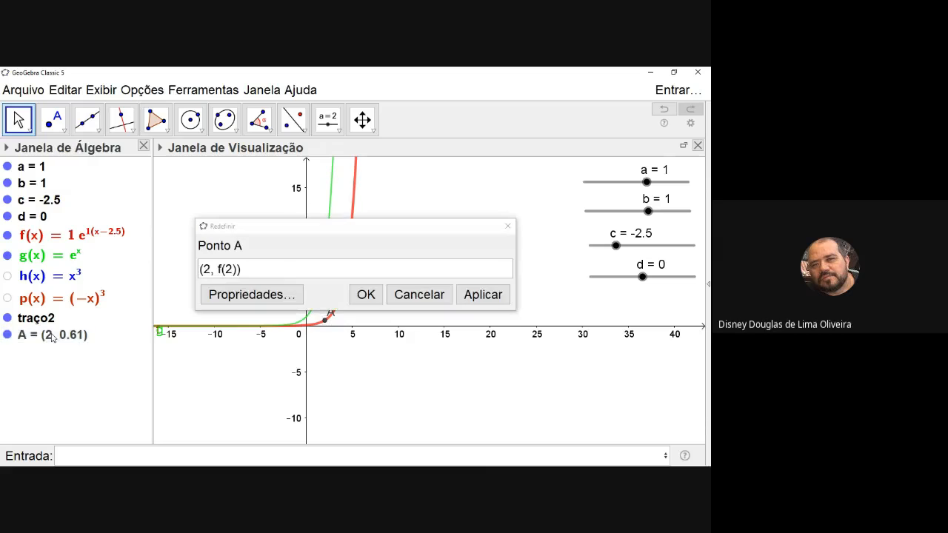
click(210, 273)
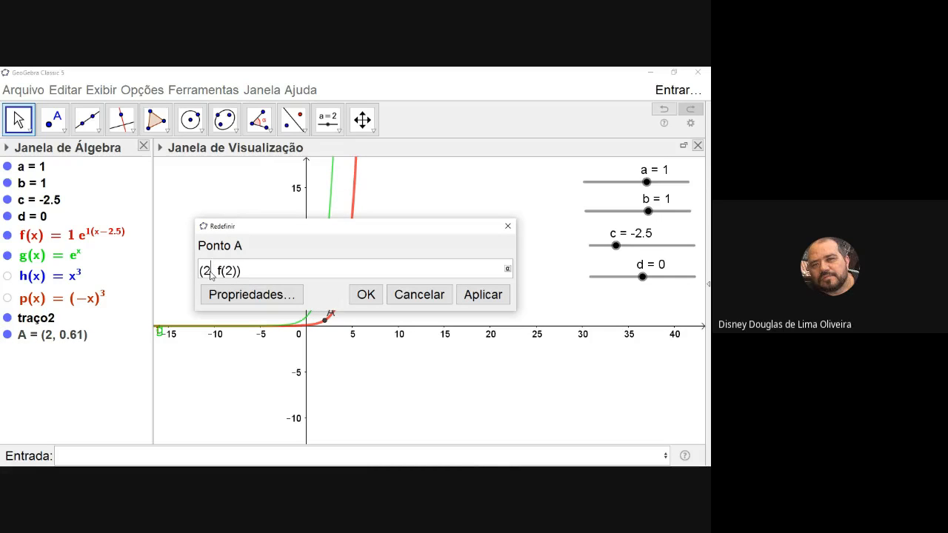
text(+c)
text(+c)
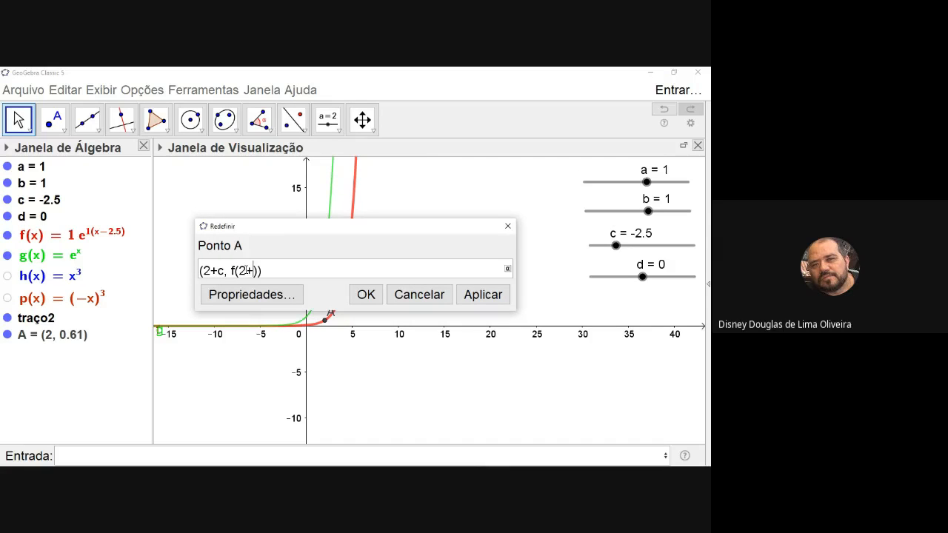
click(366, 295)
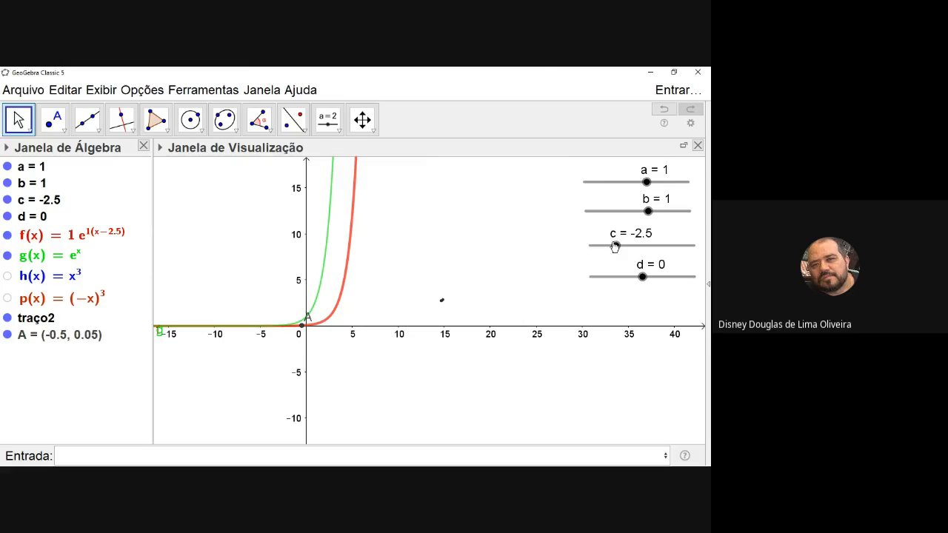
Enable the trace of point A and vary slider c, ending at -0.5
click(302, 328)
right_click(302, 329)
click(346, 387)
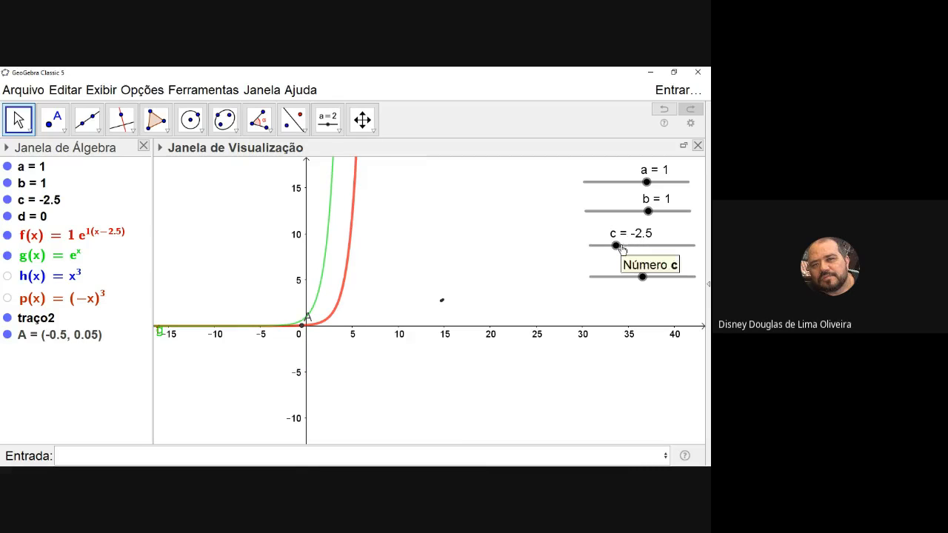
mouse_move(621, 250)
mouse_down()
mouse_move(653, 251)
mouse_move(620, 256)
mouse_move(640, 257)
mouse_up()
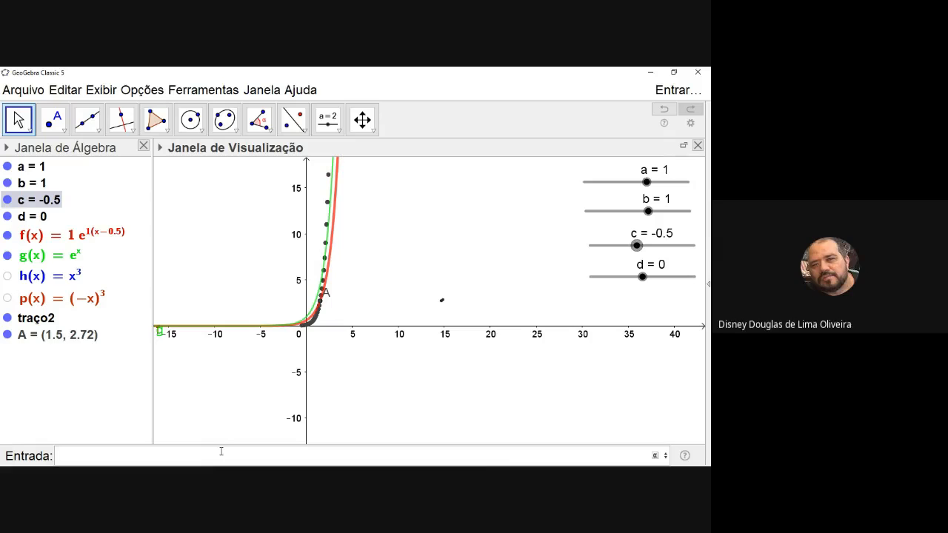
Create a second point defined as (c, f(c)) and move slider c to 0.2
text((c,f(c)
key(Return)
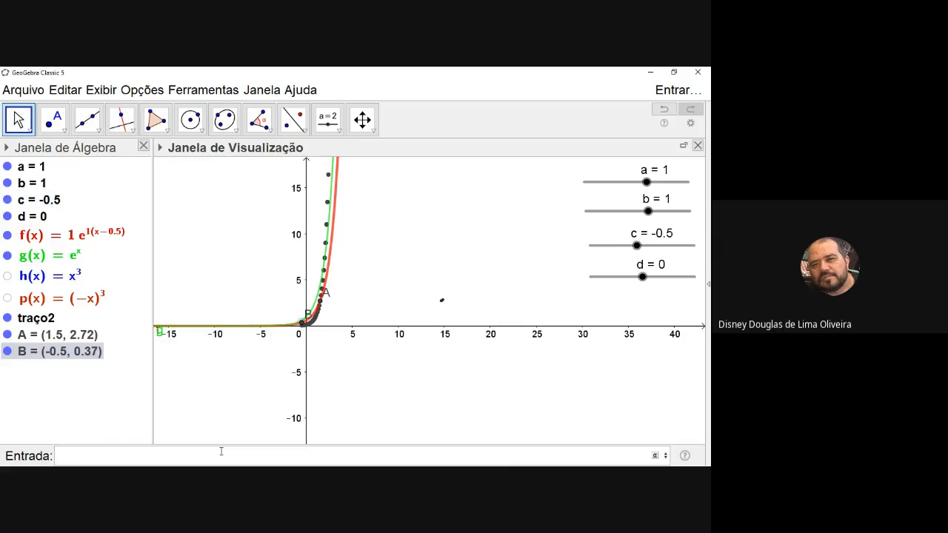
click(637, 247)
mouse_move(637, 249)
mouse_down()
mouse_move(615, 249)
mouse_move(662, 251)
mouse_move(620, 254)
mouse_move(646, 260)
mouse_move(635, 250)
mouse_move(650, 243)
mouse_move(635, 243)
mouse_move(646, 242)
mouse_up()
mouse_move(641, 246)
mouse_down()
mouse_move(647, 237)
mouse_move(628, 258)
mouse_move(644, 245)
mouse_up()
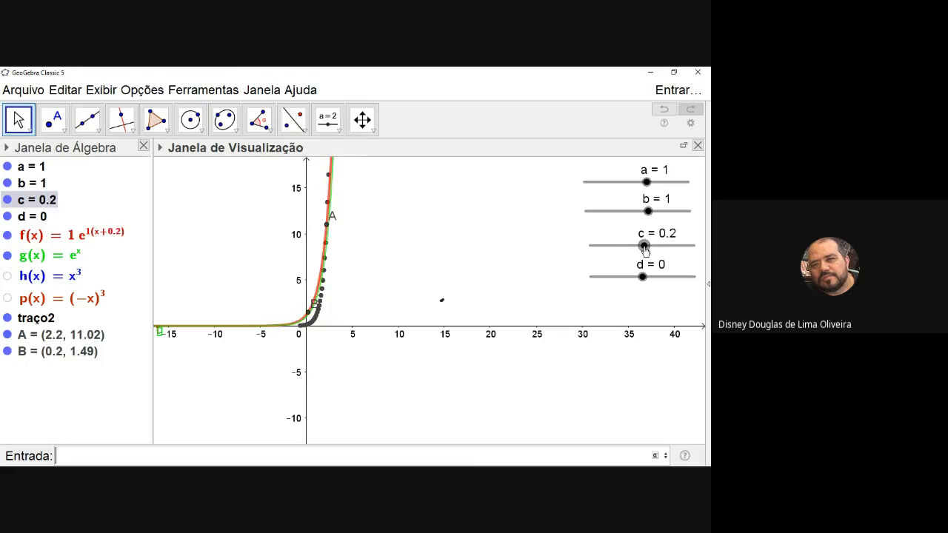
Delete points A and B and clear the traced dots from the graph
right_click(326, 231)
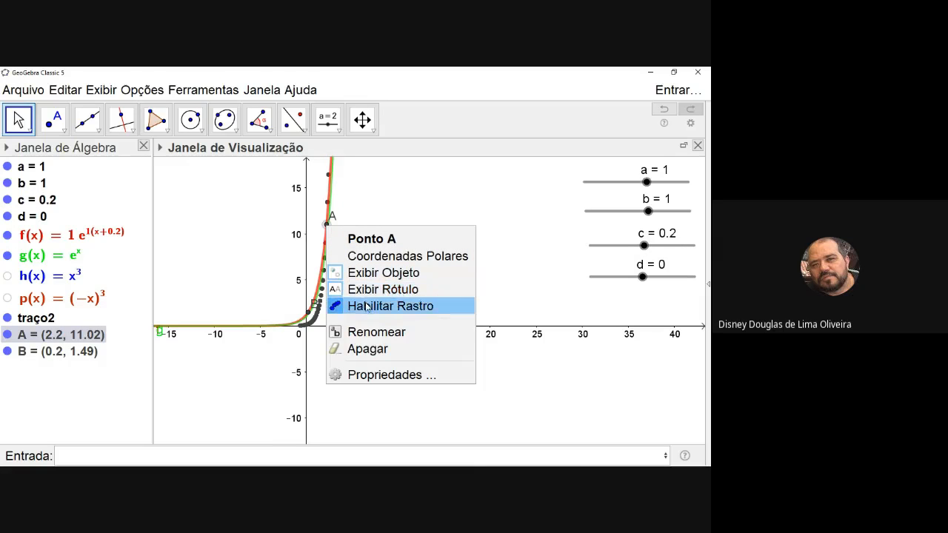
click(368, 348)
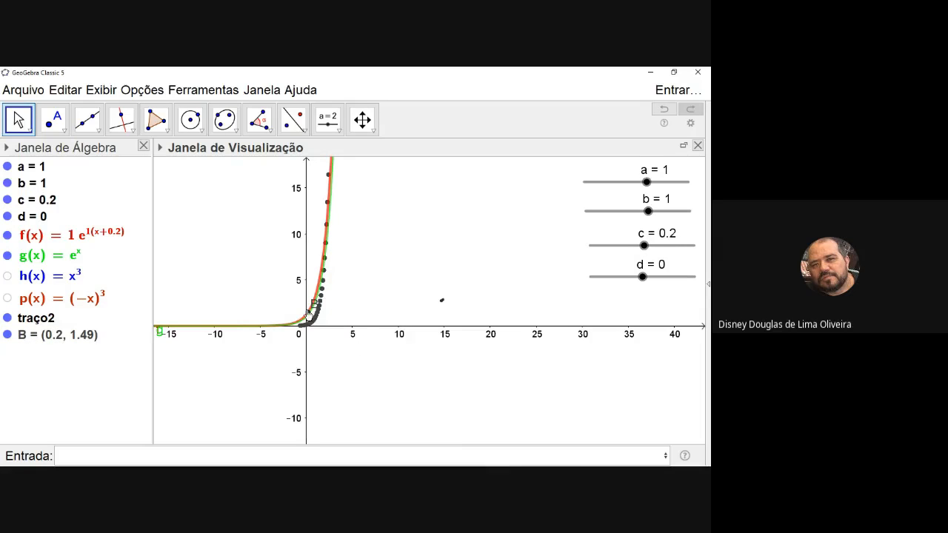
right_click(307, 313)
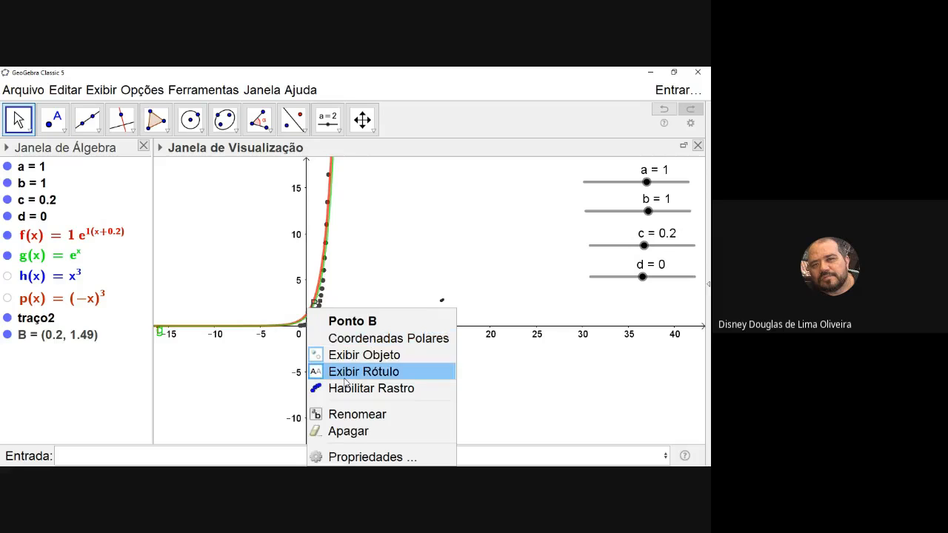
click(347, 431)
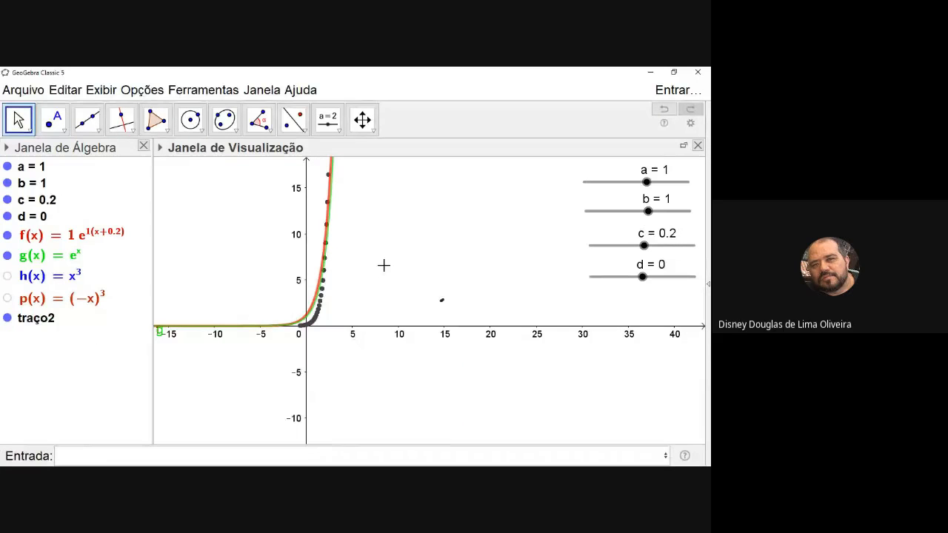
mouse_move(386, 265)
mouse_down()
mouse_move(402, 283)
mouse_move(372, 285)
mouse_up()
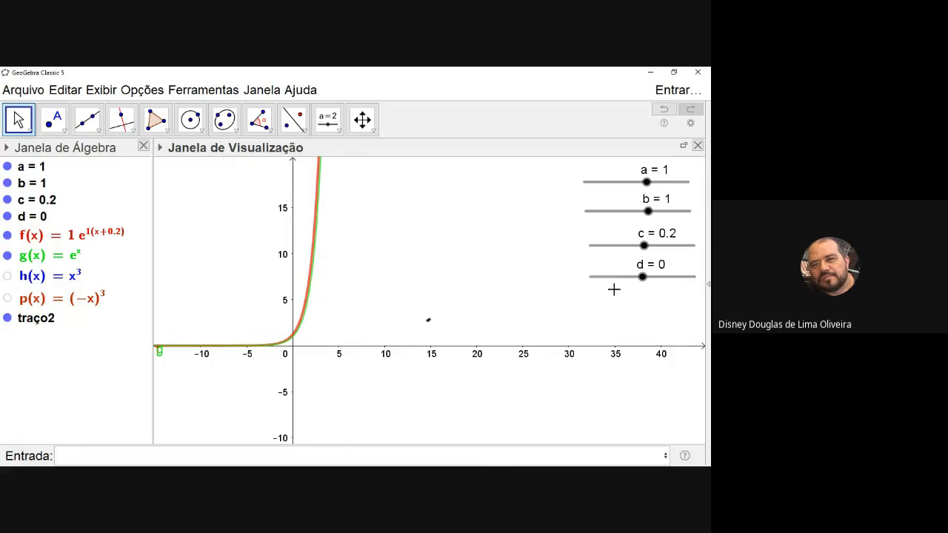
Move slider c to -1.2 and back to 0, and place a point on the y-axis at (0, 5)
mouse_move(644, 254)
mouse_down()
mouse_move(591, 256)
mouse_move(689, 247)
mouse_move(600, 244)
mouse_move(696, 243)
mouse_move(556, 246)
mouse_move(693, 245)
mouse_move(586, 250)
mouse_move(658, 250)
mouse_move(590, 246)
mouse_move(658, 248)
mouse_move(630, 250)
mouse_up()
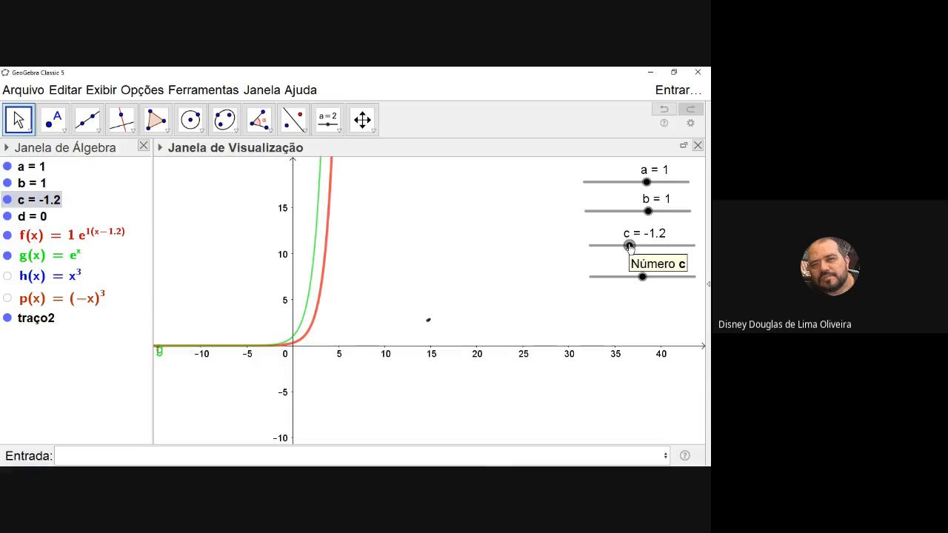
drag(629, 247, 642, 253)
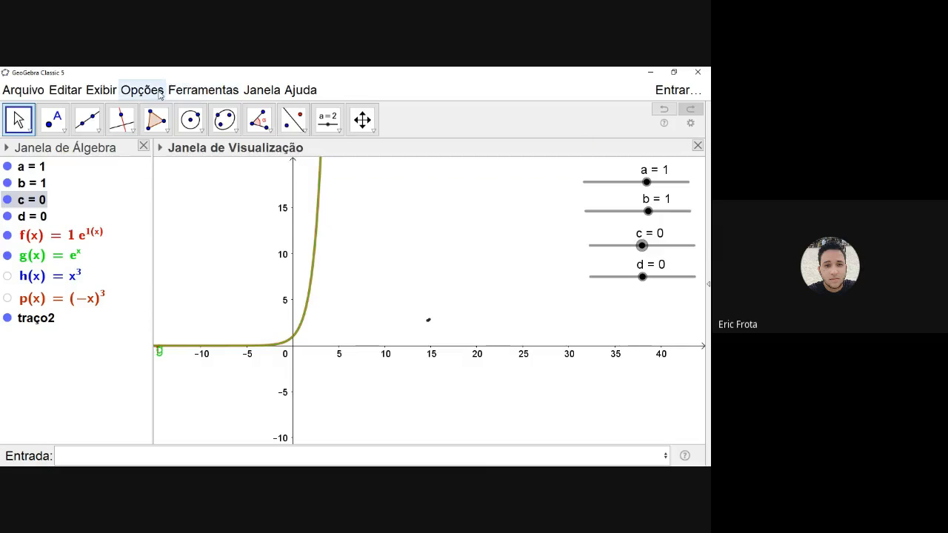
click(62, 129)
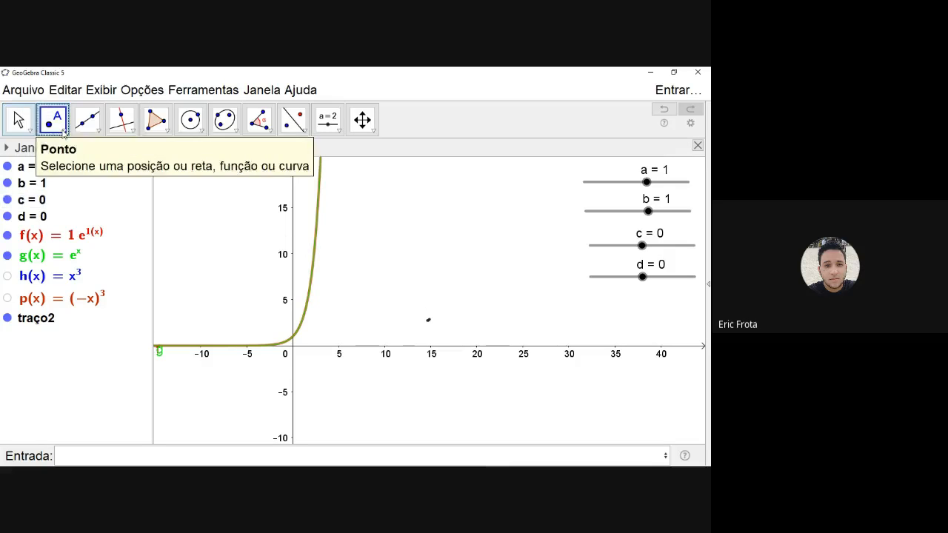
click(293, 300)
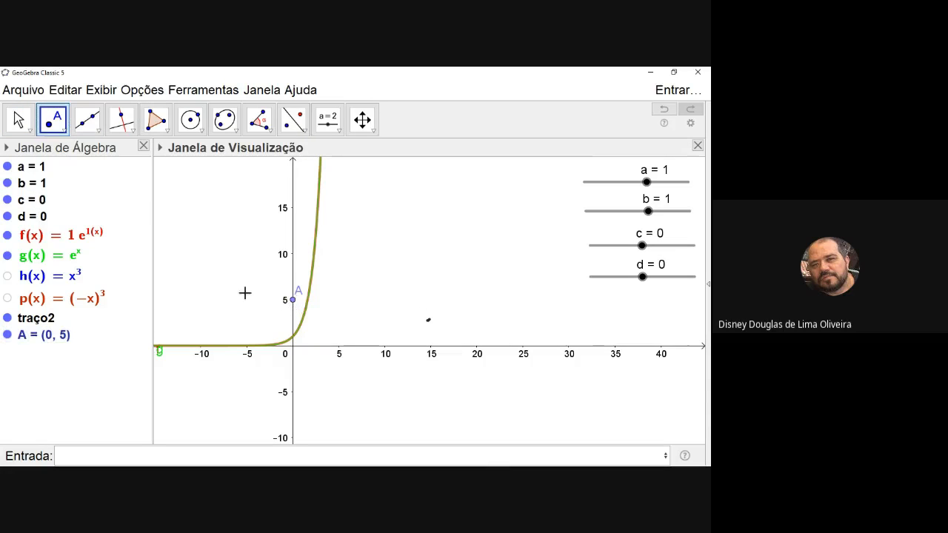
Construct a line through point A (0, 5) parallel to the x-axis
click(131, 132)
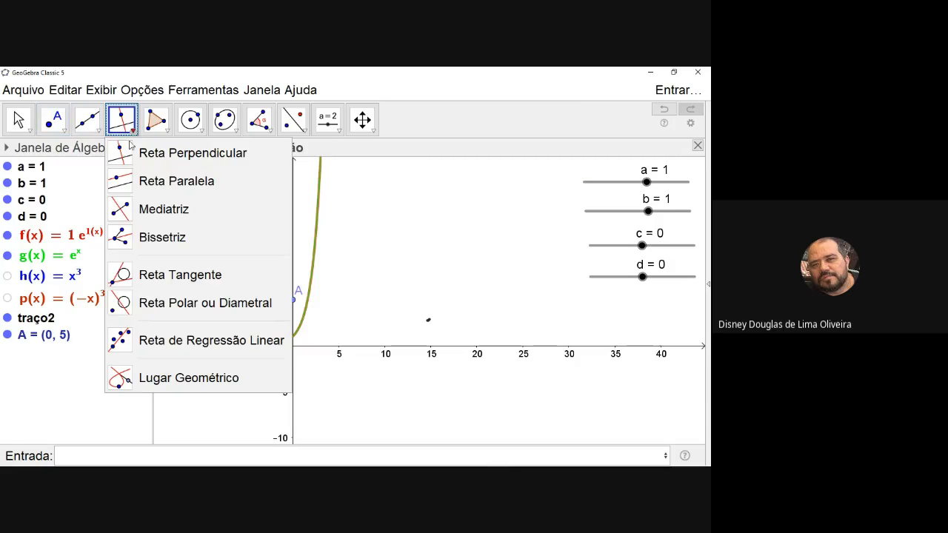
click(176, 180)
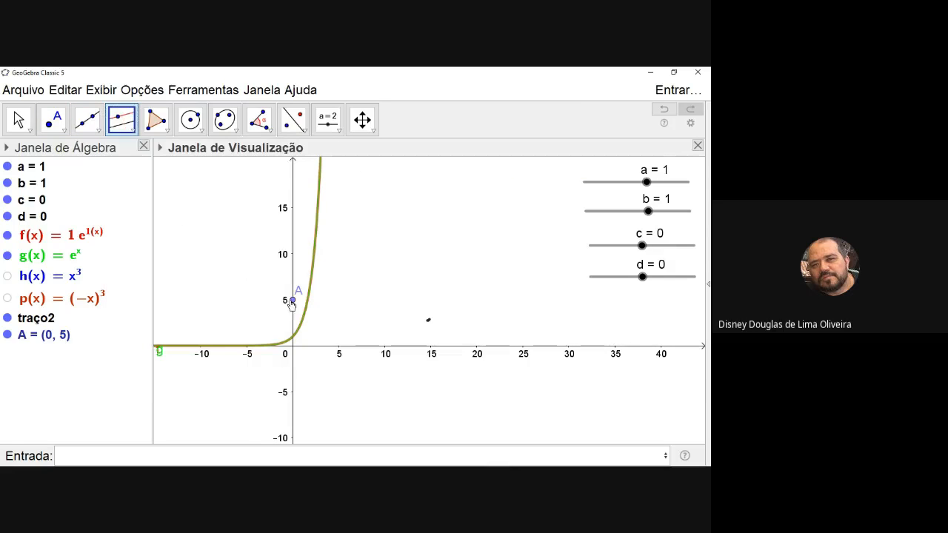
click(294, 301)
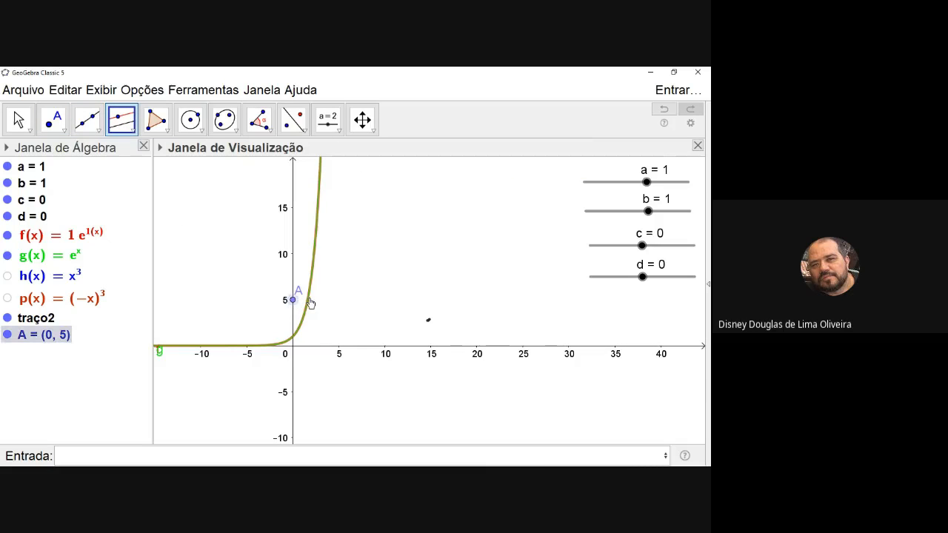
click(329, 351)
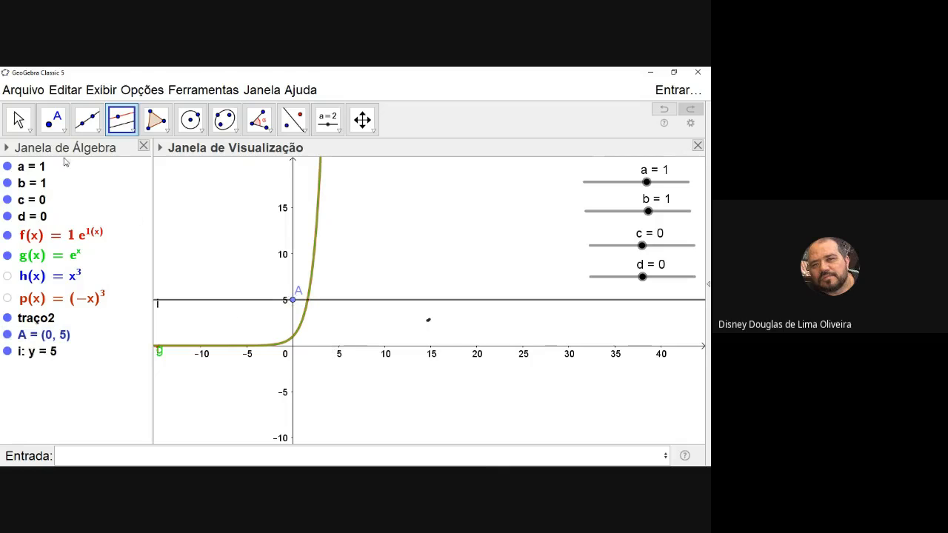
Hide g(x) and create the intersection point of the horizontal line through A and the graph of f
click(54, 122)
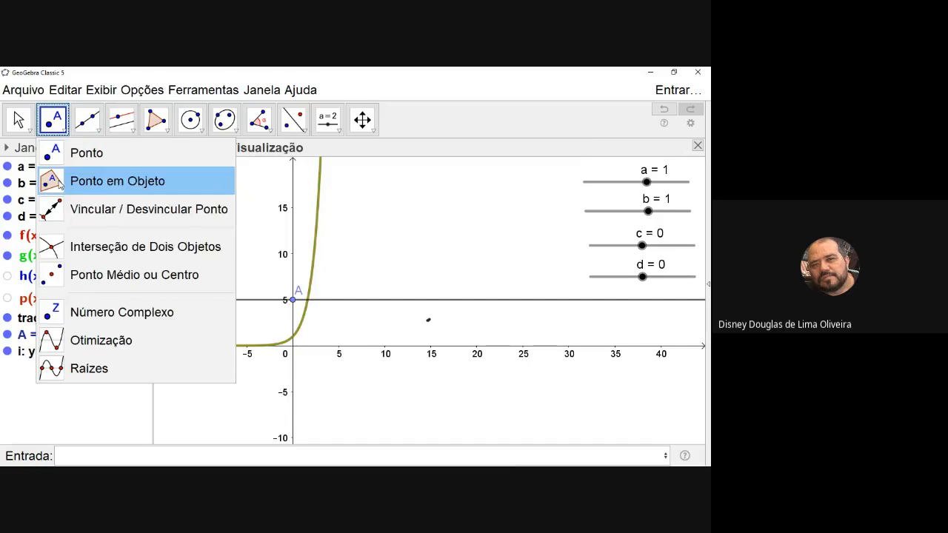
click(45, 253)
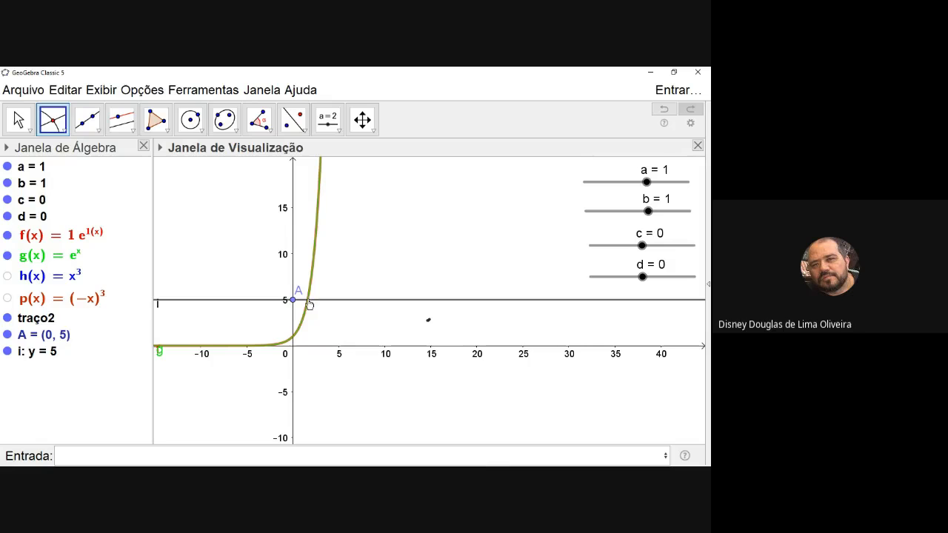
click(6, 256)
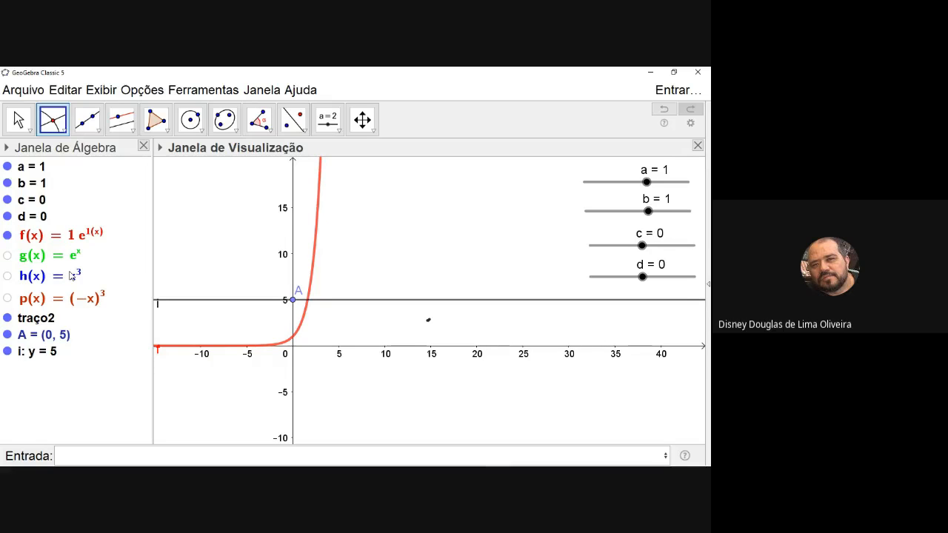
click(322, 308)
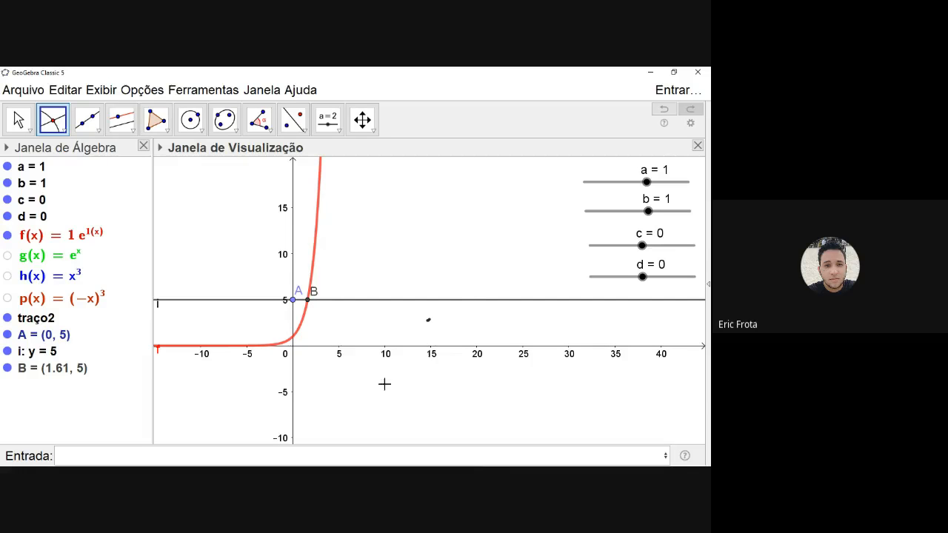
Move slider c to -4.3 and back up to -3.4 to shift the intersection point along the horizontal line
click(18, 119)
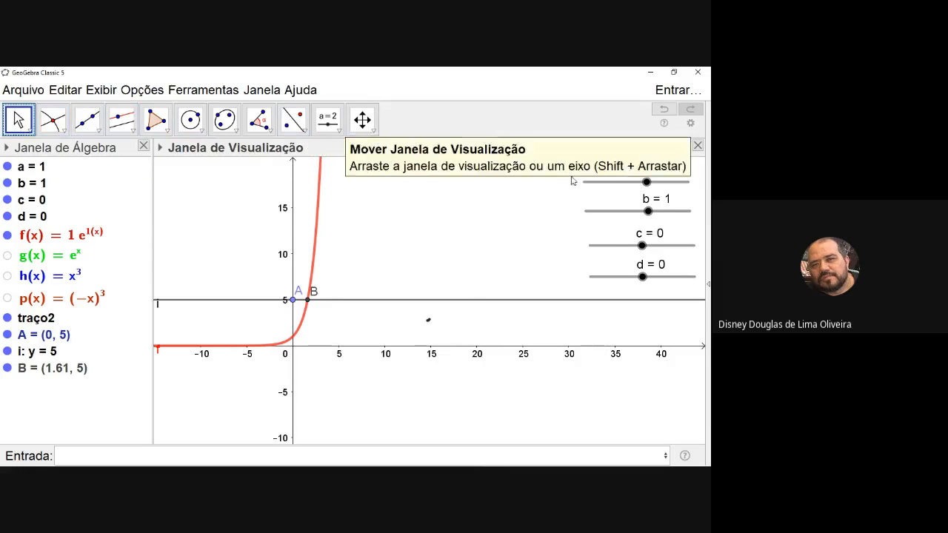
drag(641, 245, 596, 243)
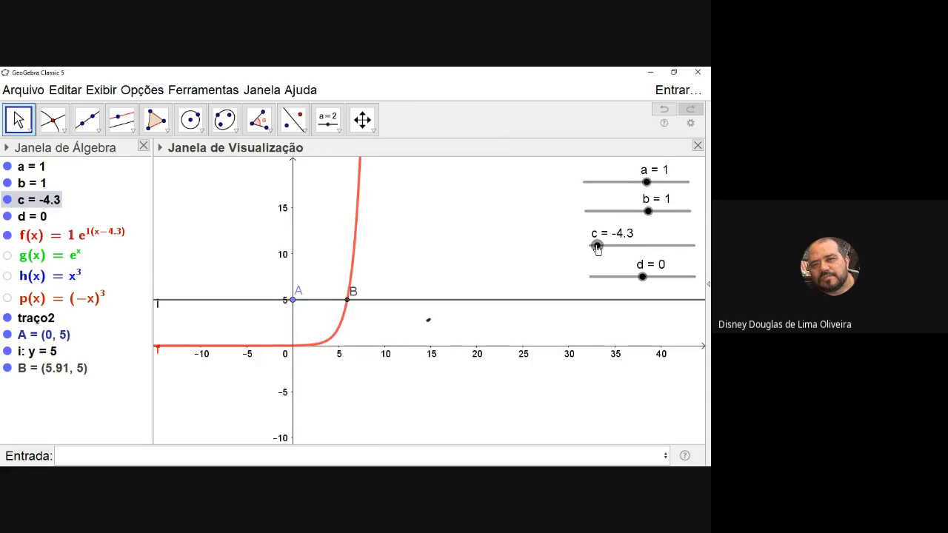
mouse_move(597, 247)
mouse_down()
mouse_move(709, 235)
mouse_move(591, 245)
mouse_move(693, 245)
mouse_move(559, 256)
mouse_move(685, 247)
mouse_move(595, 245)
mouse_move(652, 245)
mouse_move(571, 253)
mouse_move(695, 245)
mouse_move(608, 257)
mouse_up()
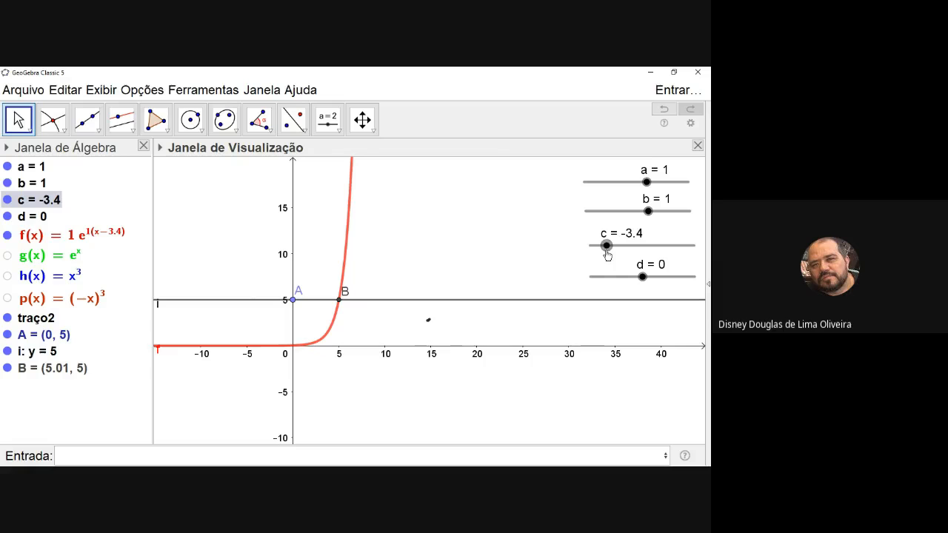
Hide the horizontal line y = 5 and point A in the graph
right_click(436, 301)
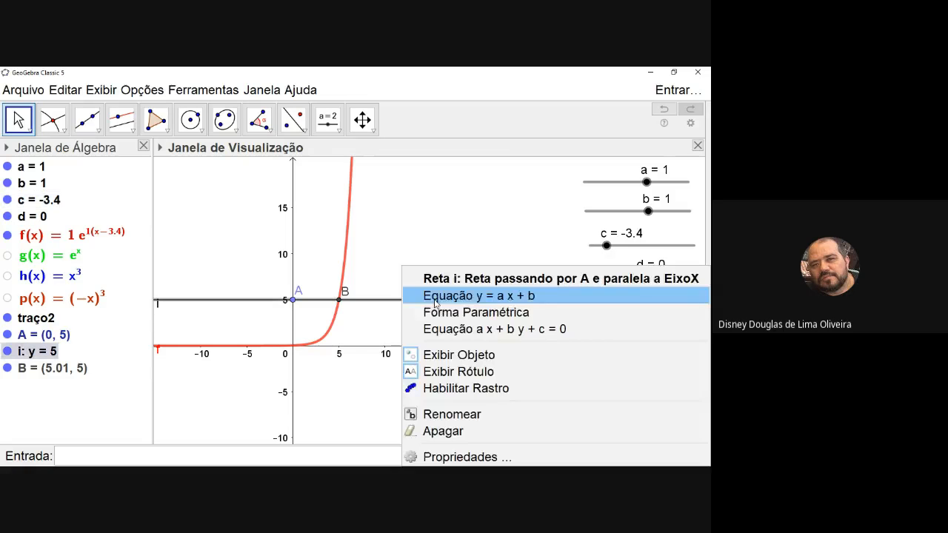
click(439, 355)
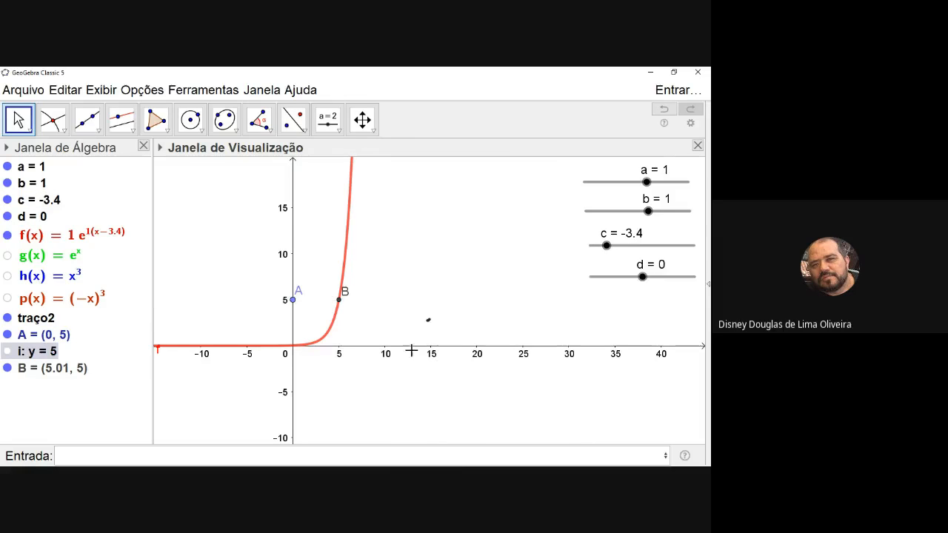
right_click(293, 302)
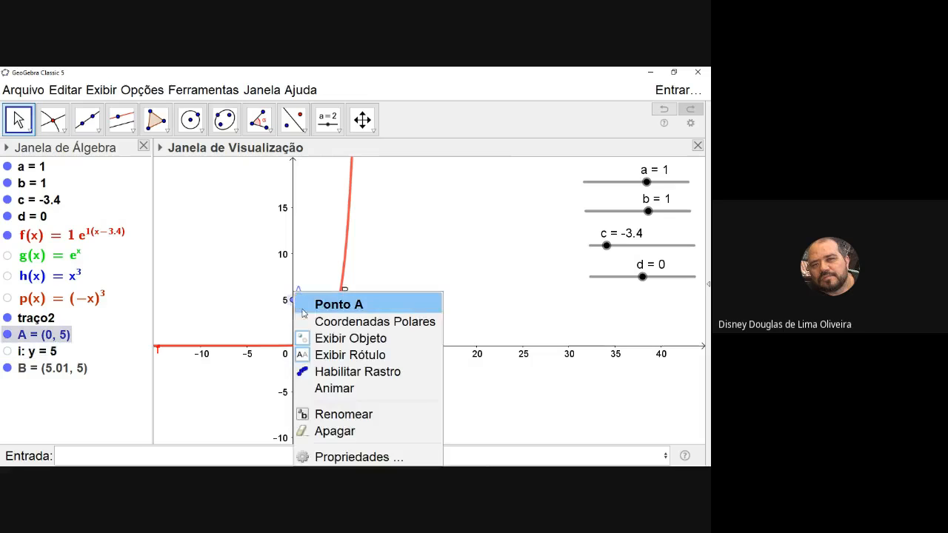
click(365, 341)
Move slider c to -0.1 and delete the stray pen stroke traço2
drag(607, 246, 640, 248)
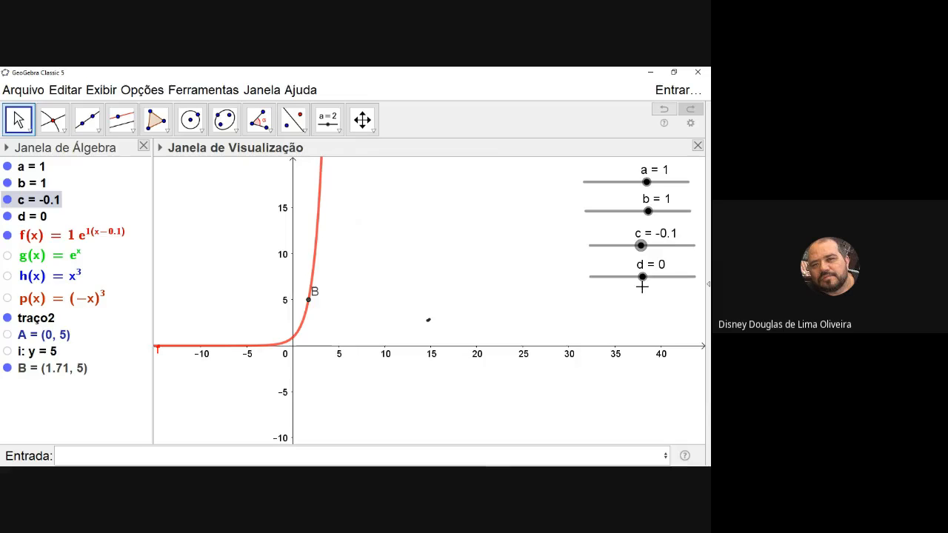
right_click(429, 324)
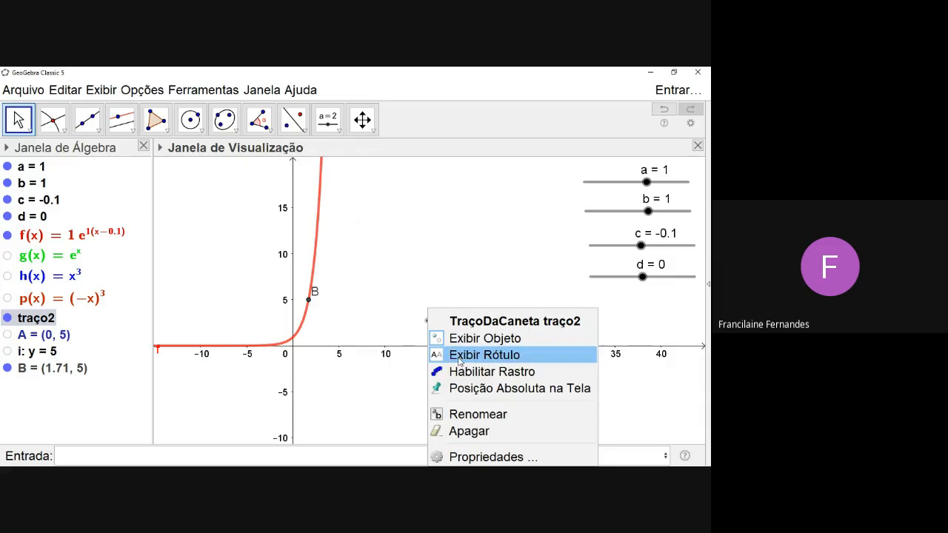
click(477, 430)
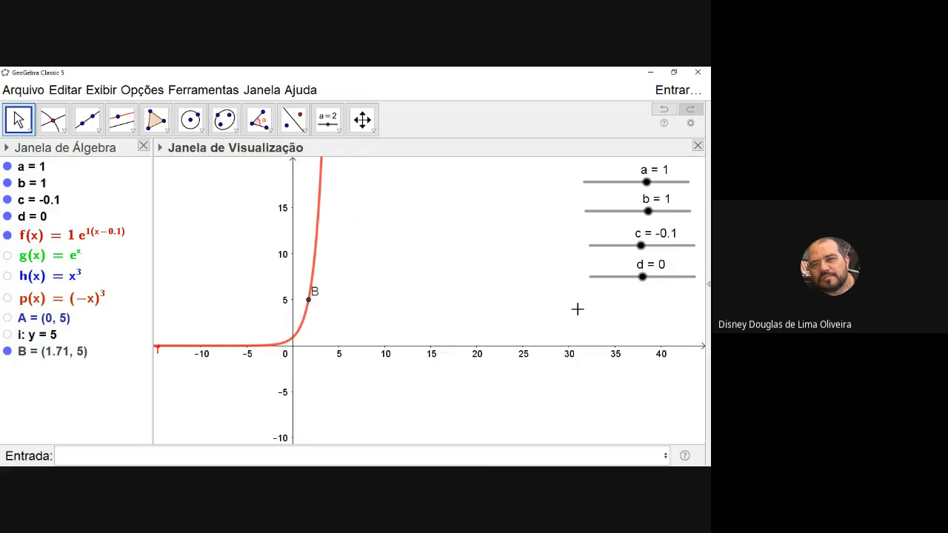
Hide point B and shift the curve vertically by moving slider d to 0.8, -2.4 and finally -1.1
mouse_move(644, 279)
mouse_down()
mouse_move(691, 275)
mouse_move(650, 276)
mouse_up()
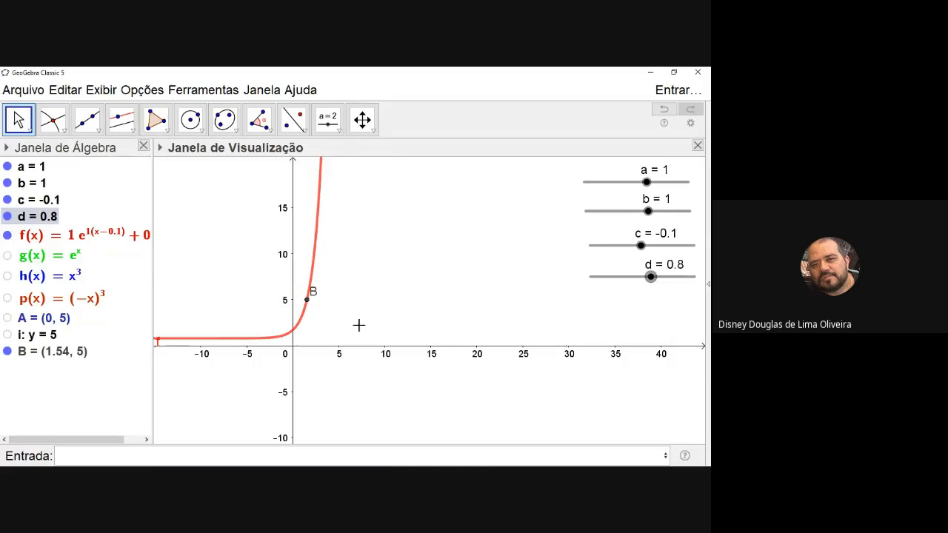
right_click(307, 302)
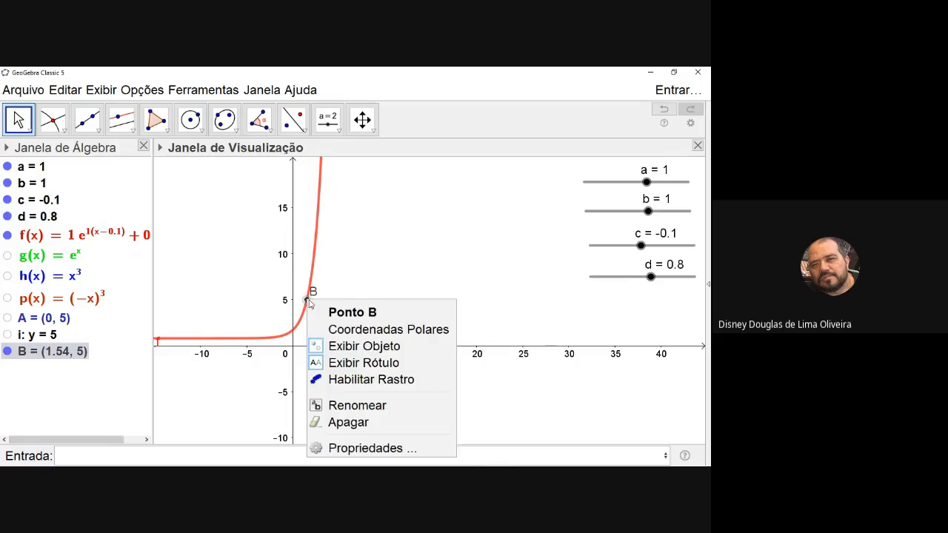
click(341, 347)
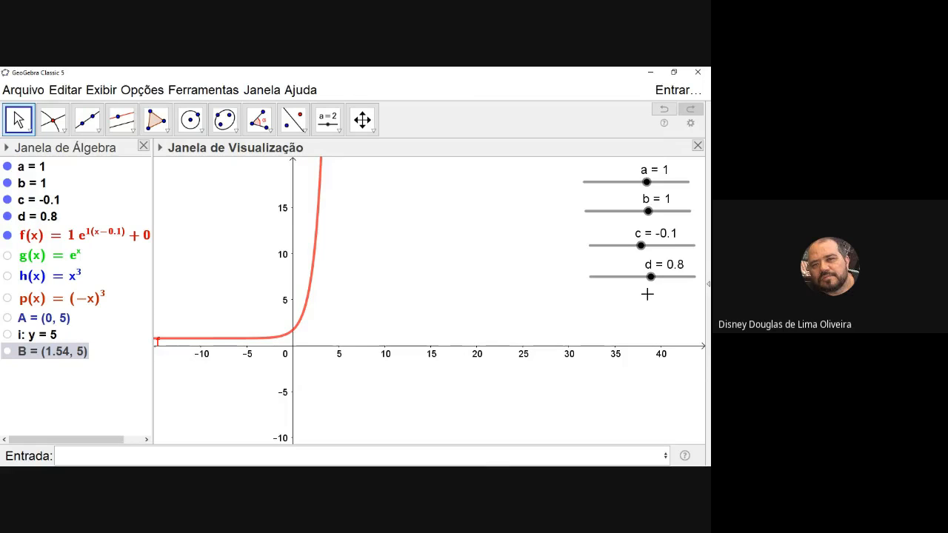
drag(655, 287, 619, 300)
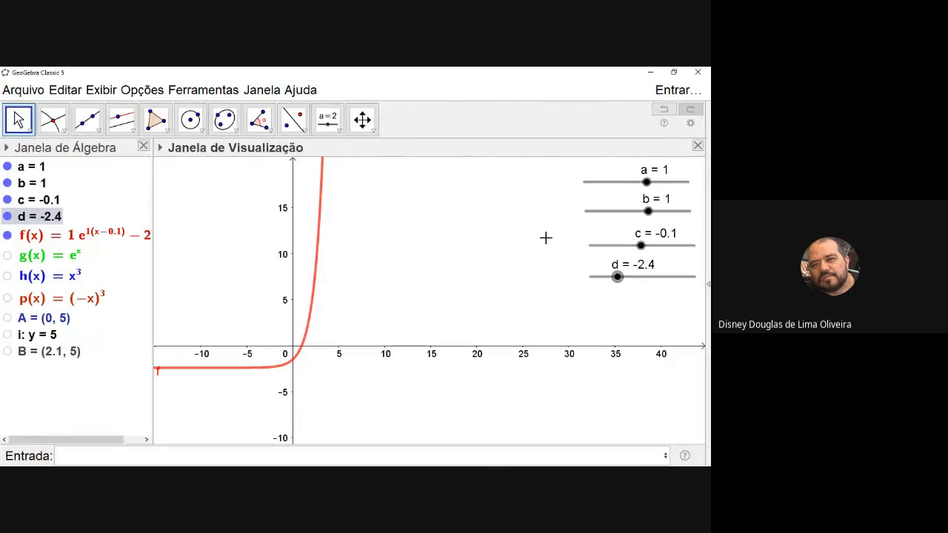
mouse_move(618, 277)
mouse_down()
mouse_move(648, 276)
mouse_move(631, 276)
mouse_up()
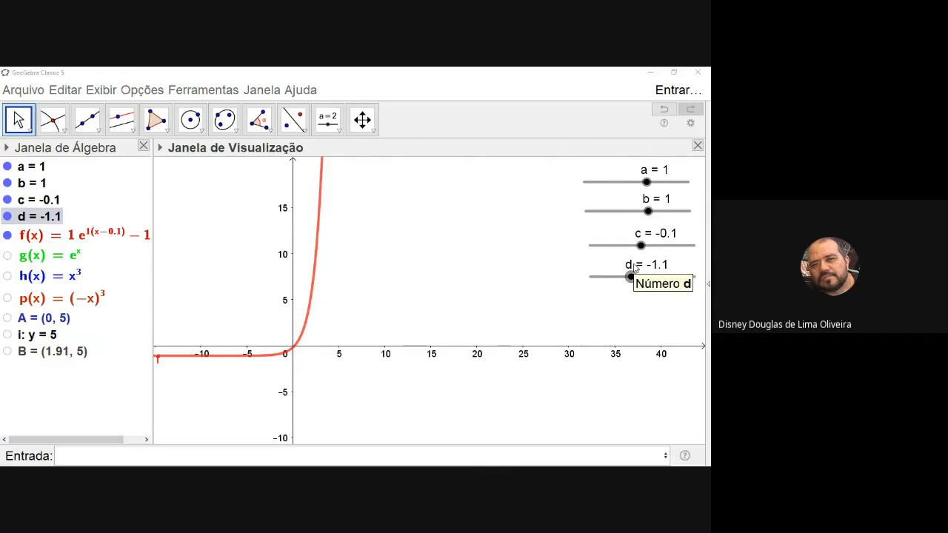
Switch to the PowerPoint slide show and advance to the Função Logarítmica slide
key(alt+Tab)
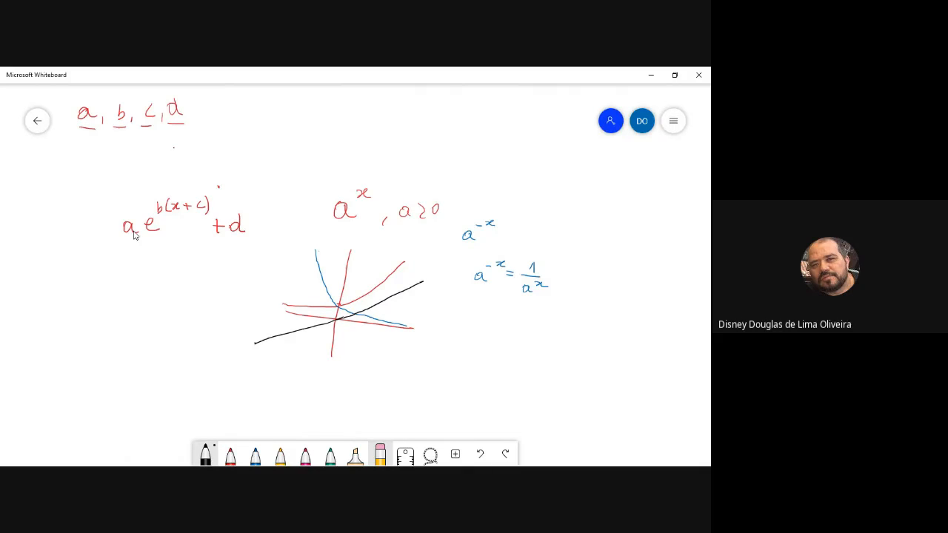
key(alt+Tab)
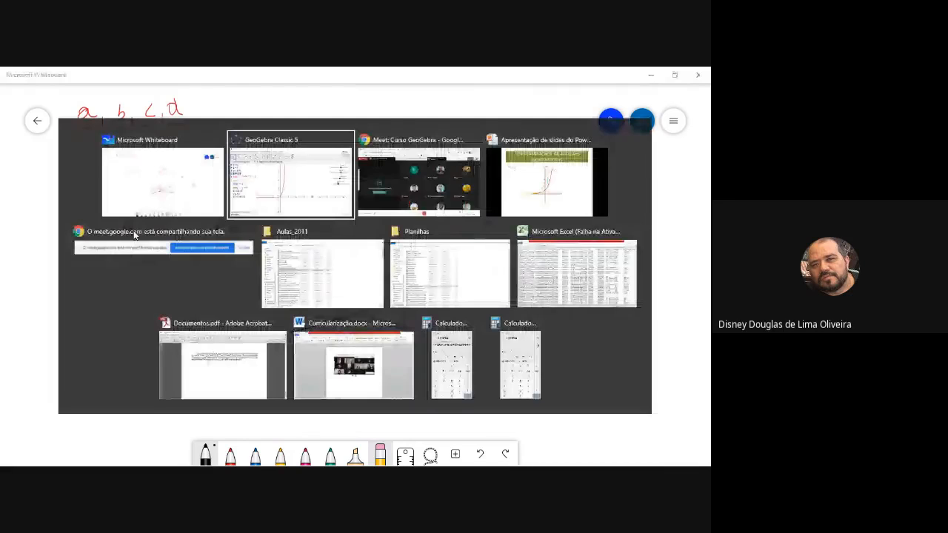
key(alt+Tab)
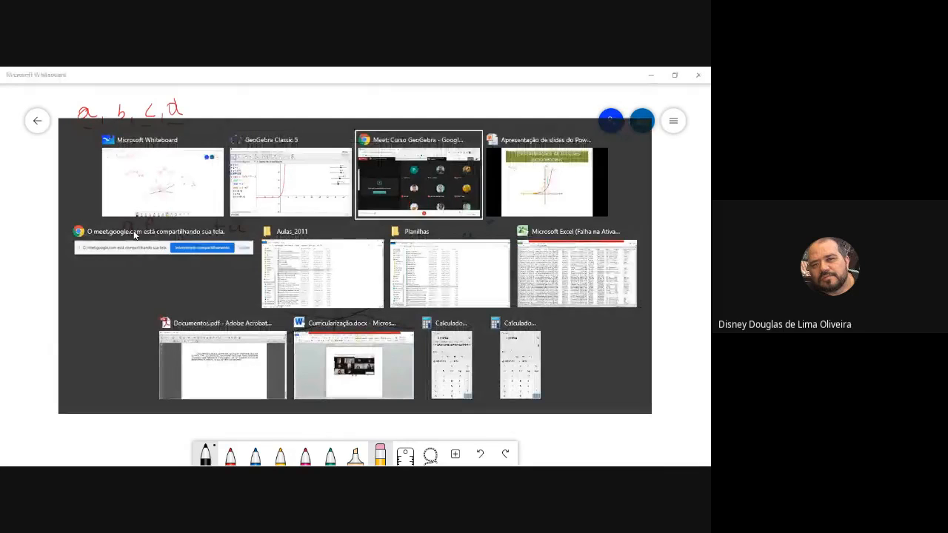
key(alt+Tab)
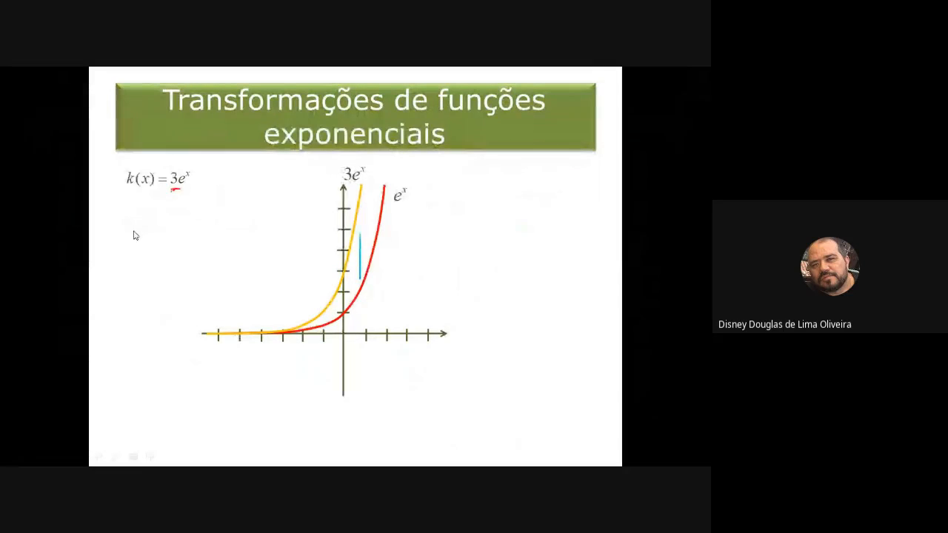
key(Right)
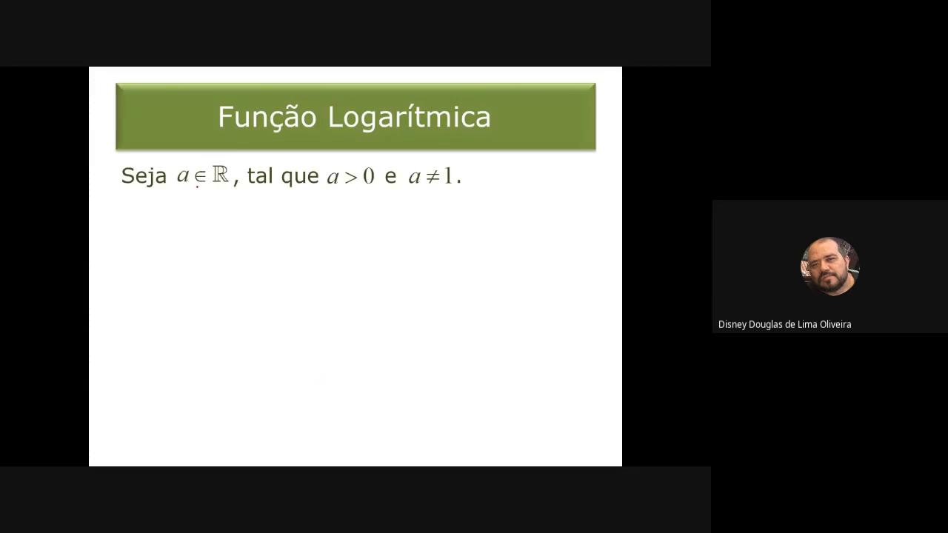
Underline the conditions on a in red and reveal the definition f(x) = log_a x on the slide
drag(184, 188, 224, 189)
drag(327, 190, 448, 187)
key(Right)
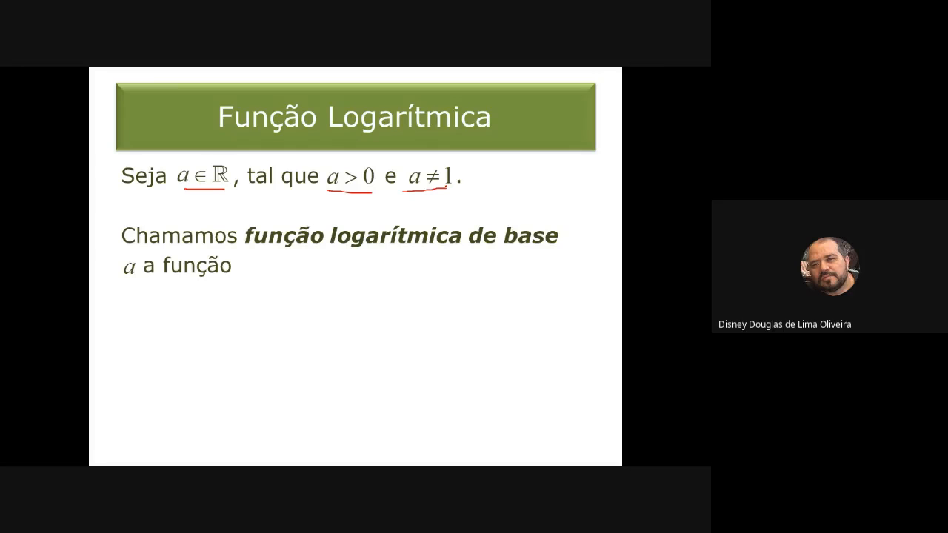
key(Right)
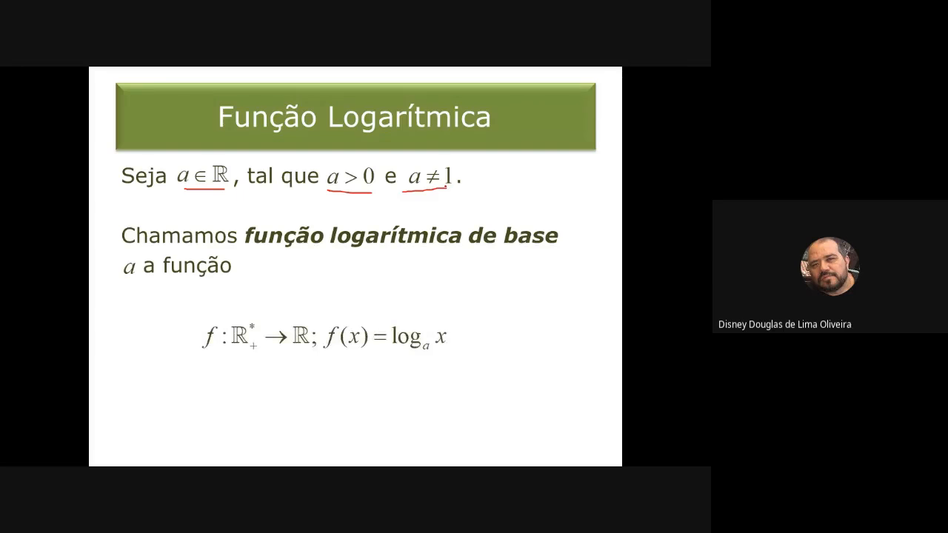
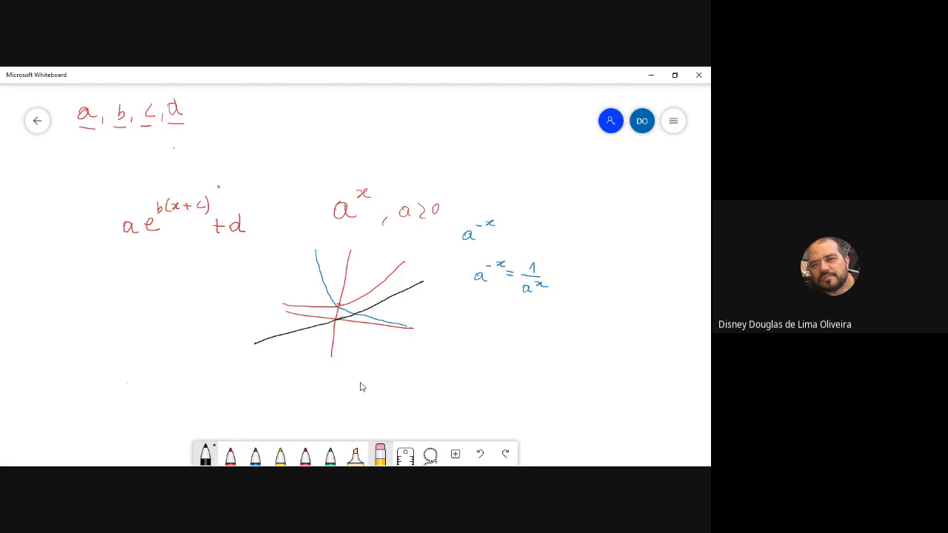
Handwrite the expression a ln b(x+c) + d in black below a·e^(b(x+c)) + d on the Microsoft Whiteboard
mouse_move(111, 384)
mouse_down()
mouse_move(147, 377)
mouse_move(97, 371)
mouse_move(105, 379)
mouse_up()
mouse_move(128, 378)
mouse_down()
mouse_move(144, 373)
mouse_move(123, 374)
mouse_move(123, 360)
mouse_move(118, 380)
mouse_up()
drag(112, 375, 137, 374)
mouse_move(156, 345)
mouse_down()
mouse_move(146, 348)
mouse_move(142, 373)
mouse_move(186, 370)
mouse_up()
mouse_move(194, 365)
mouse_down()
mouse_move(199, 378)
mouse_move(226, 377)
mouse_move(228, 366)
mouse_up()
drag(235, 360, 234, 378)
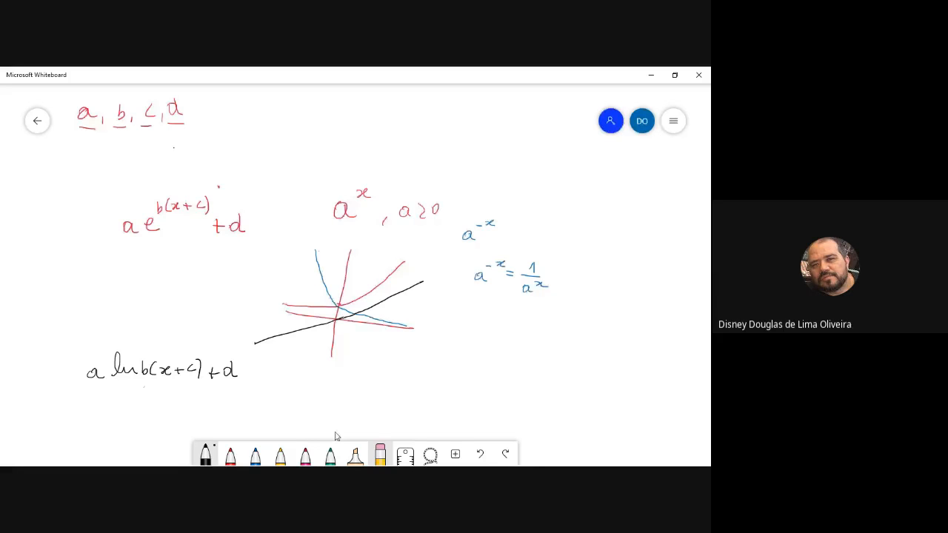
Switch to GeoGebra and graph the function a*ln(b*(x+c))+d, moving slider c to 0.9 before confirming the entry
key(alt+Tab)
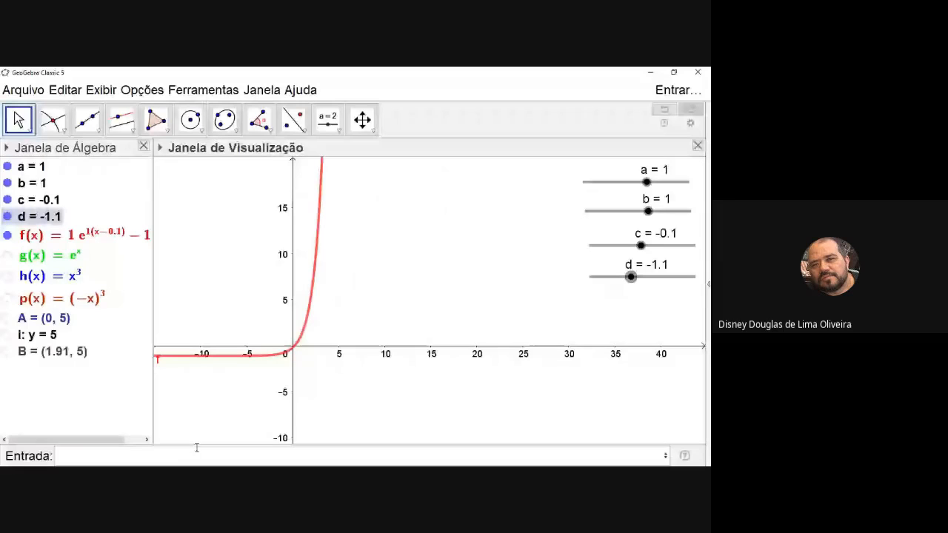
click(196, 449)
text(a*)
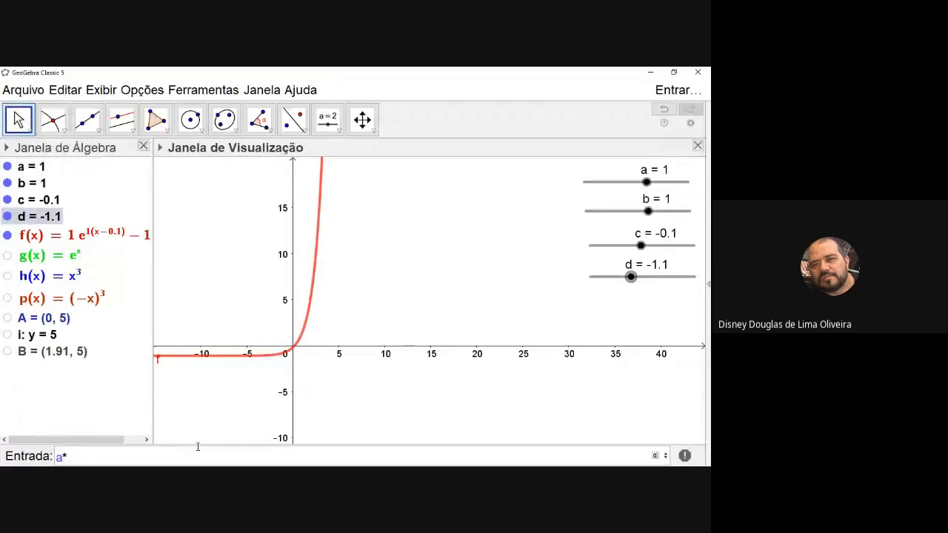
text(ln()
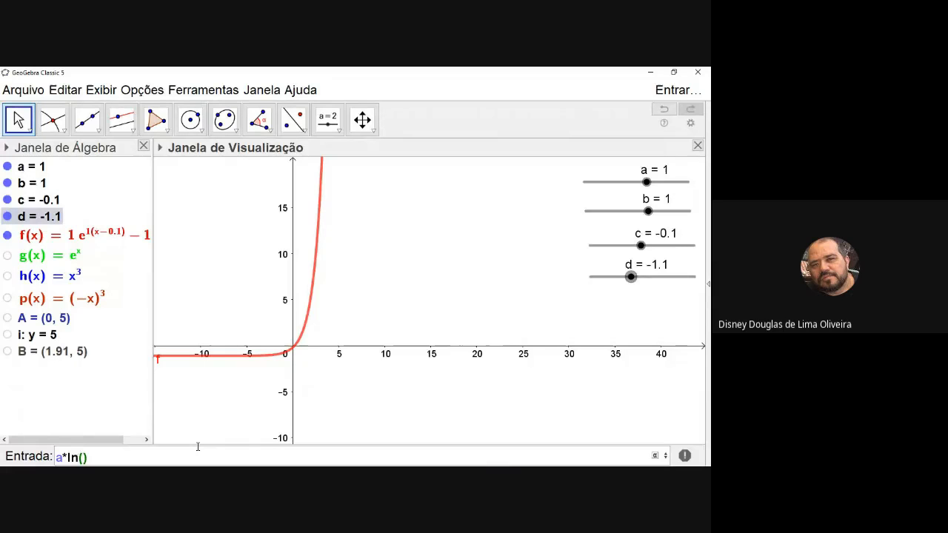
text(b()
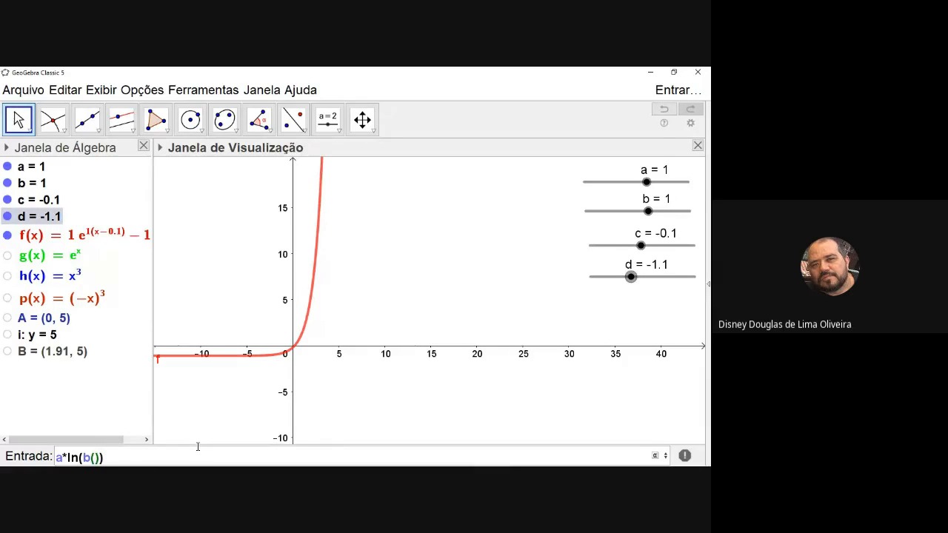
key(Left)
text(*)
key(Right)
text(x+)
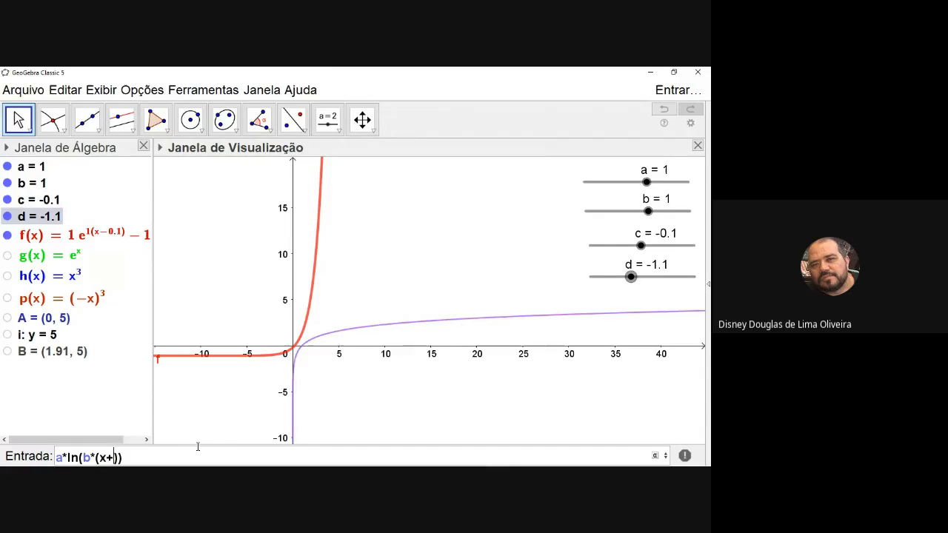
text(c)))
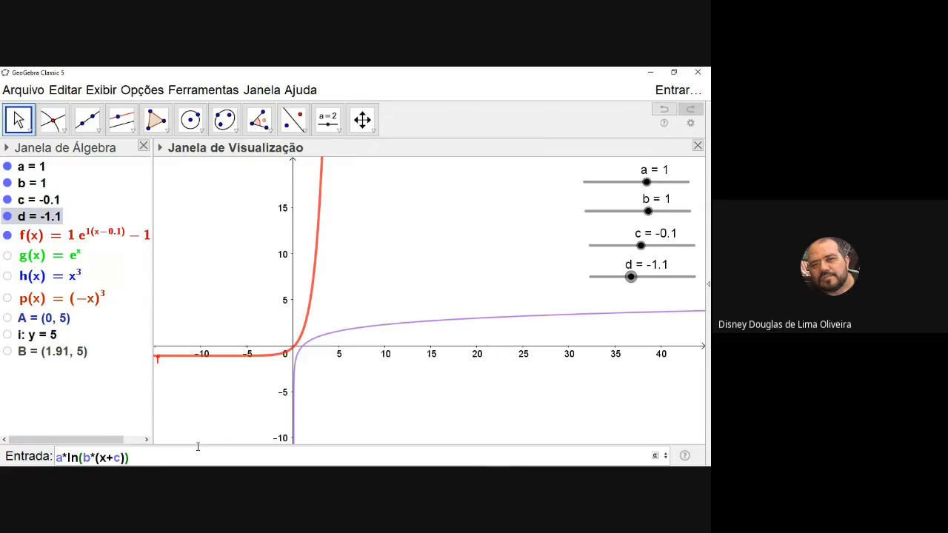
text(+d)
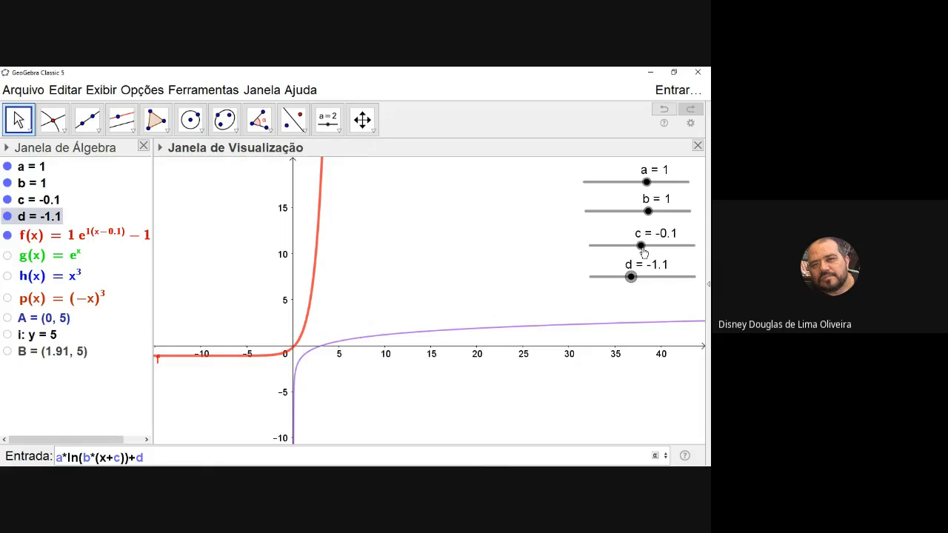
drag(644, 252, 652, 246)
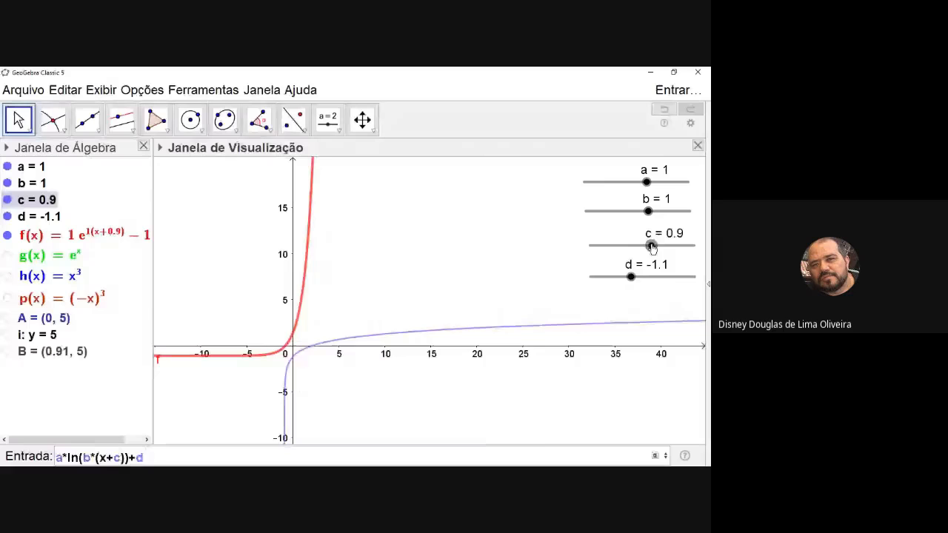
key(Return)
Hide the exponential function f and set sliders c and d to 0
drag(632, 277, 652, 277)
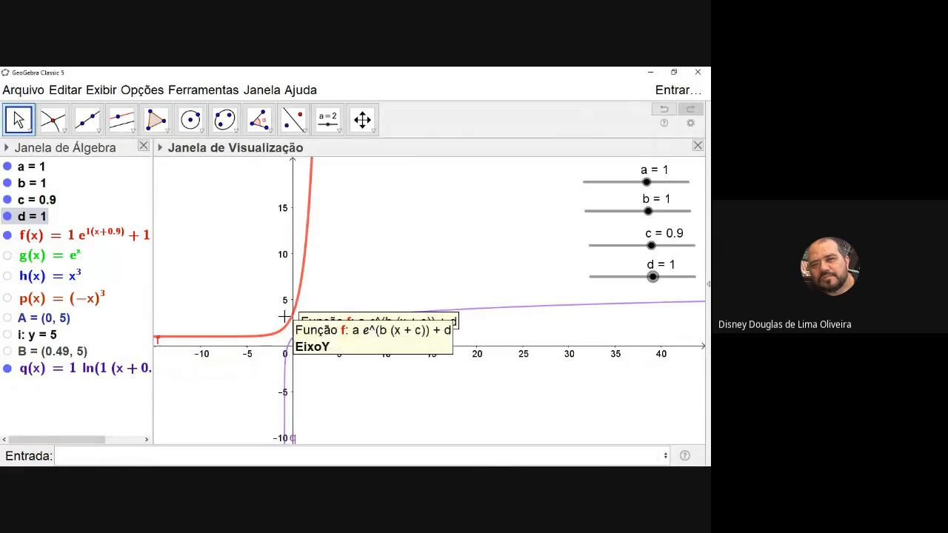
click(6, 236)
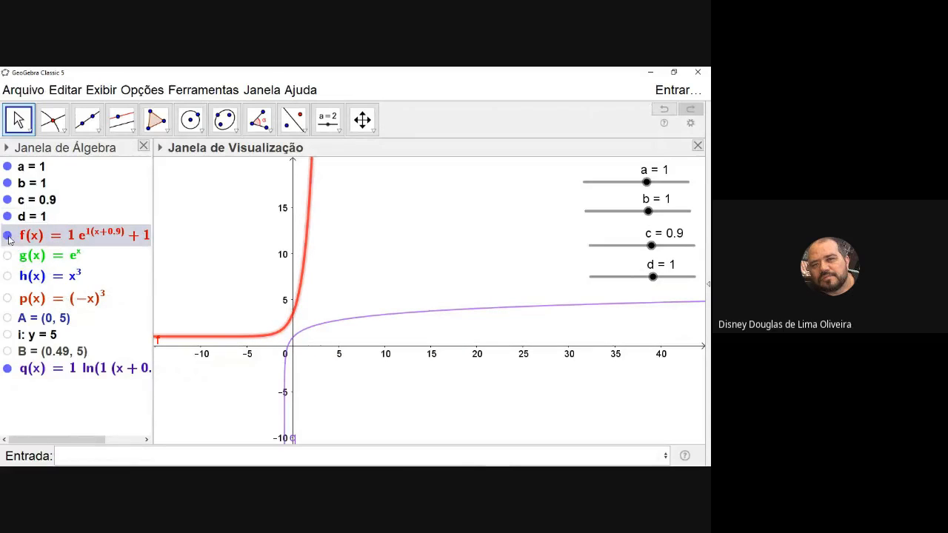
click(8, 237)
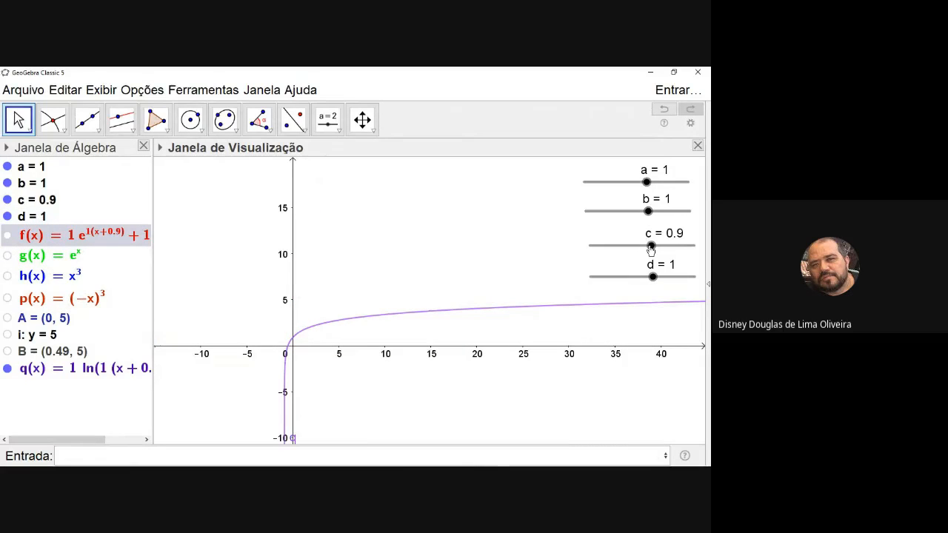
drag(651, 250, 644, 280)
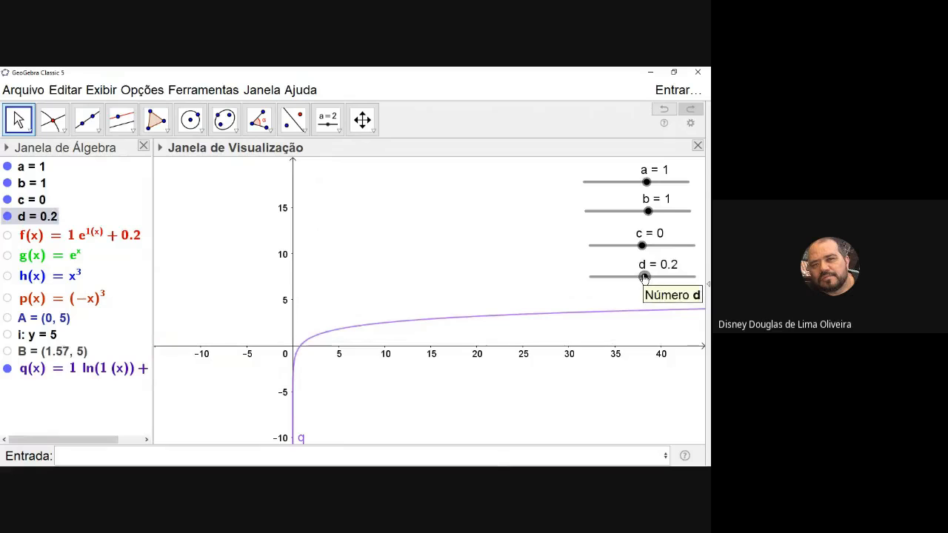
drag(644, 278, 642, 279)
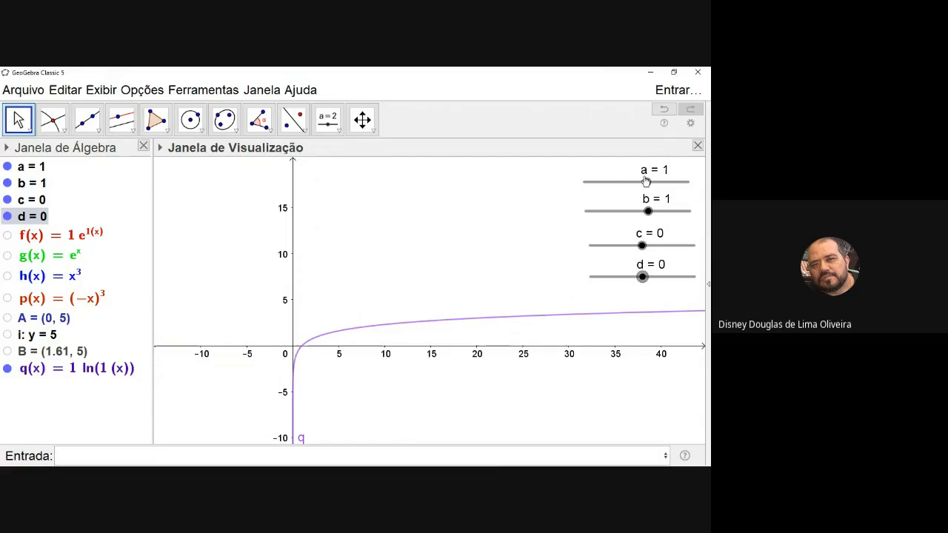
Stretch and compress the logarithmic curve by moving slider a to 1.8 and 0.6, and return it to 1
drag(647, 184, 649, 213)
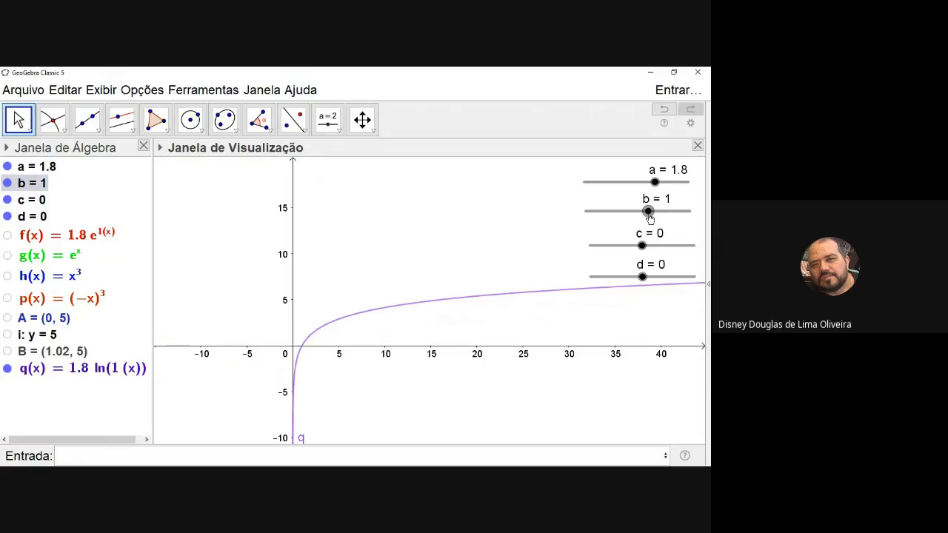
mouse_move(655, 183)
mouse_down()
mouse_move(691, 186)
mouse_move(614, 197)
mouse_move(642, 197)
mouse_up()
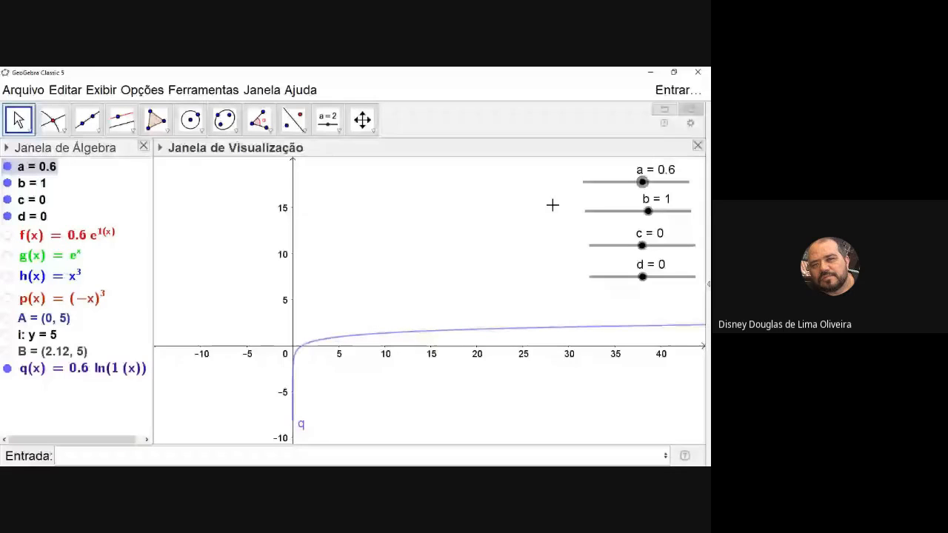
mouse_move(643, 182)
mouse_down()
mouse_move(590, 195)
mouse_move(682, 185)
mouse_move(599, 197)
mouse_move(649, 189)
mouse_up()
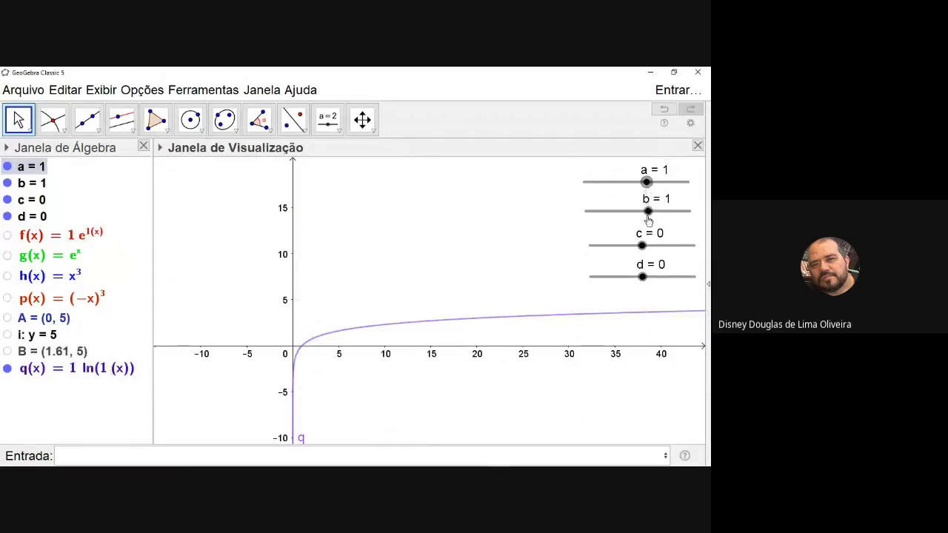
Vary slider b to 1.6 and back to 1, and shift the logarithmic curve with c at -2.2 and d at 1.1
mouse_move(648, 213)
mouse_down()
mouse_move(688, 212)
mouse_move(582, 216)
mouse_move(620, 222)
mouse_move(686, 209)
mouse_move(595, 220)
mouse_move(655, 222)
mouse_up()
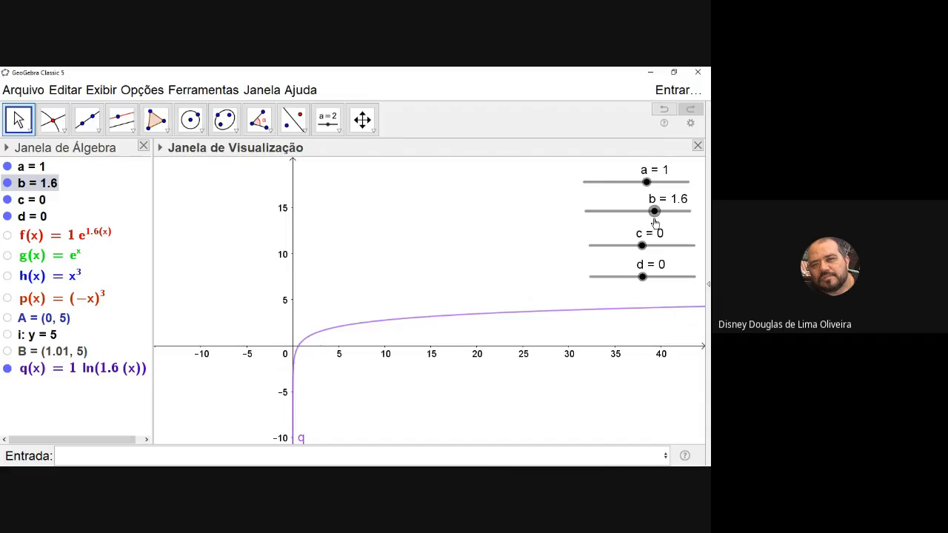
drag(654, 222, 666, 251)
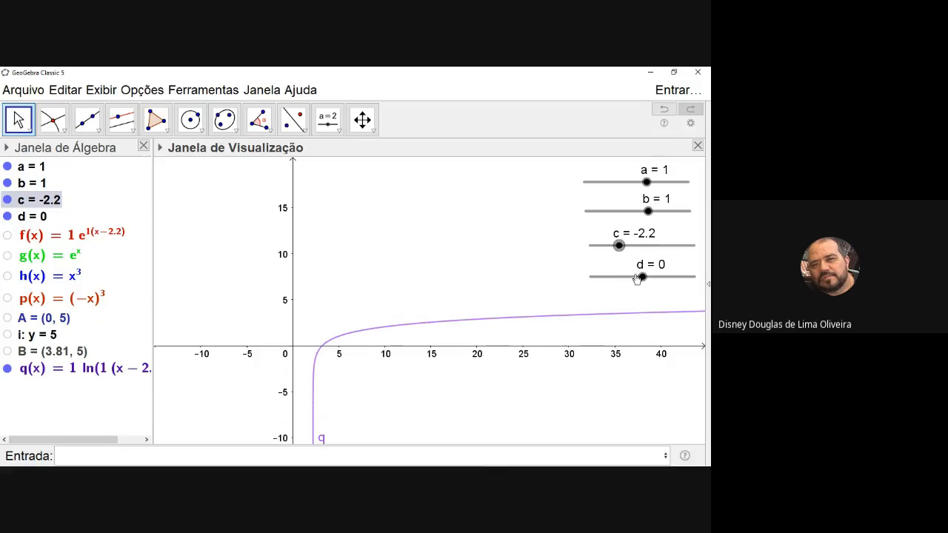
mouse_move(642, 276)
mouse_down()
mouse_move(683, 276)
mouse_move(600, 275)
mouse_move(667, 275)
mouse_move(606, 276)
mouse_move(655, 275)
mouse_up()
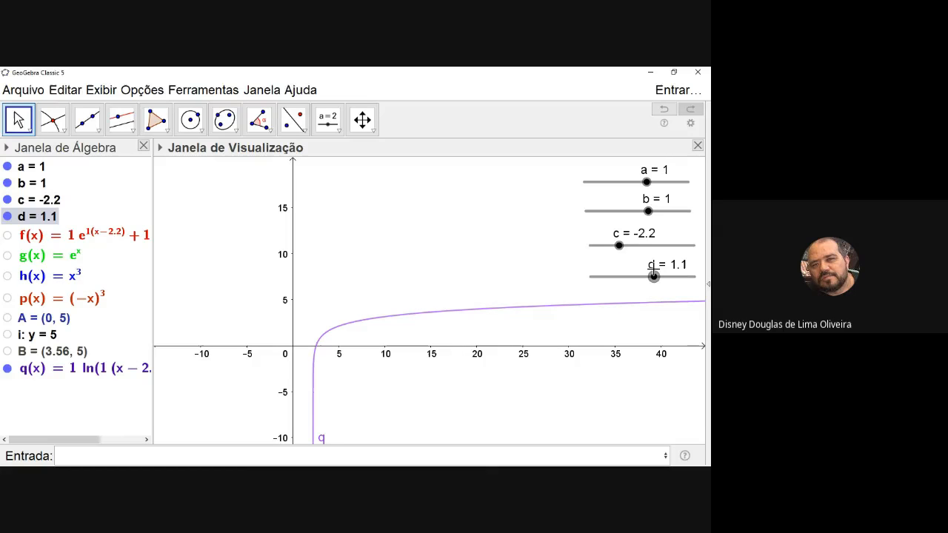
Check the Google Meet call window and return to GeoGebra
key(alt+Tab)
key(alt+Tab)
key(alt+Tab)
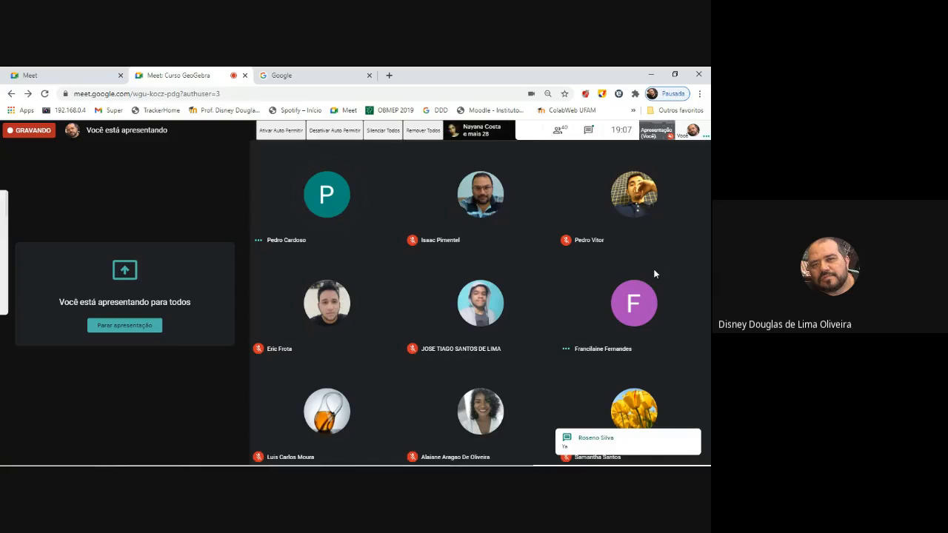
key(alt+Tab)
key(alt+Tab)
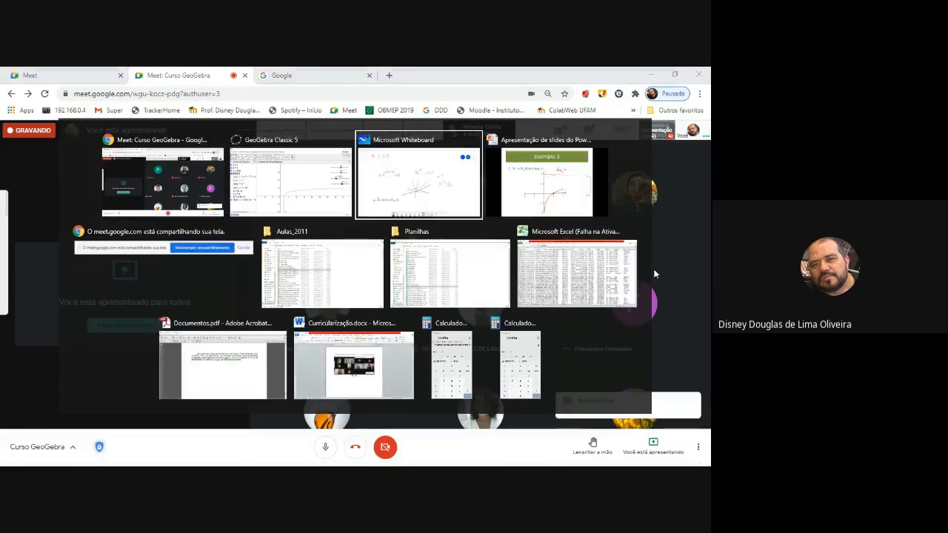
key(alt+Tab)
key(alt+Tab)
key(alt+Tab)
key(alt+Tab)
key(alt+Tab)
key(alt+Tab)
key(alt+Tab)
key(alt+Tab)
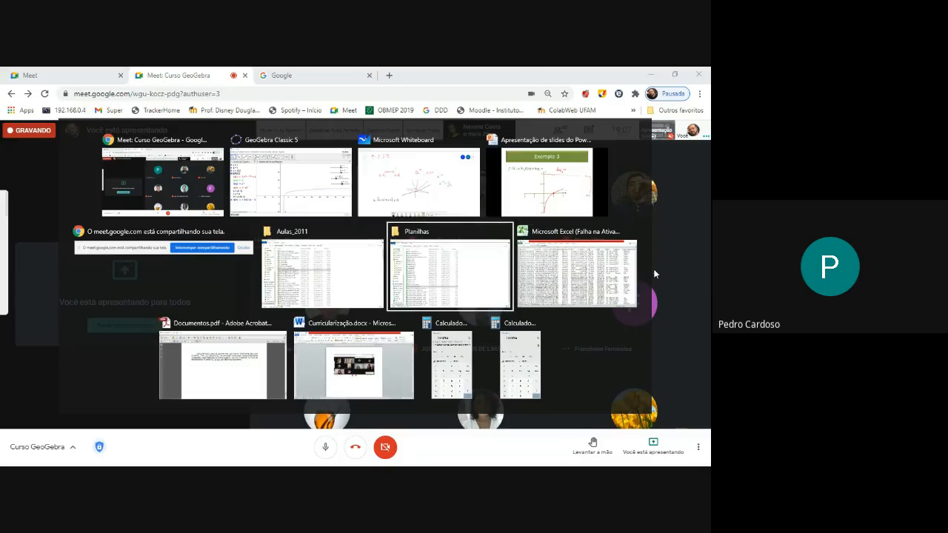
key(alt+Tab)
key(alt+Tab)
key(alt+Tab)
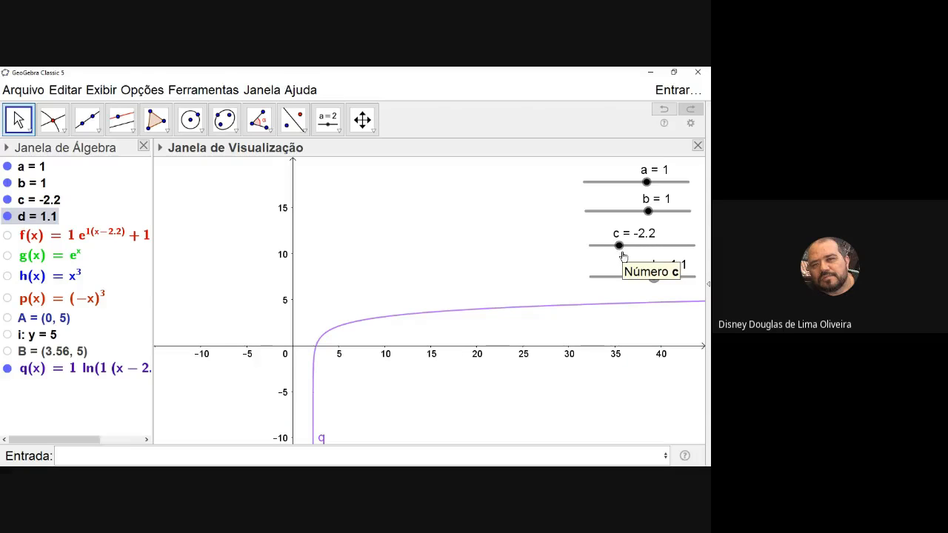
Reset sliders c and d to 0, and reflect the logarithmic curve with b at -1 before returning b to 1
drag(620, 248, 642, 278)
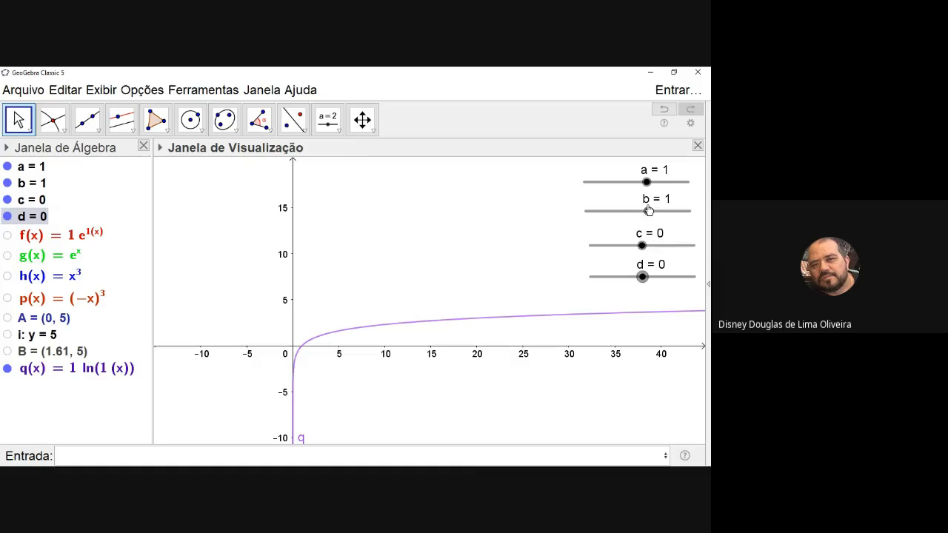
drag(649, 212, 628, 222)
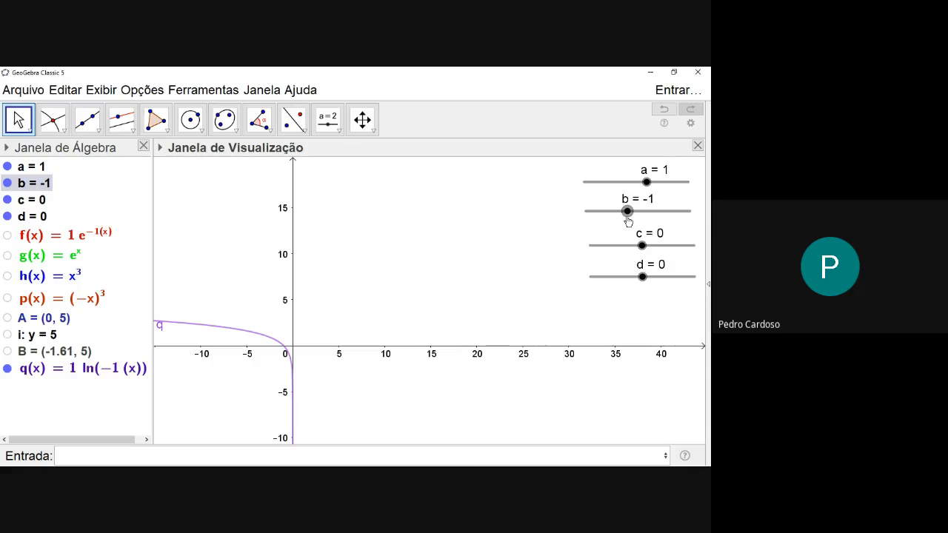
drag(628, 221, 649, 214)
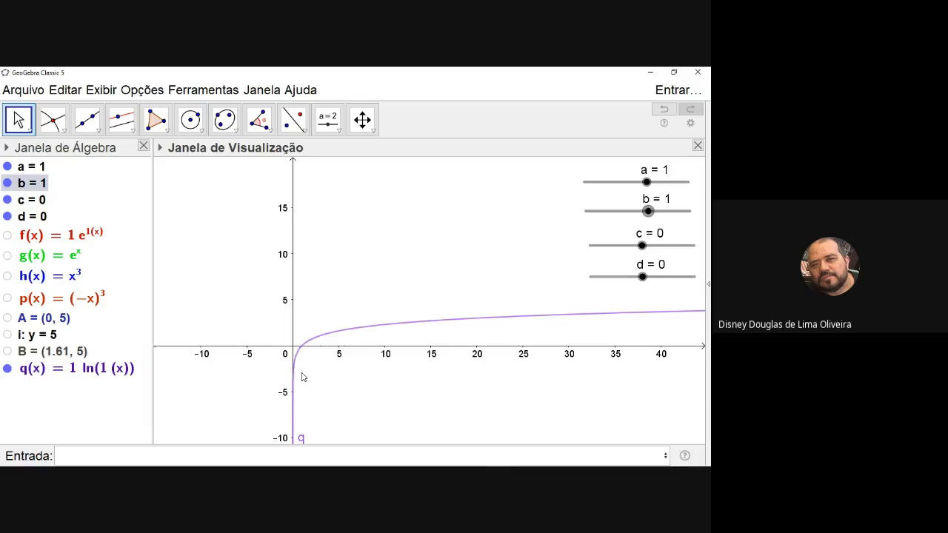
Switch to the Google Meet call and stop recording the meeting
key(alt+Tab)
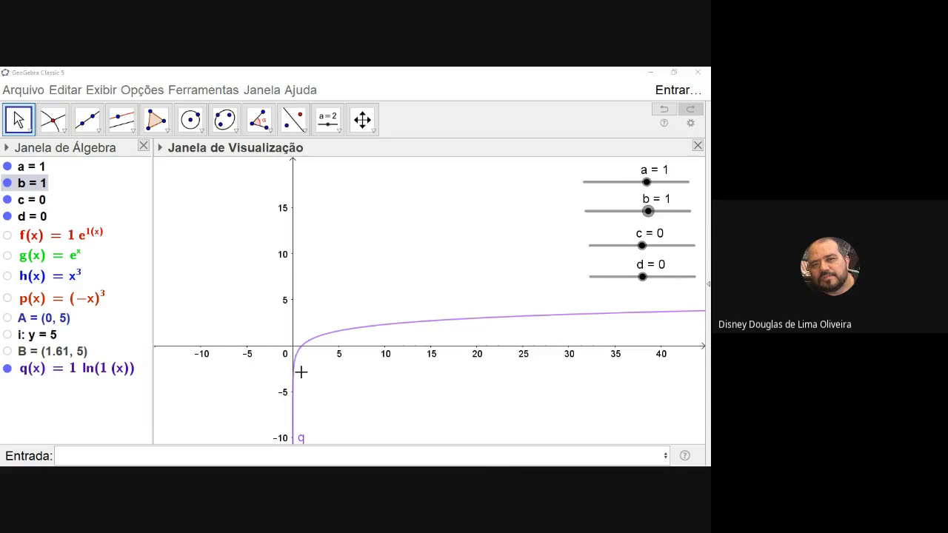
key(alt+Tab)
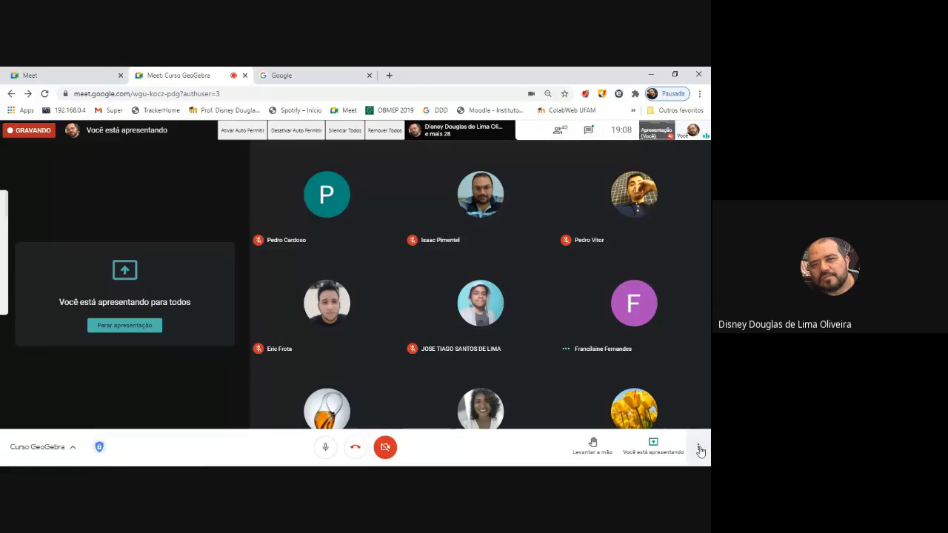
click(701, 451)
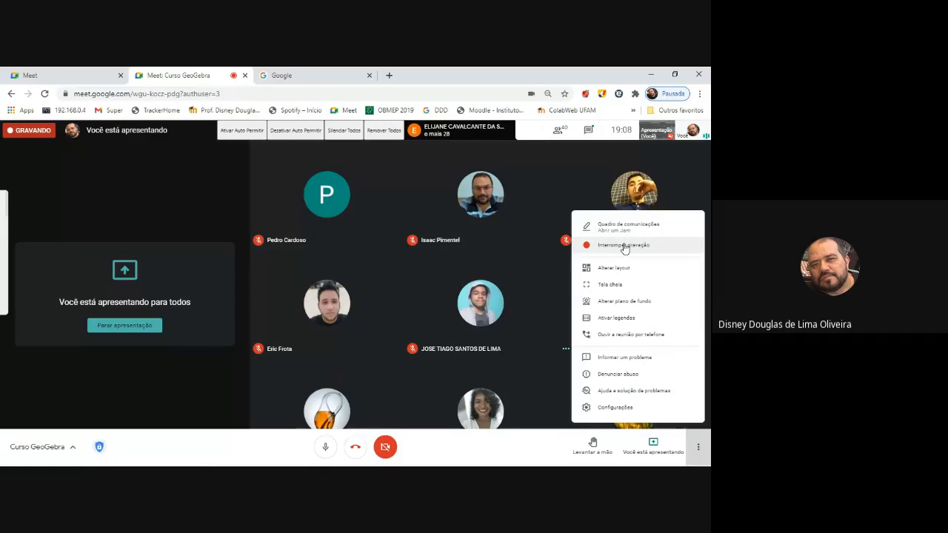
click(624, 246)
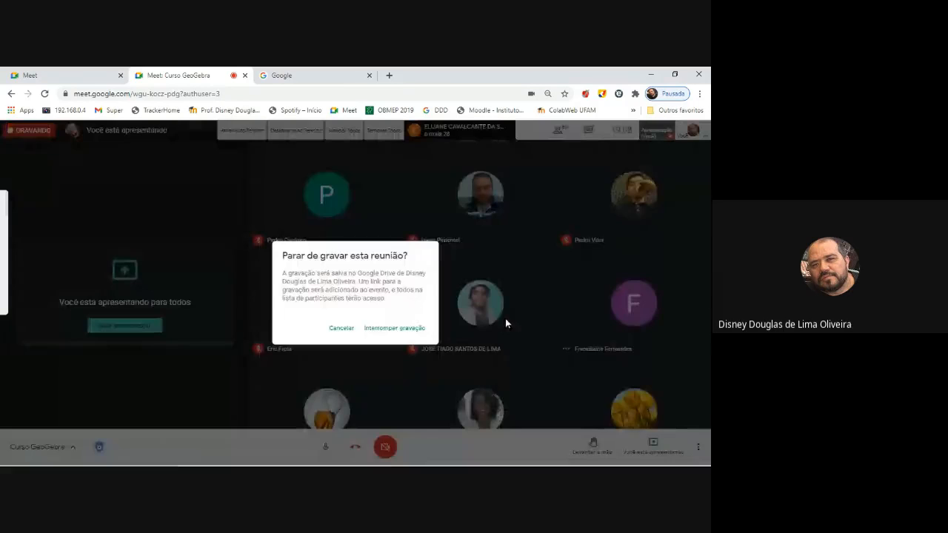